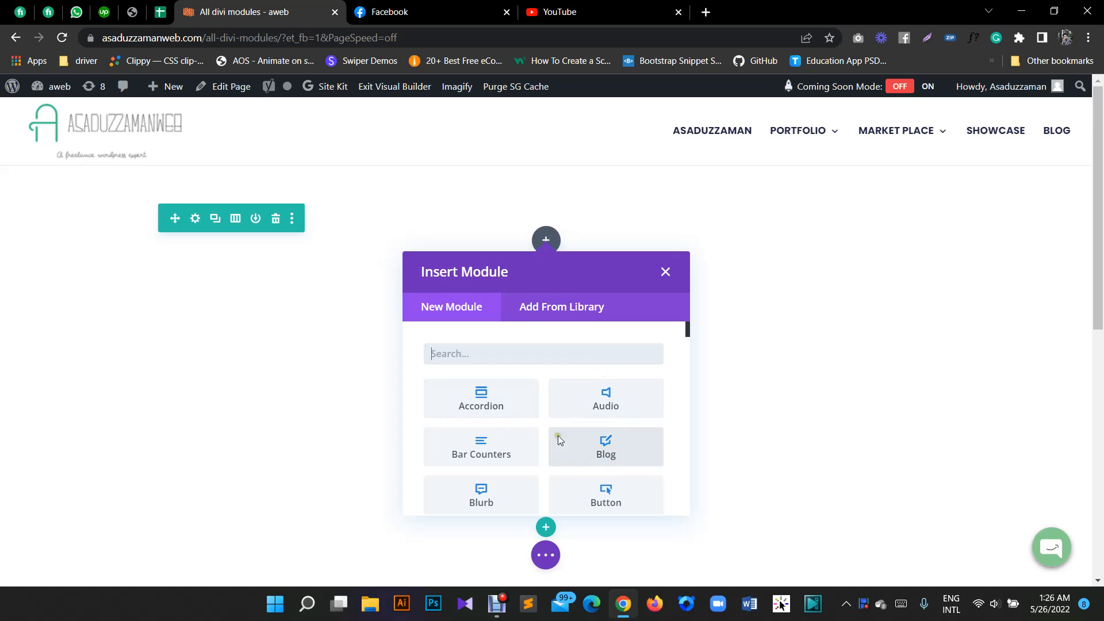
# - Insert an Audio module into the empty row and move its settings window aside to uncover the preview
pyautogui.scroll(-3, 570, 463)
pyautogui.scroll(3, 572, 425)
pyautogui.scroll(-2, 579, 440)
pyautogui.scroll(2, 592, 420)
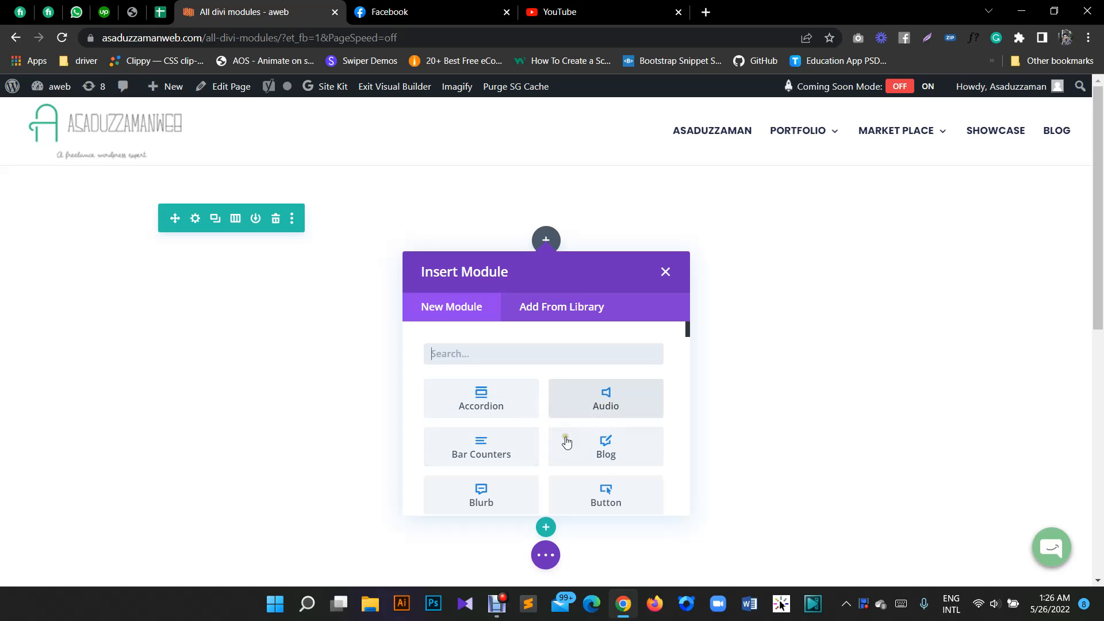
pyautogui.click(602, 404)
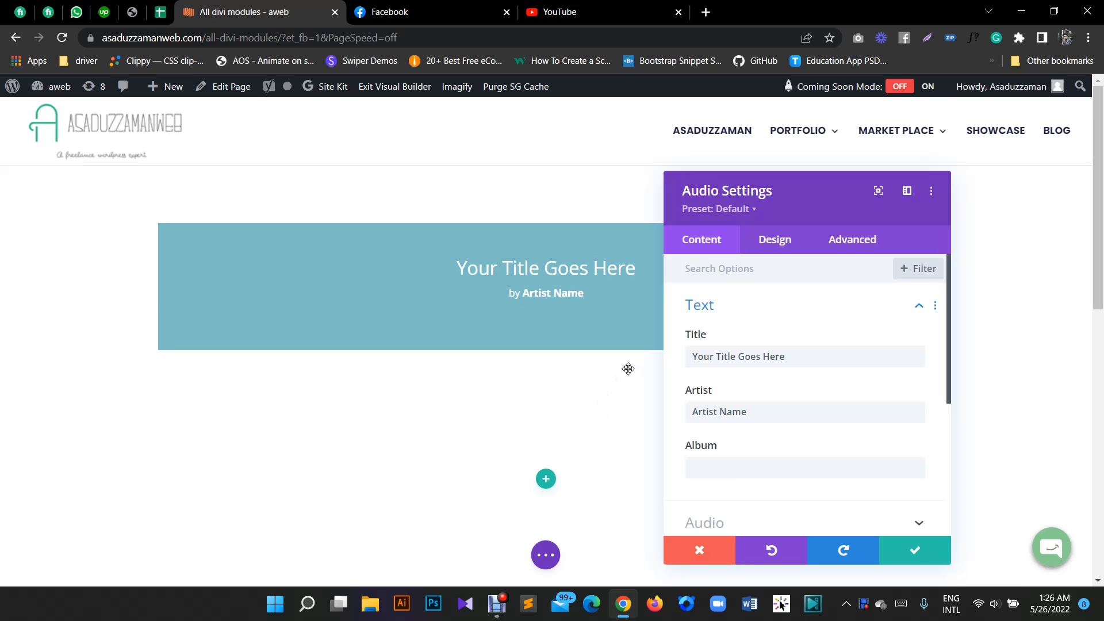
pyautogui.moveTo(816, 216); pyautogui.dragTo(903, 188)
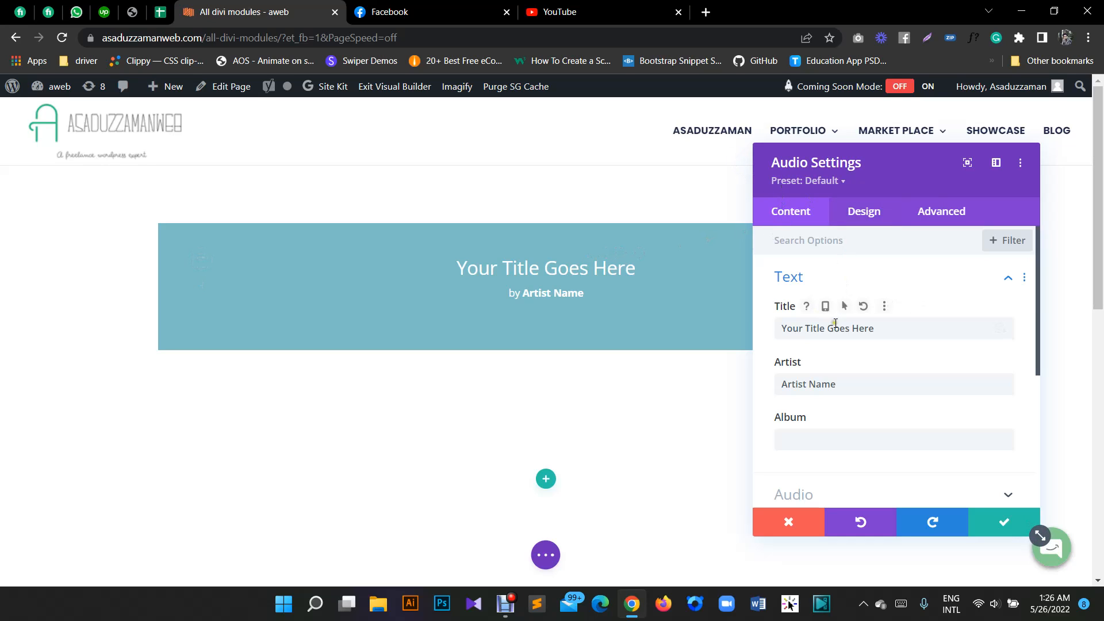
# - Examine the Audio module's content settings: the title, artist and album text, the audio file field and the image option
pyautogui.scroll(-4, 838, 325)
pyautogui.click(815, 294)
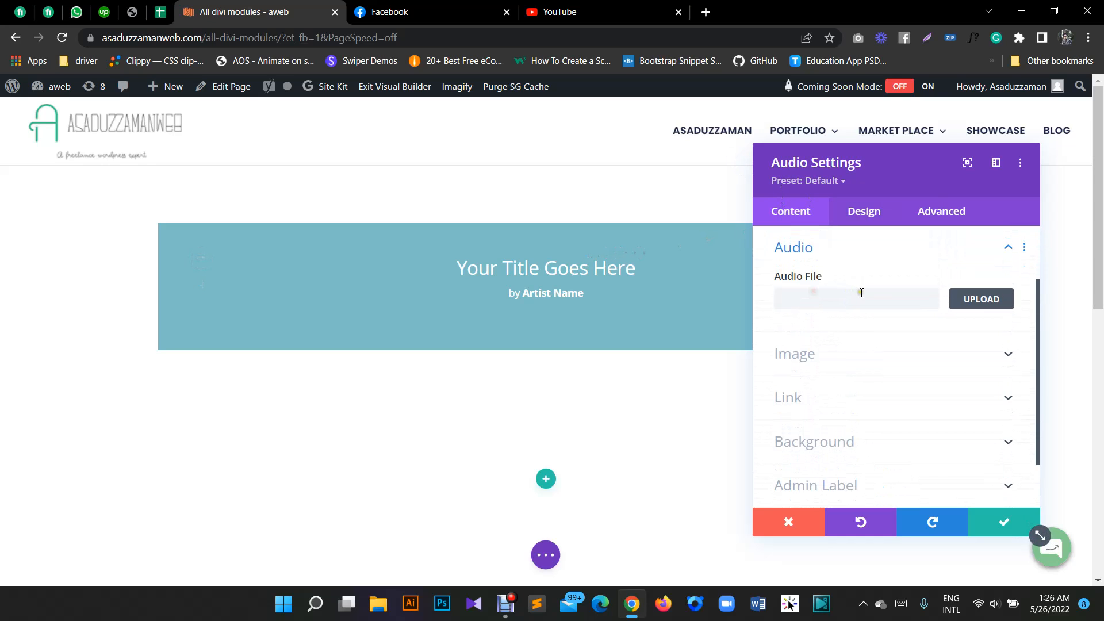
pyautogui.click(889, 299)
pyautogui.scroll(3, 888, 299)
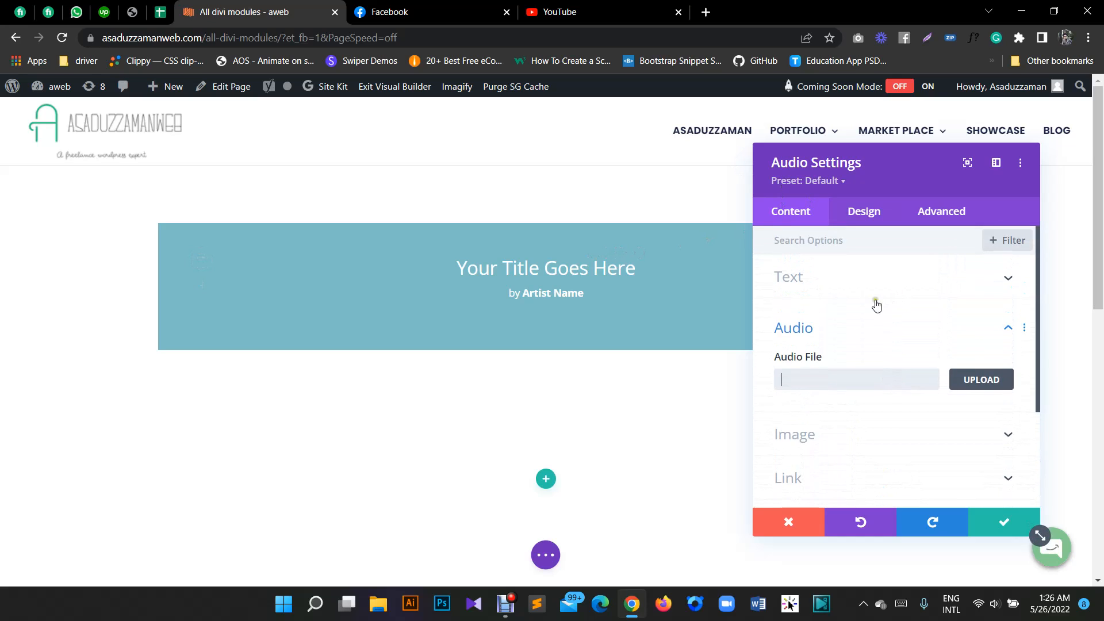
pyautogui.click(801, 282)
pyautogui.click(825, 329)
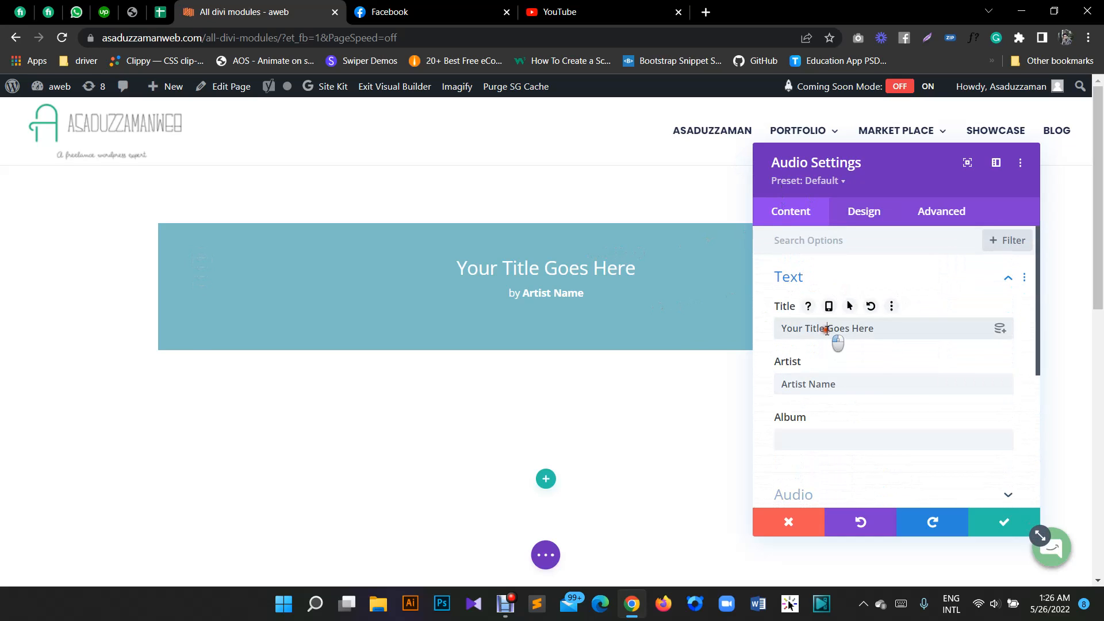
pyautogui.moveTo(833, 331); pyautogui.dragTo(818, 334)
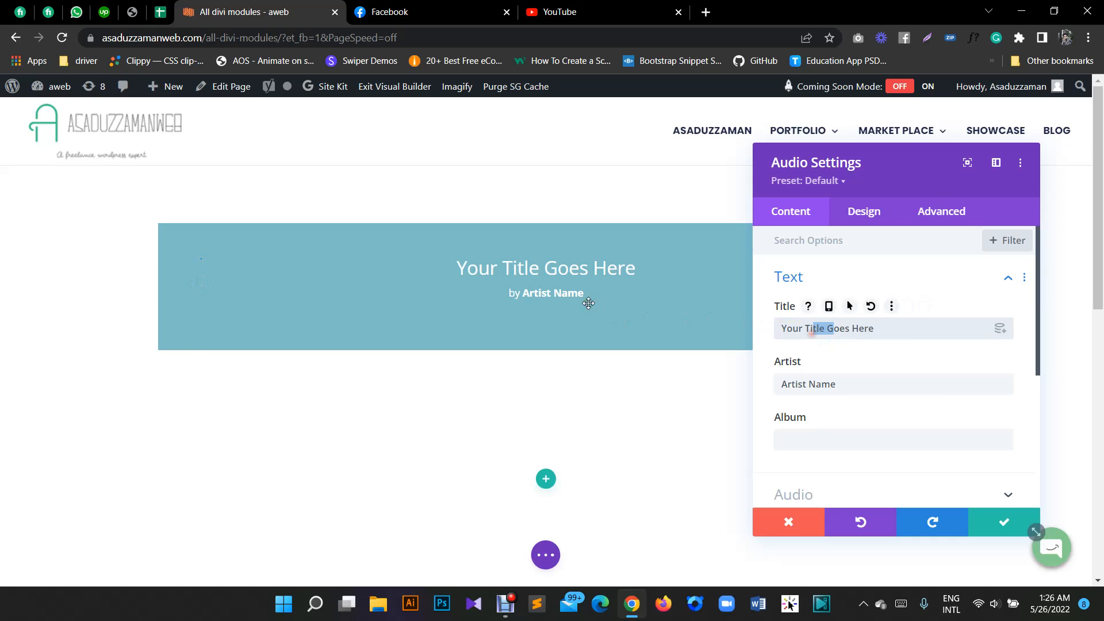
pyautogui.moveTo(885, 331); pyautogui.dragTo(774, 330)
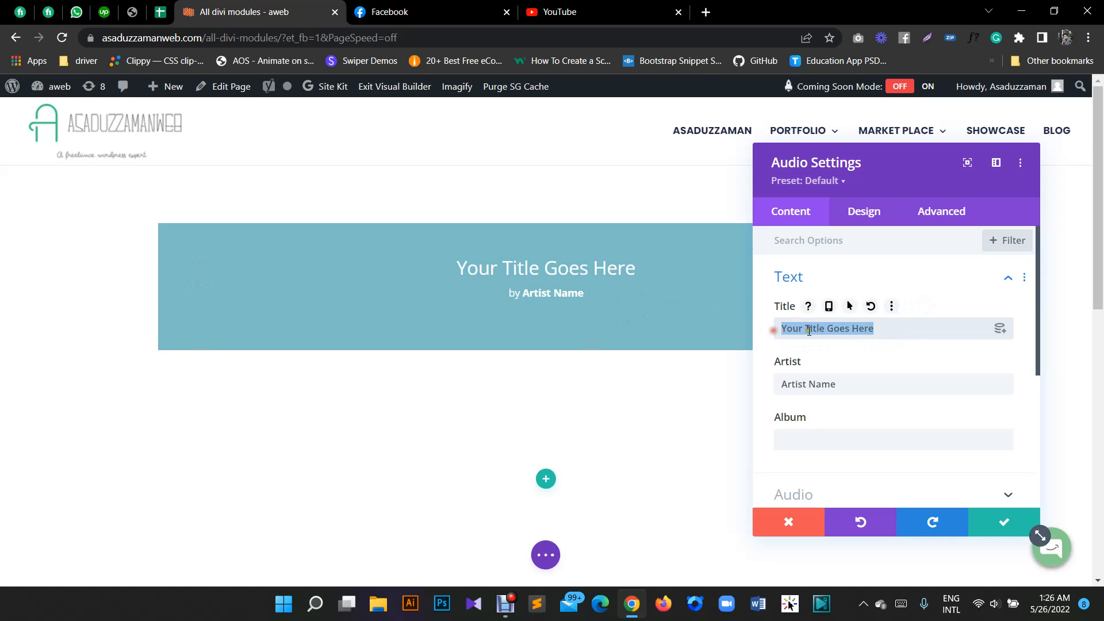
pyautogui.click(840, 332)
pyautogui.click(857, 384)
pyautogui.scroll(-3, 833, 375)
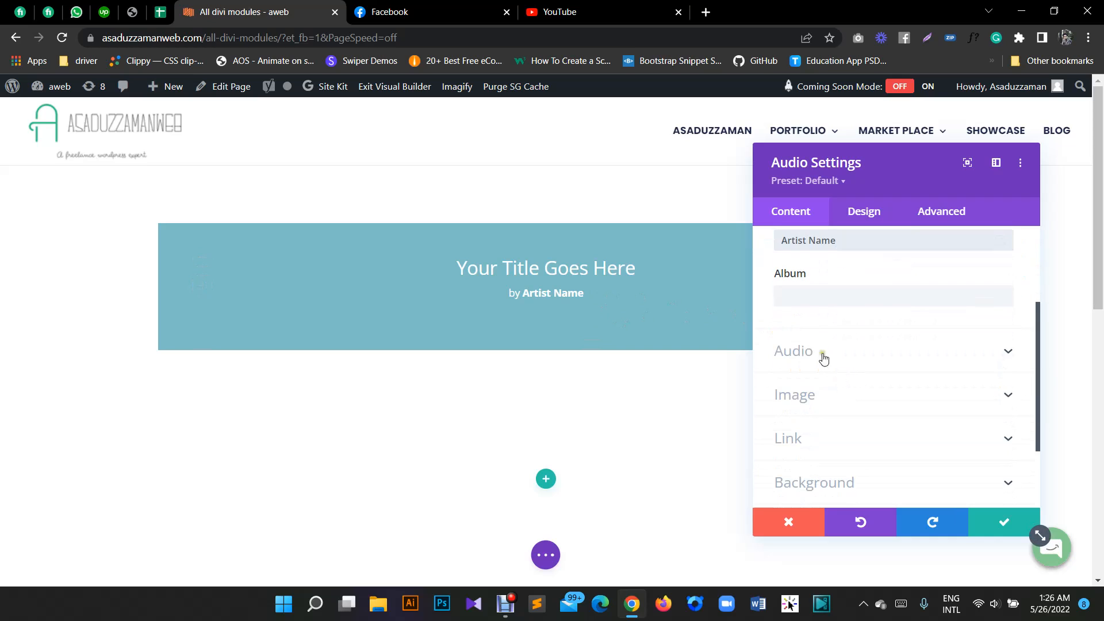
pyautogui.click(806, 352)
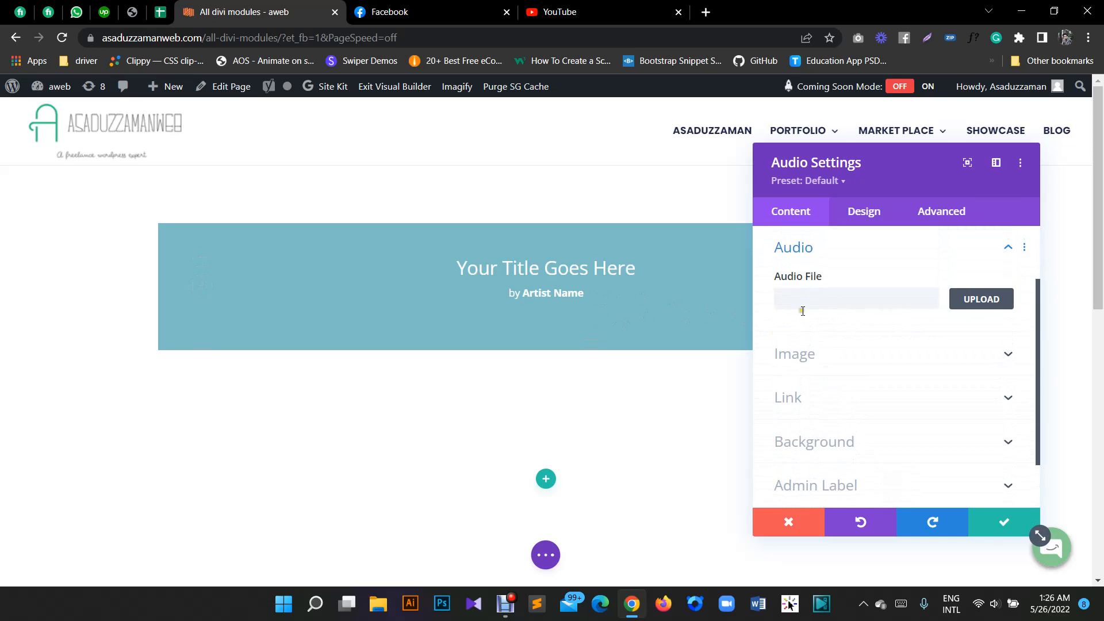
pyautogui.click(807, 374)
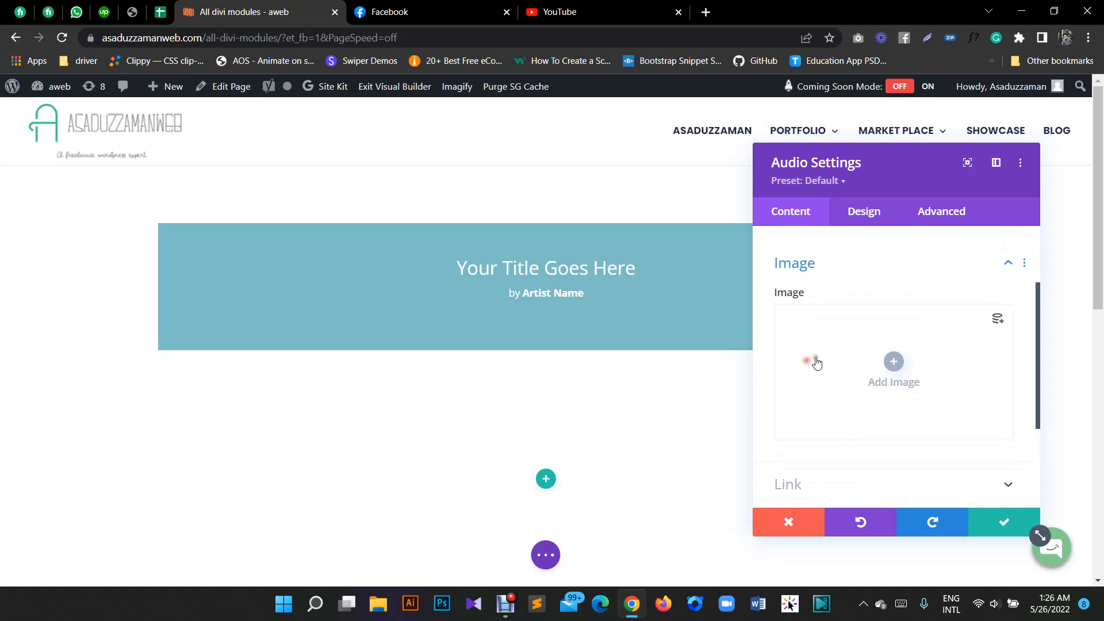
pyautogui.scroll(-3, 866, 345)
pyautogui.scroll(5, 862, 328)
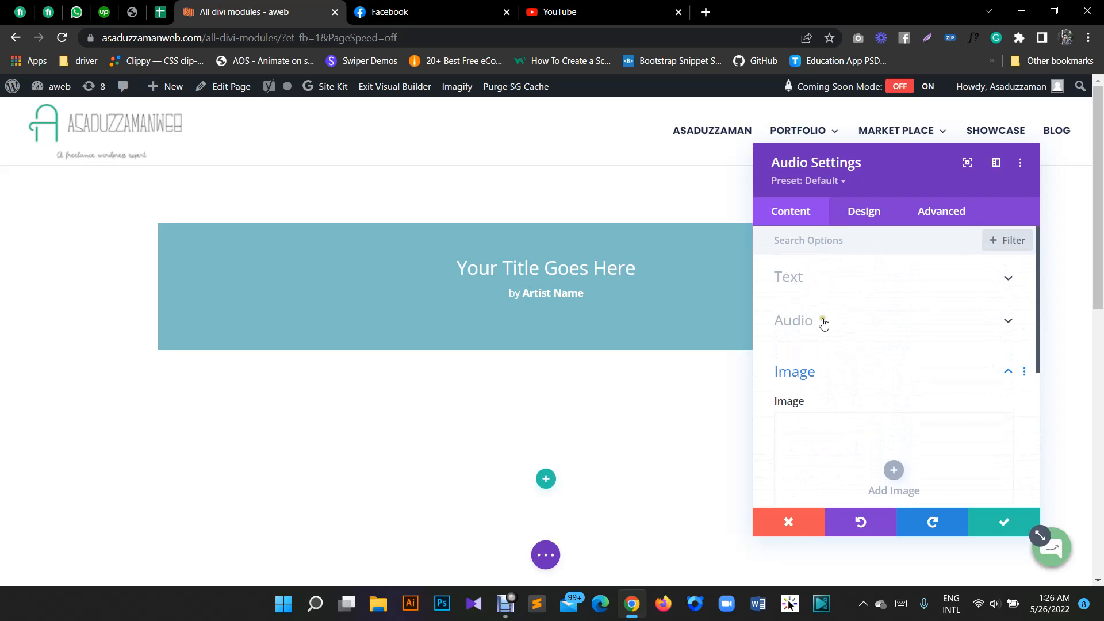
# - Start uploading a new audio file for the module and open the computer's file picker
pyautogui.click(823, 322)
pyautogui.click(991, 303)
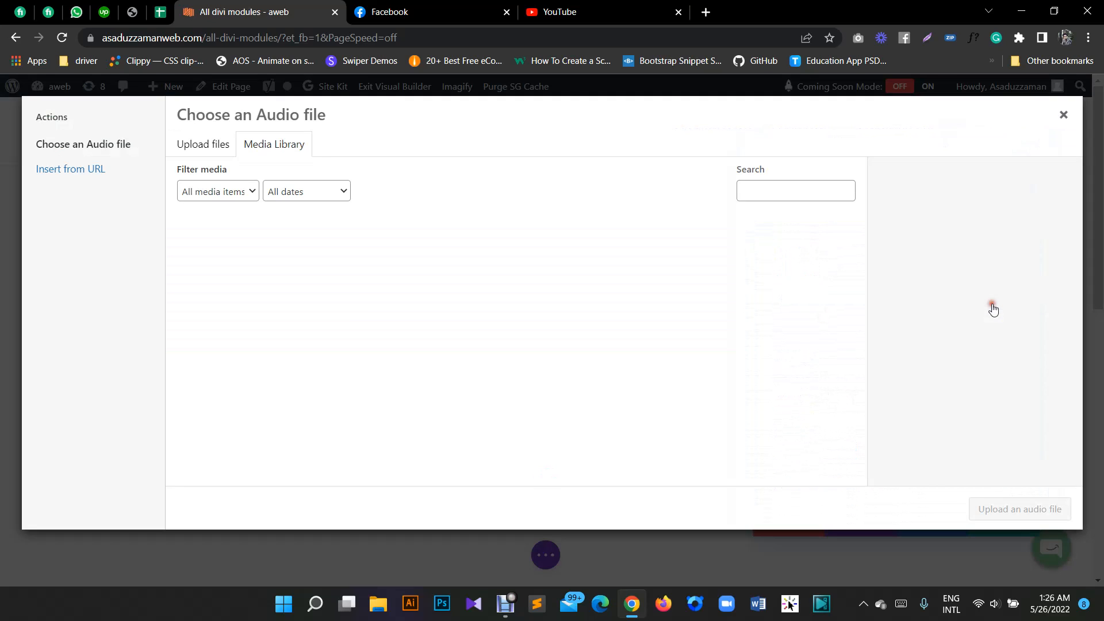
pyautogui.click(213, 148)
pyautogui.click(638, 332)
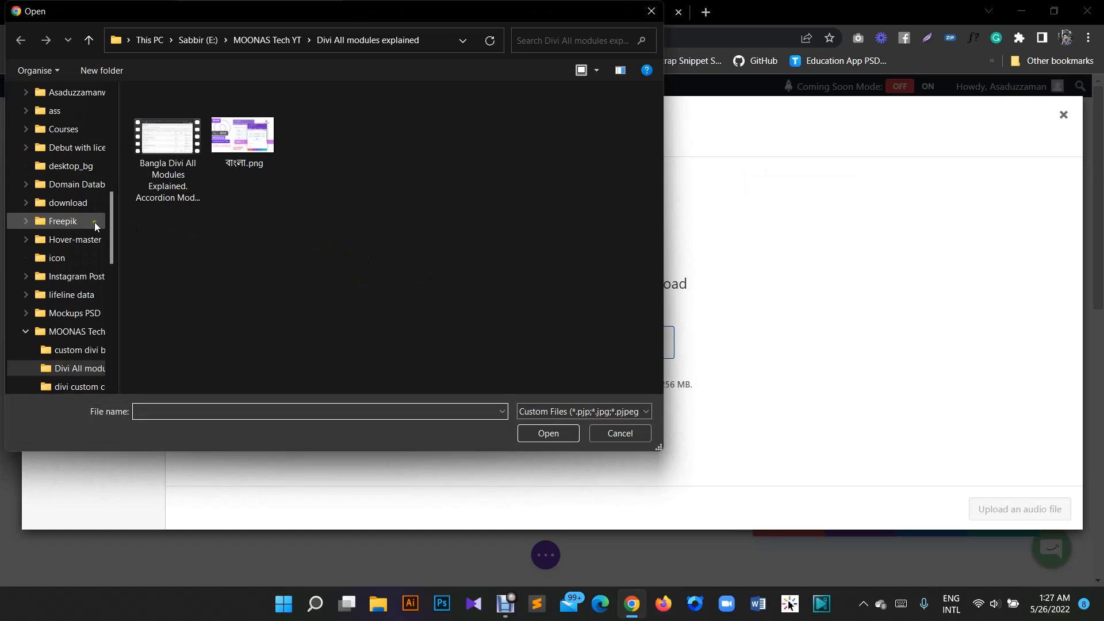
# - Search drive E for an audio file, looking through All buyers Work, everhost and the divi-telehealth-blog-post-template folders
pyautogui.scroll(1, 69, 196)
pyautogui.click(21, 91)
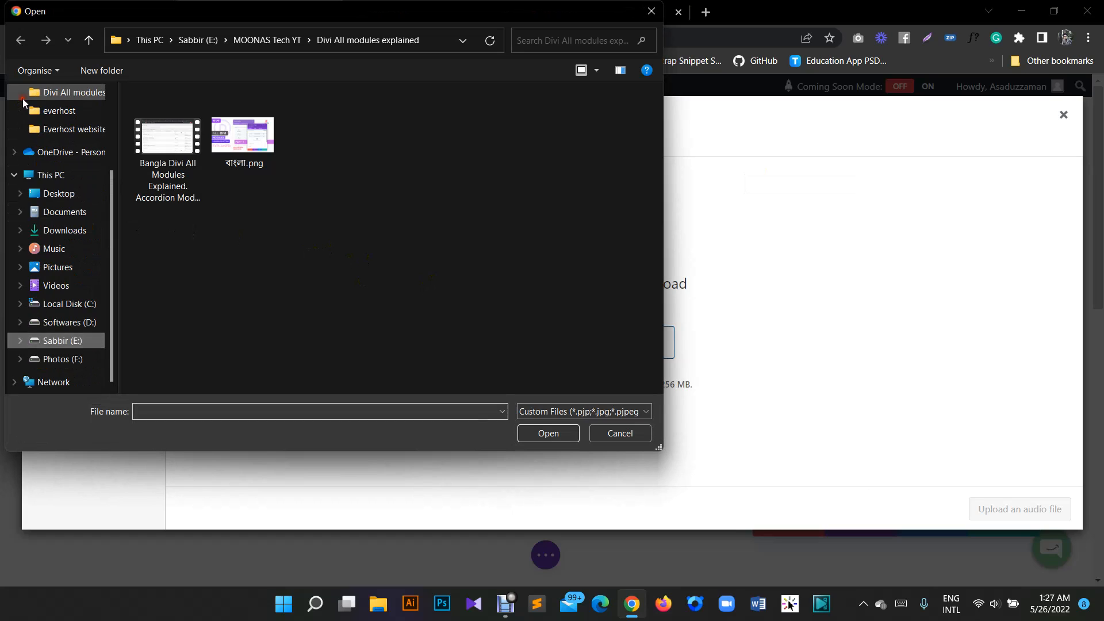
pyautogui.click(68, 322)
pyautogui.click(68, 342)
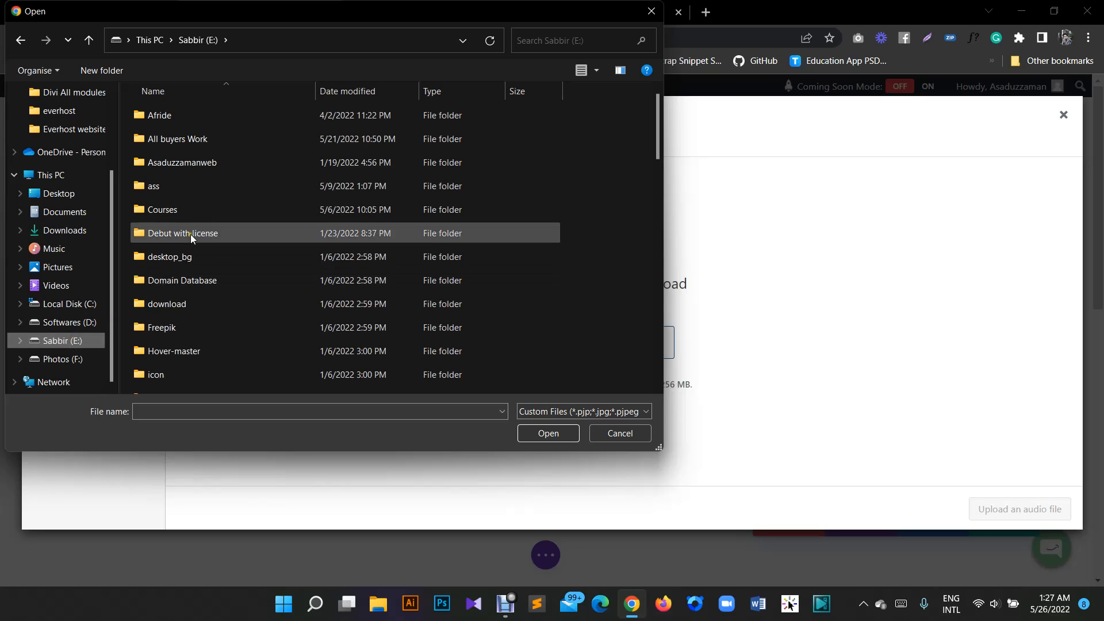
pyautogui.doubleClick(188, 143)
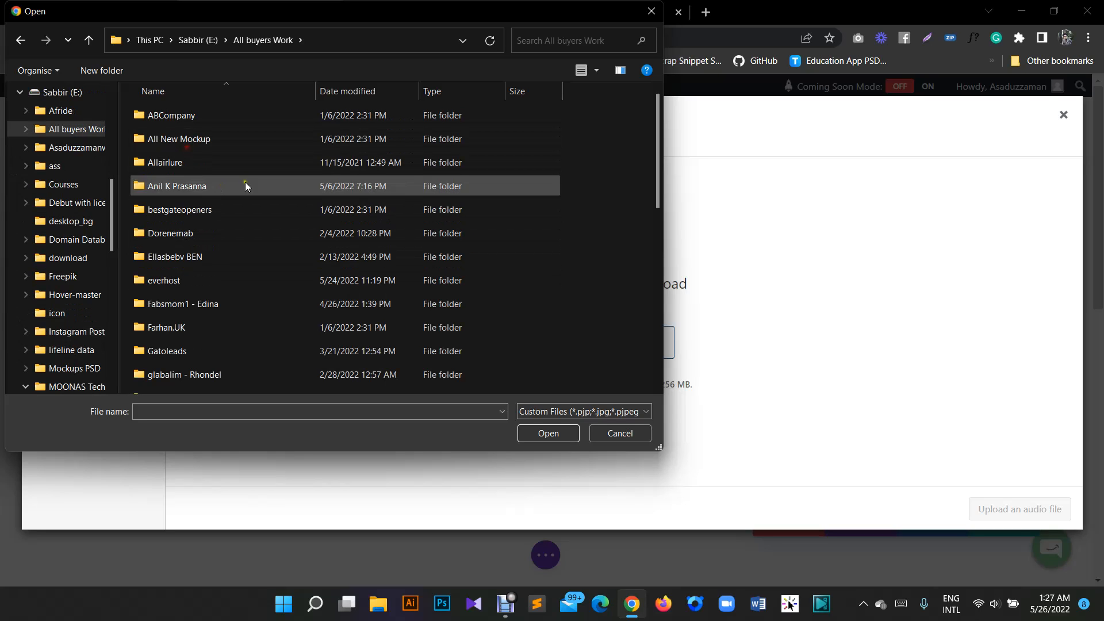
pyautogui.click(176, 284)
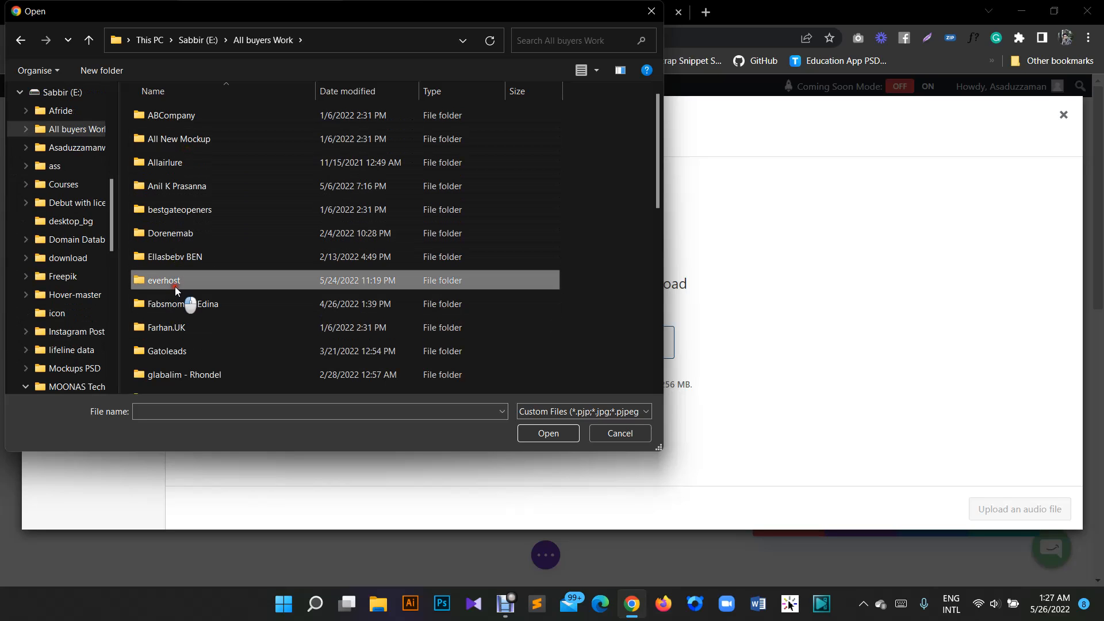
pyautogui.doubleClick(174, 286)
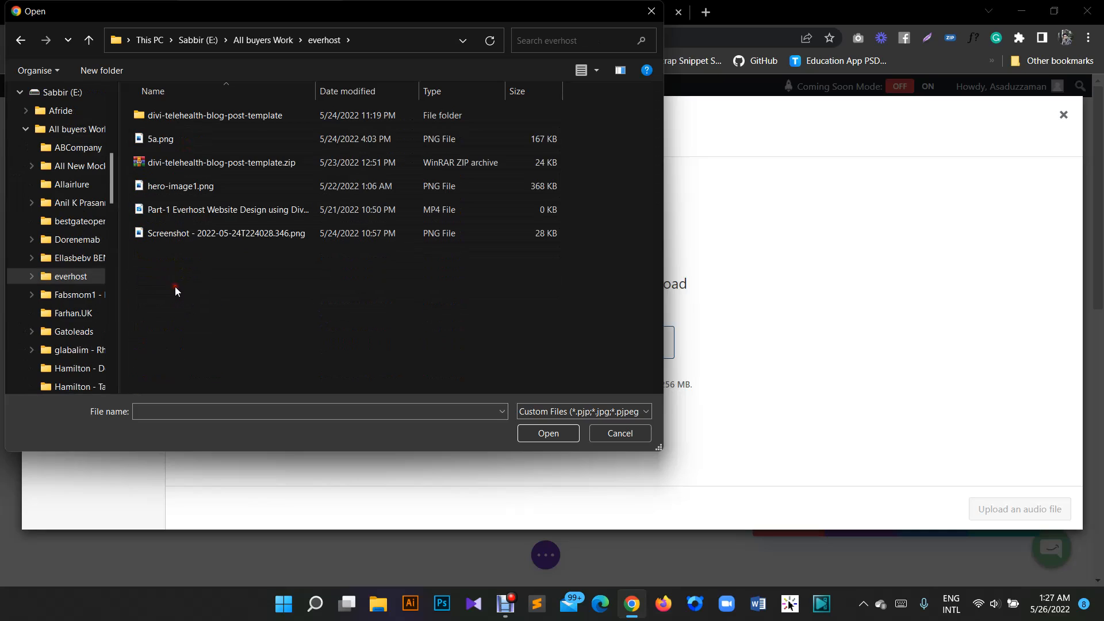
pyautogui.doubleClick(188, 118)
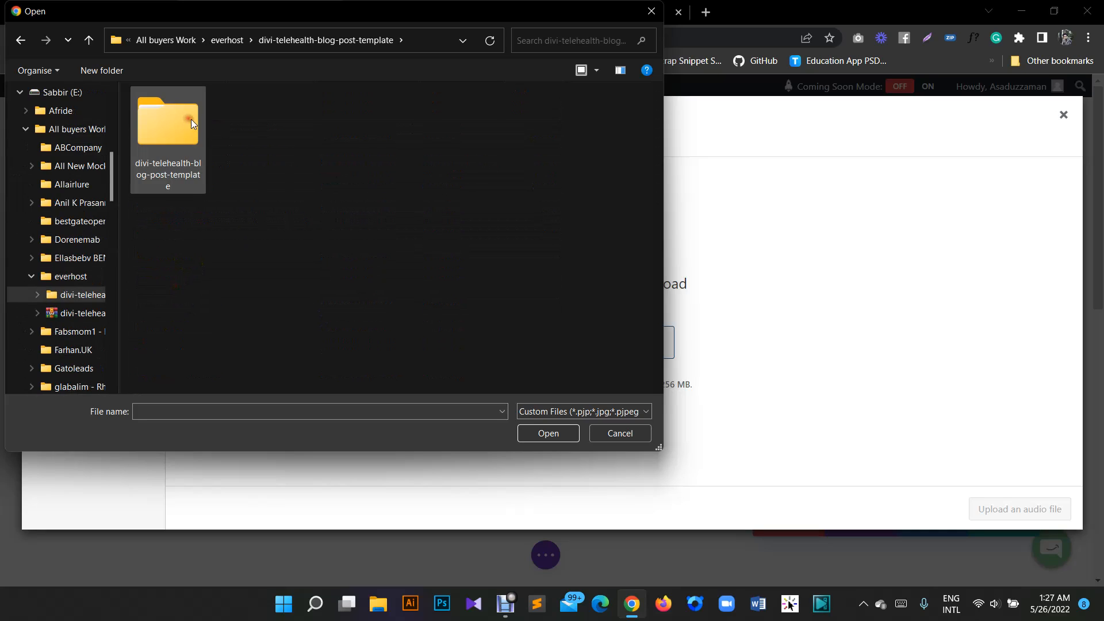
pyautogui.doubleClick(199, 176)
pyautogui.click(21, 42)
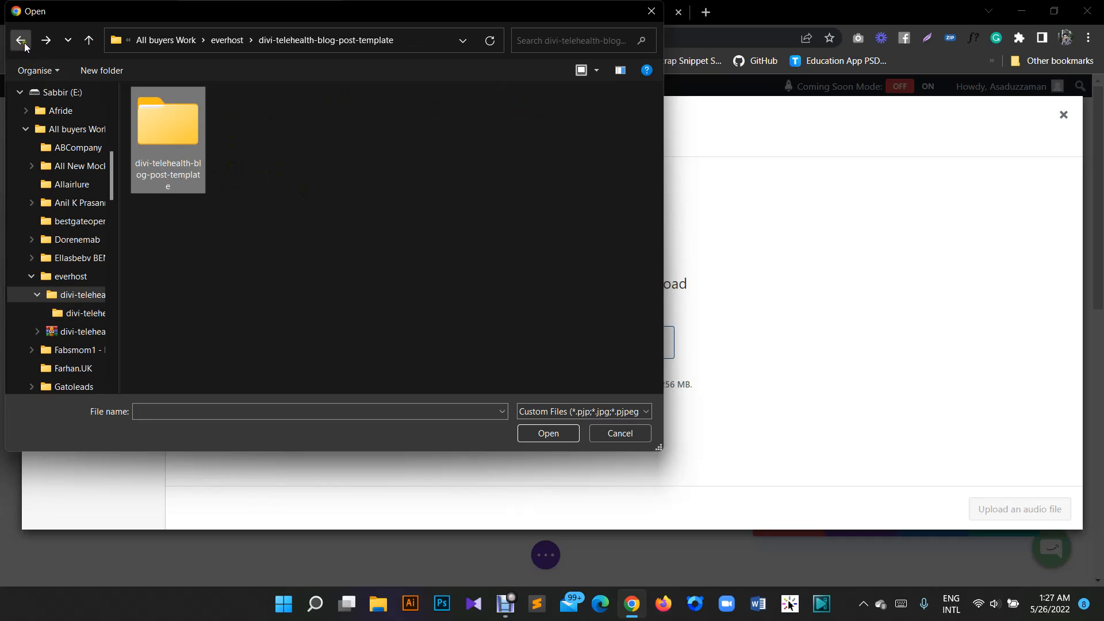
pyautogui.click(26, 49)
pyautogui.click(28, 130)
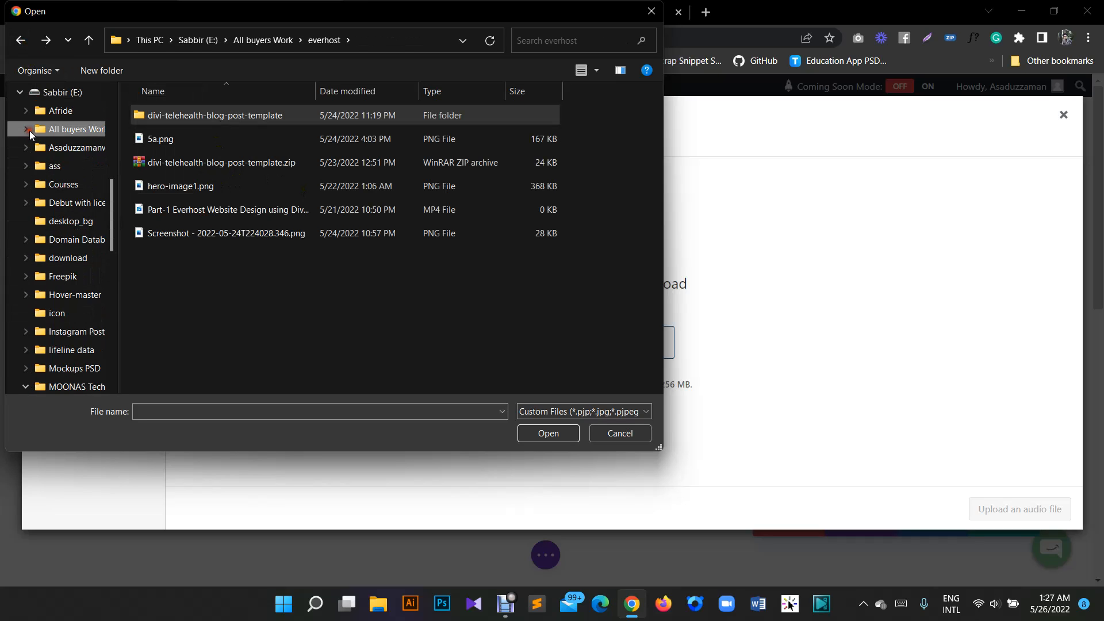
# - Look for an audio file in MOONAS Tech YT, including its custom divi back to top icn and Divi All modules explained subfolders
pyautogui.scroll(-1, 91, 352)
pyautogui.click(87, 351)
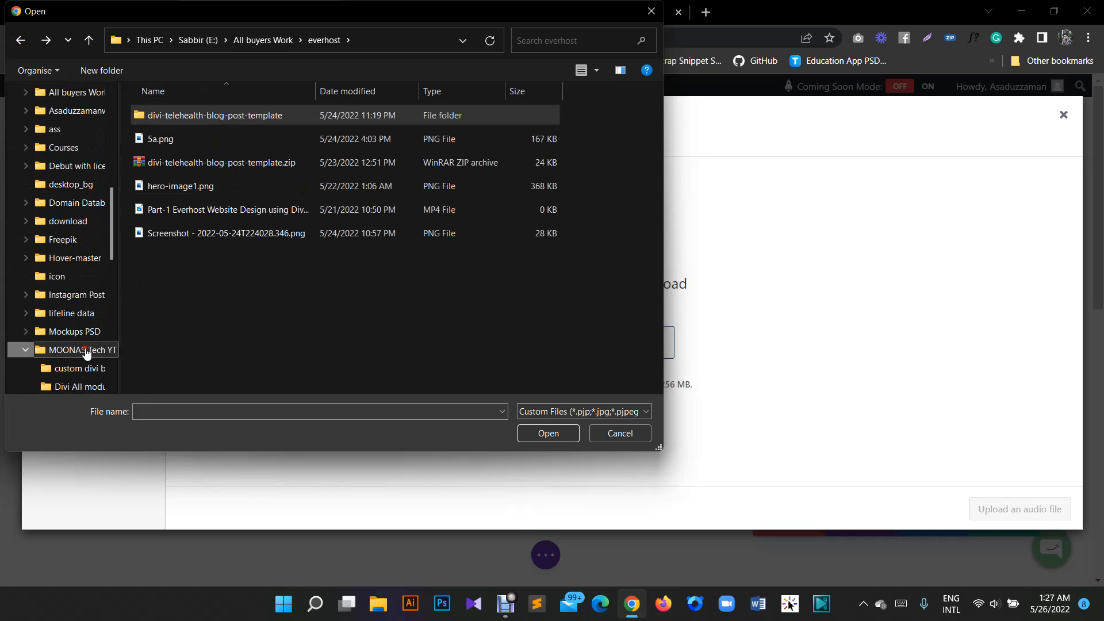
pyautogui.scroll(-2, 182, 268)
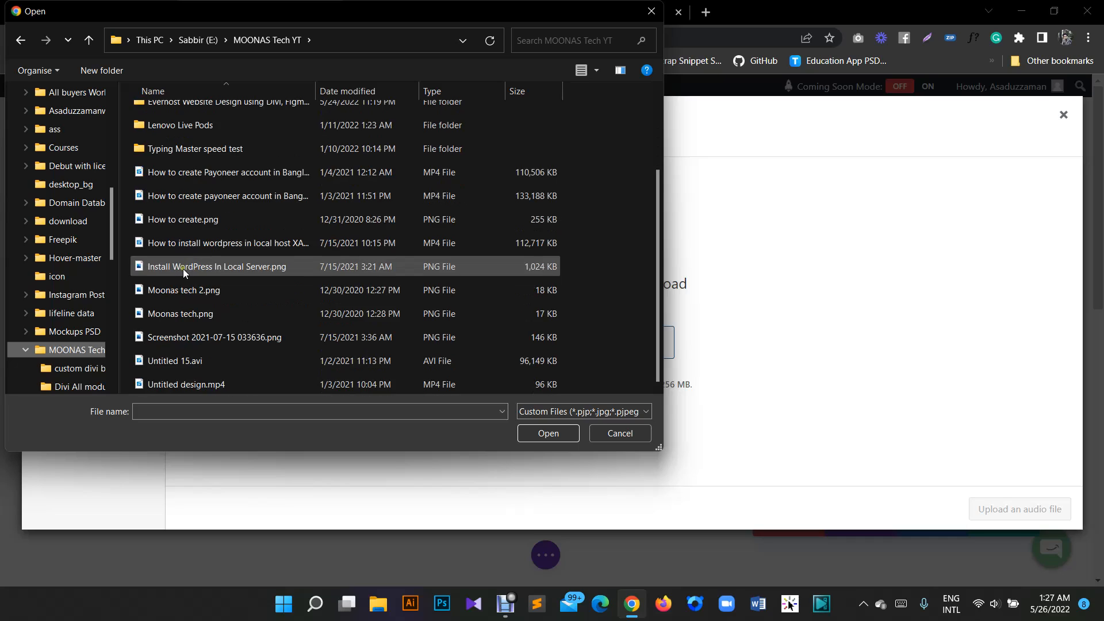
pyautogui.scroll(2, 183, 268)
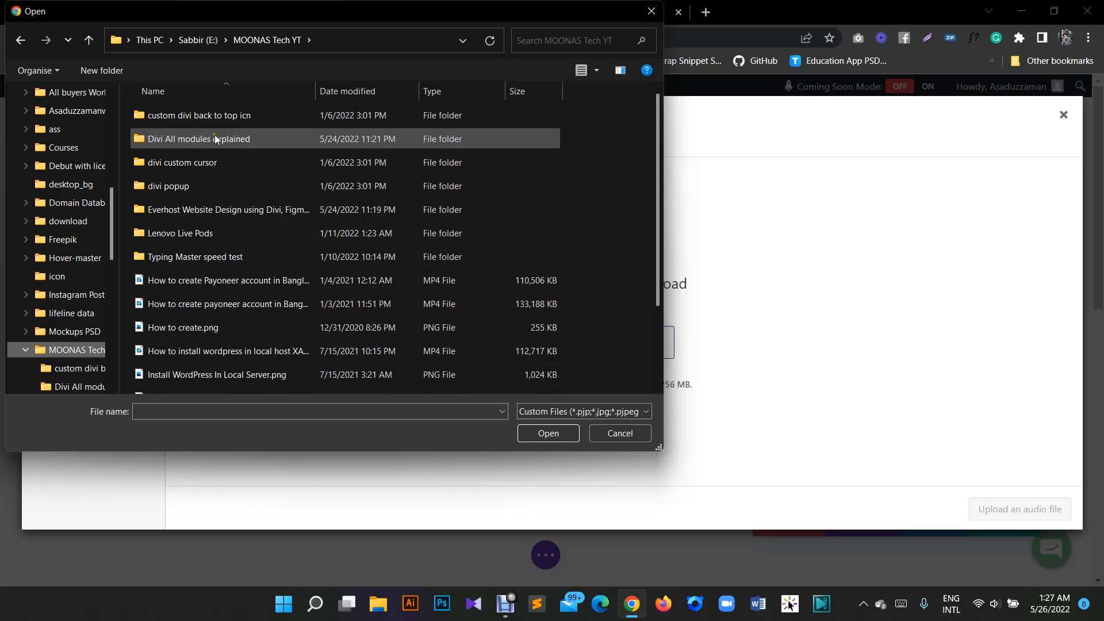
pyautogui.doubleClick(217, 116)
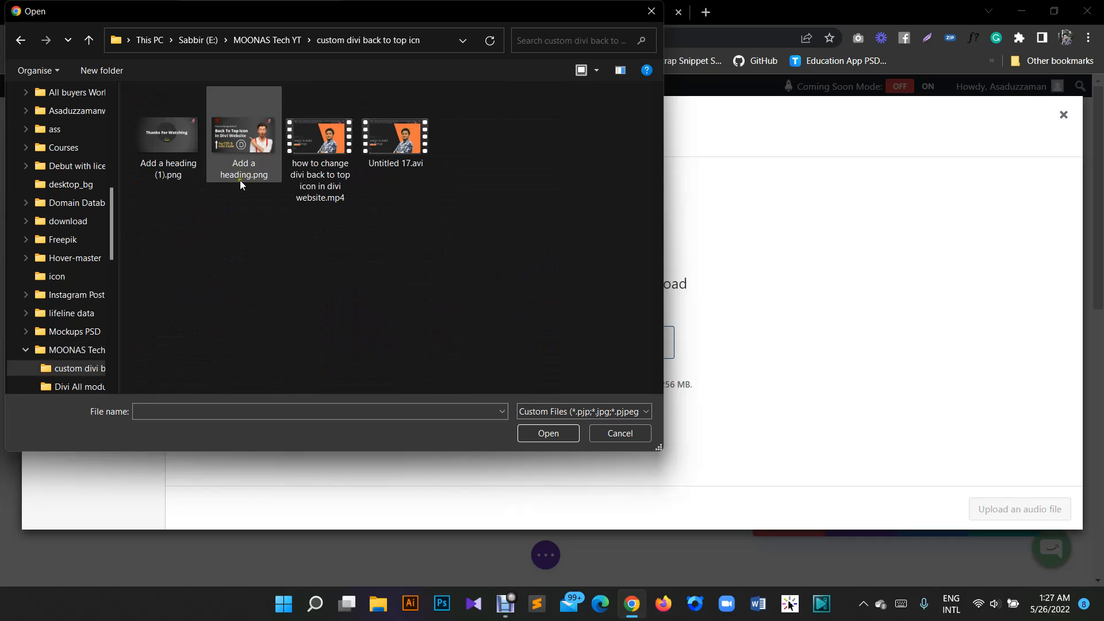
pyautogui.click(20, 40)
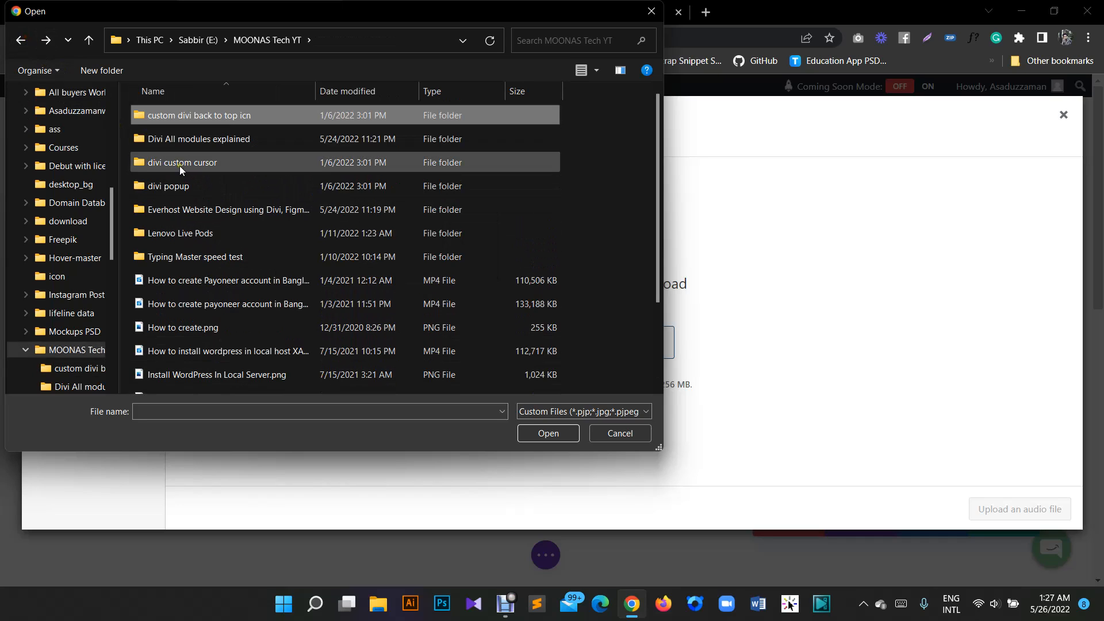
pyautogui.doubleClick(190, 142)
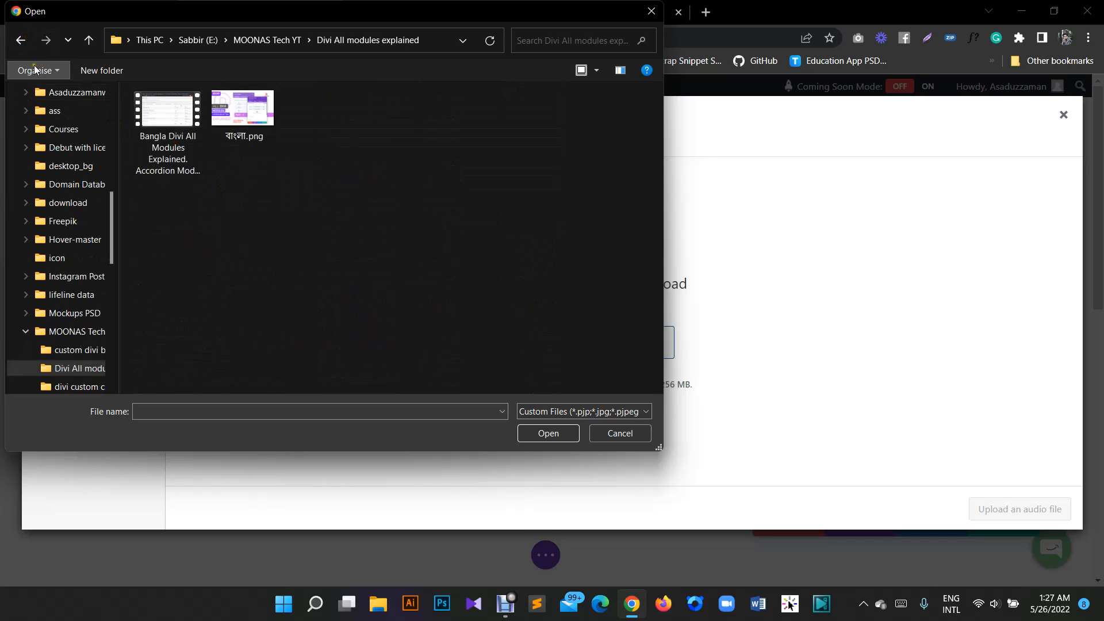
pyautogui.click(21, 42)
# - Upload bensound-dreams.mp3 from the divi custom cursor folder and insert it as the module's audio file
pyautogui.doubleClick(184, 165)
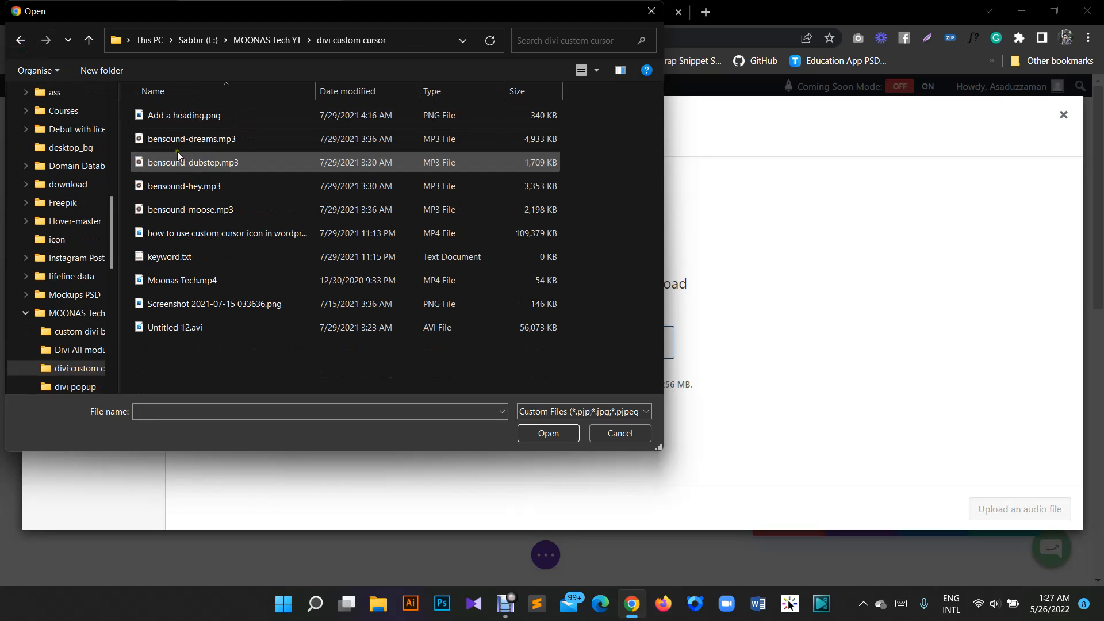
pyautogui.click(201, 140)
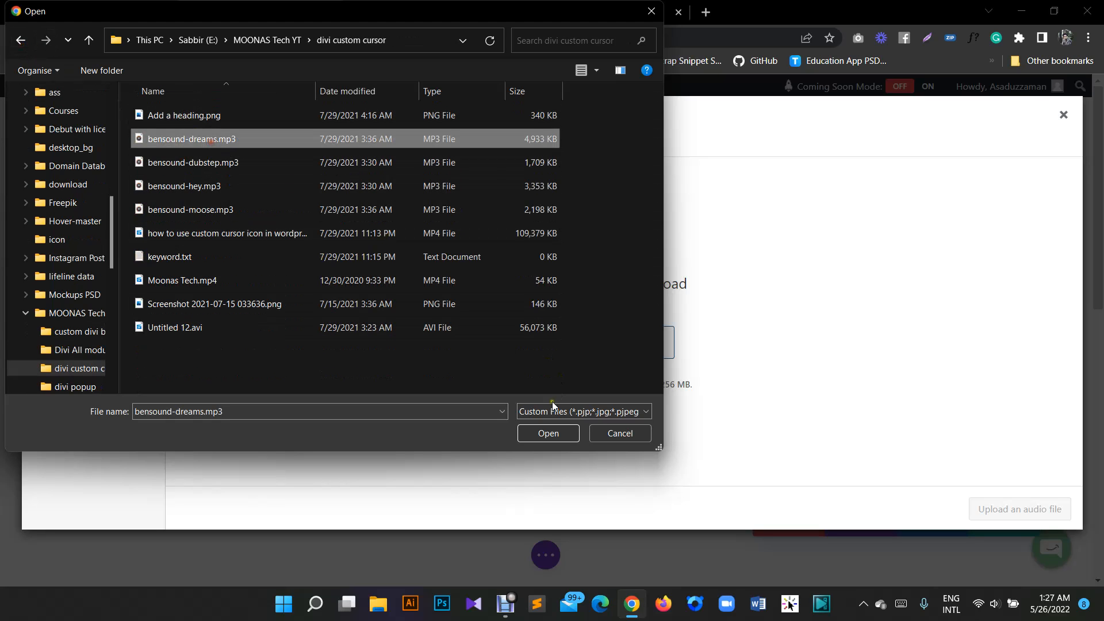
pyautogui.click(537, 434)
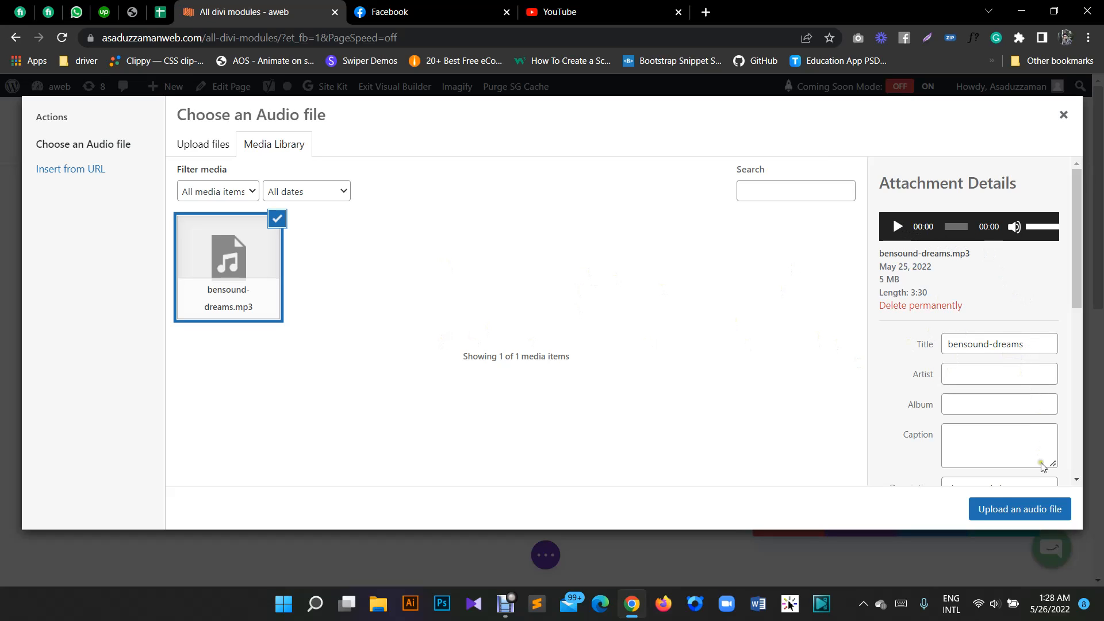
pyautogui.click(1038, 518)
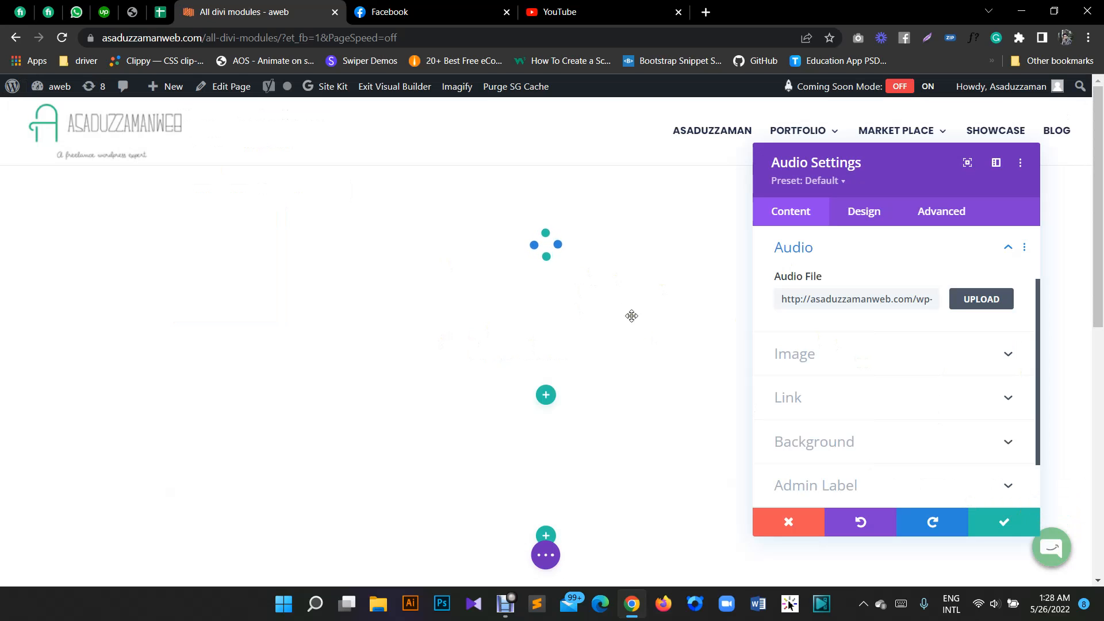
# - Review the Audio section alongside the player preview and reposition the Audio Settings window
pyautogui.scroll(1, 909, 337)
pyautogui.scroll(-2, 897, 306)
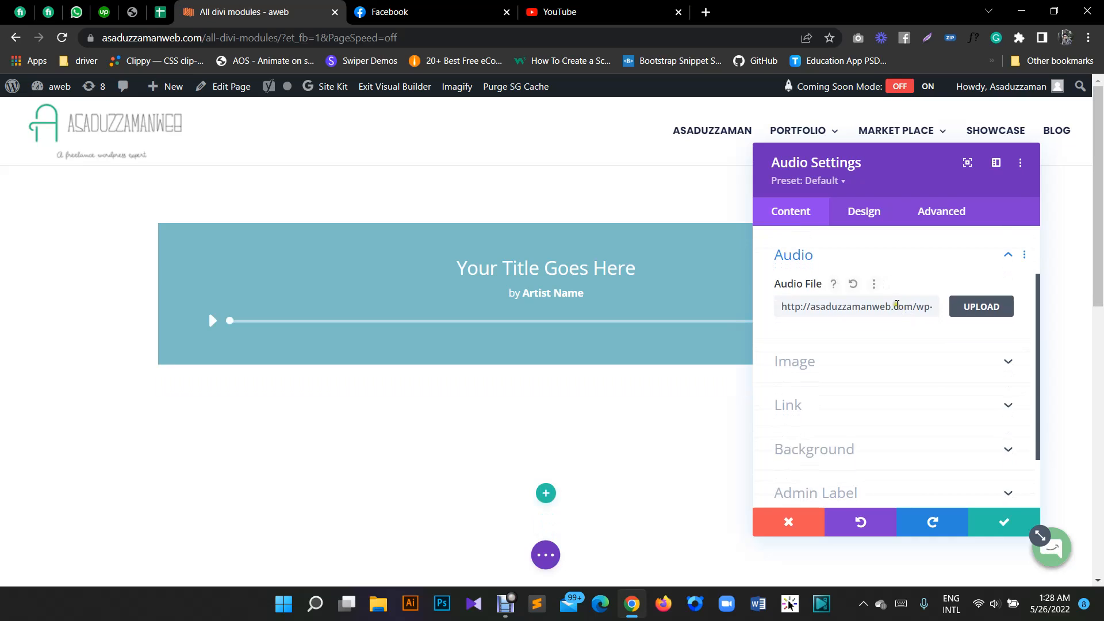
pyautogui.scroll(3, 882, 292)
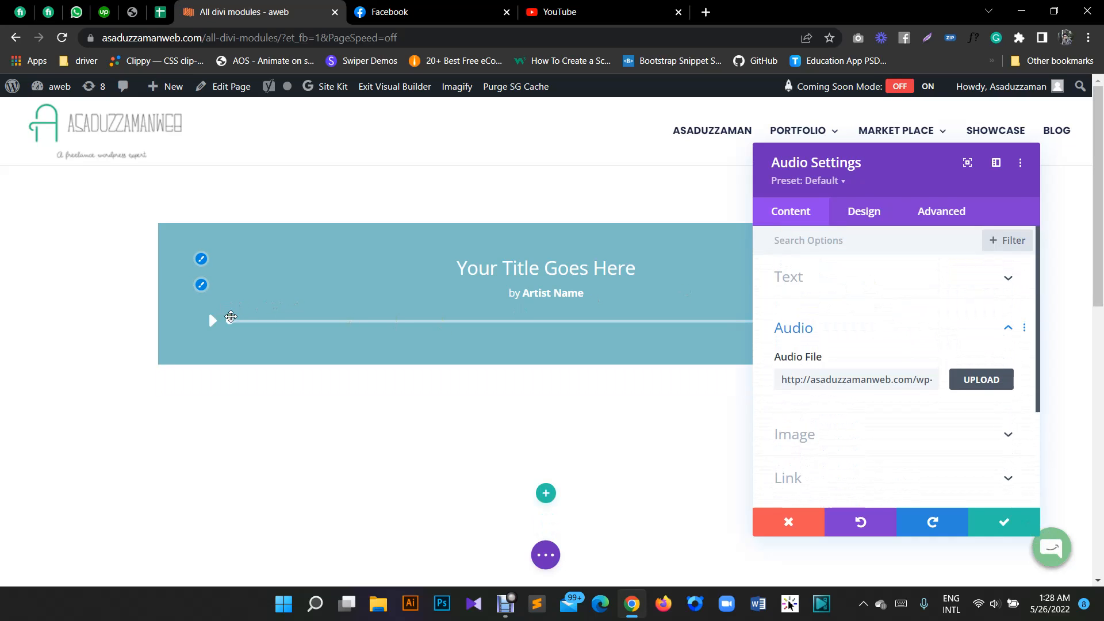
pyautogui.moveTo(908, 181); pyautogui.dragTo(822, 183)
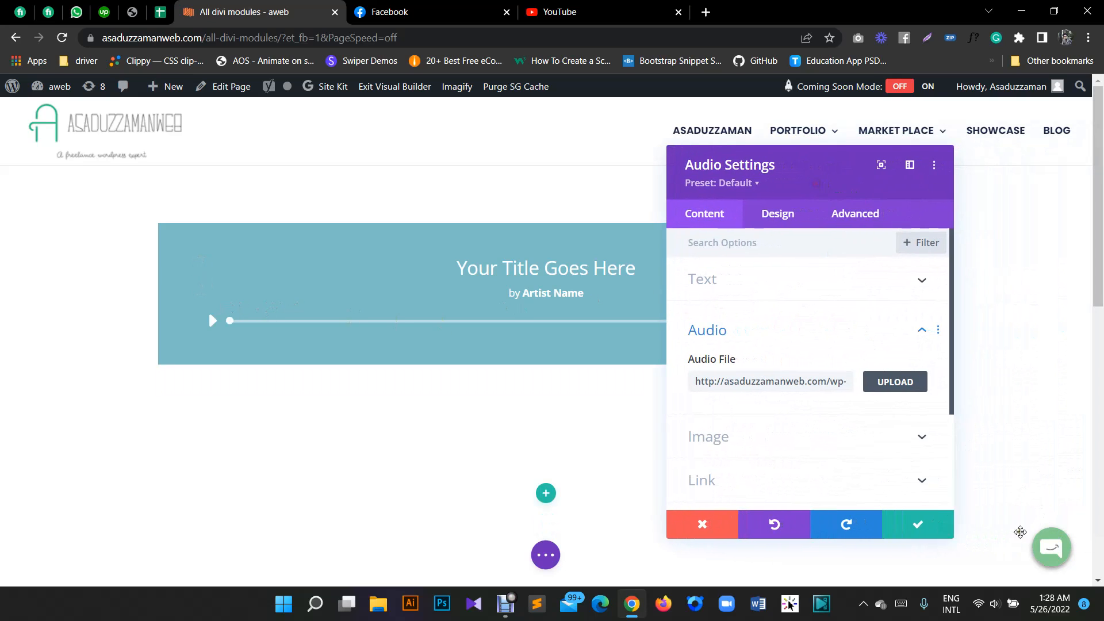
# - Move the Audio Settings window clear of the player's title and enlarge it slightly
pyautogui.moveTo(829, 182); pyautogui.dragTo(944, 234)
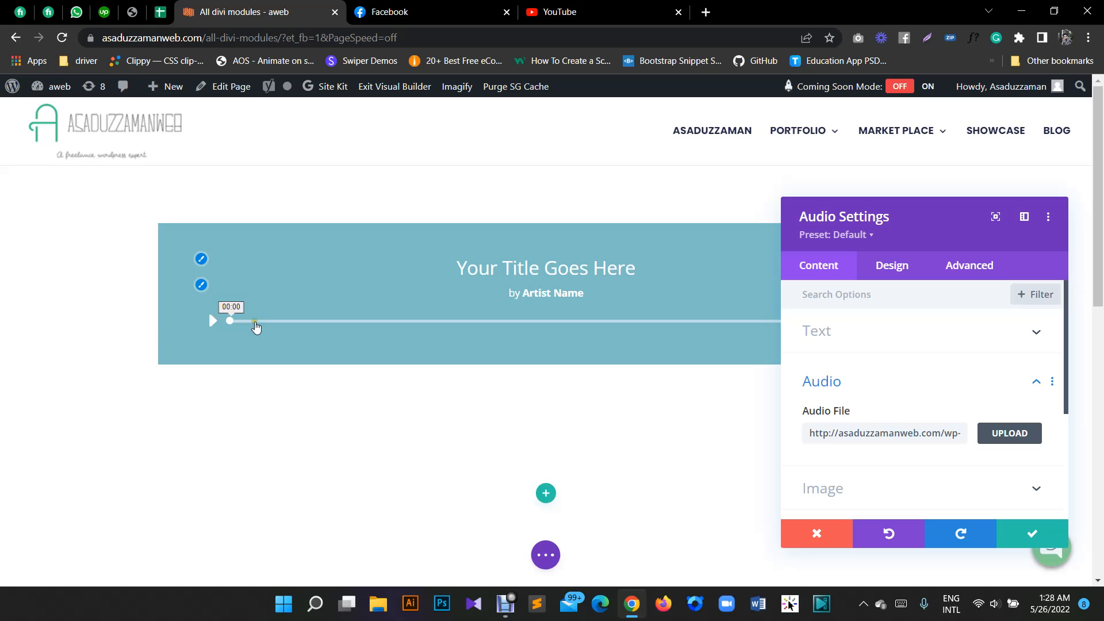
pyautogui.moveTo(933, 239); pyautogui.dragTo(865, 208)
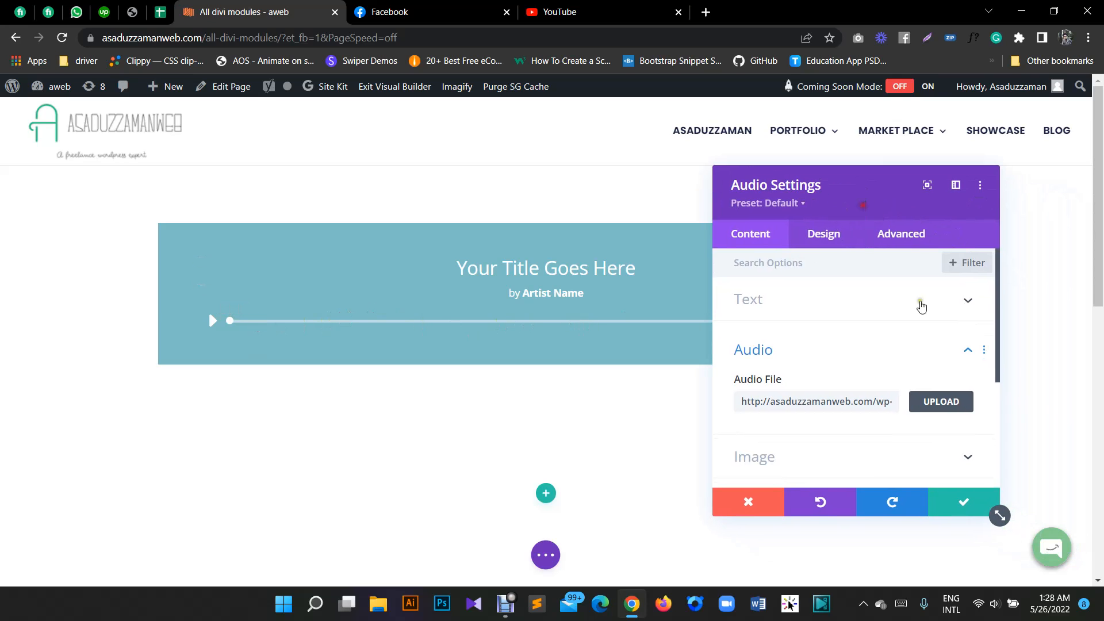
pyautogui.moveTo(1000, 515); pyautogui.dragTo(1010, 549)
# - Set the audio module's title text to "Music mp3"
pyautogui.click(774, 314)
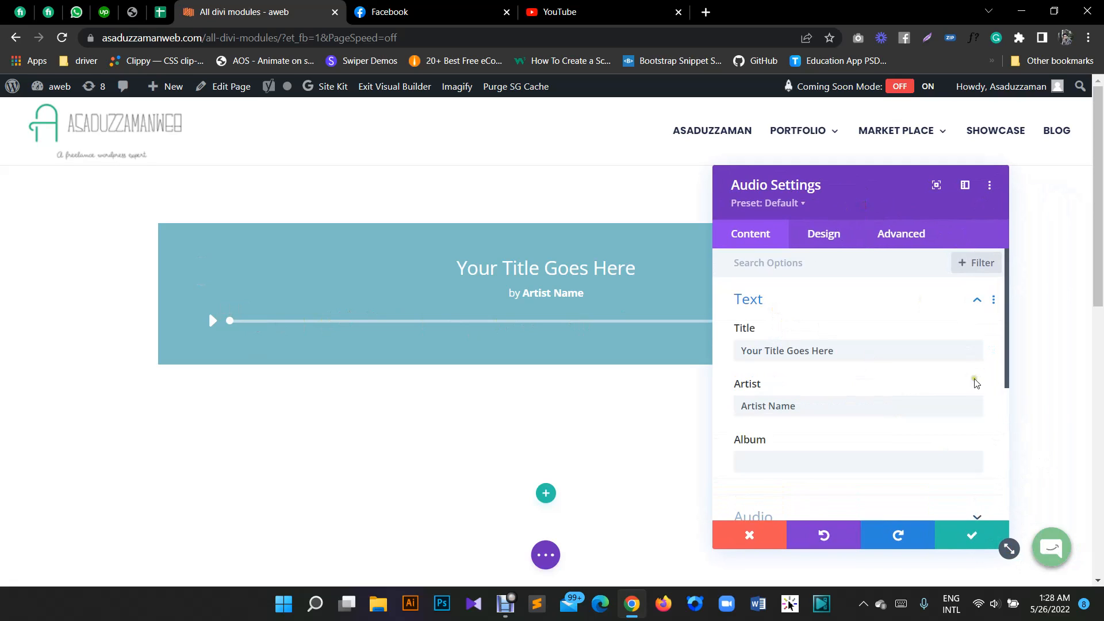
pyautogui.tripleClick(931, 352)
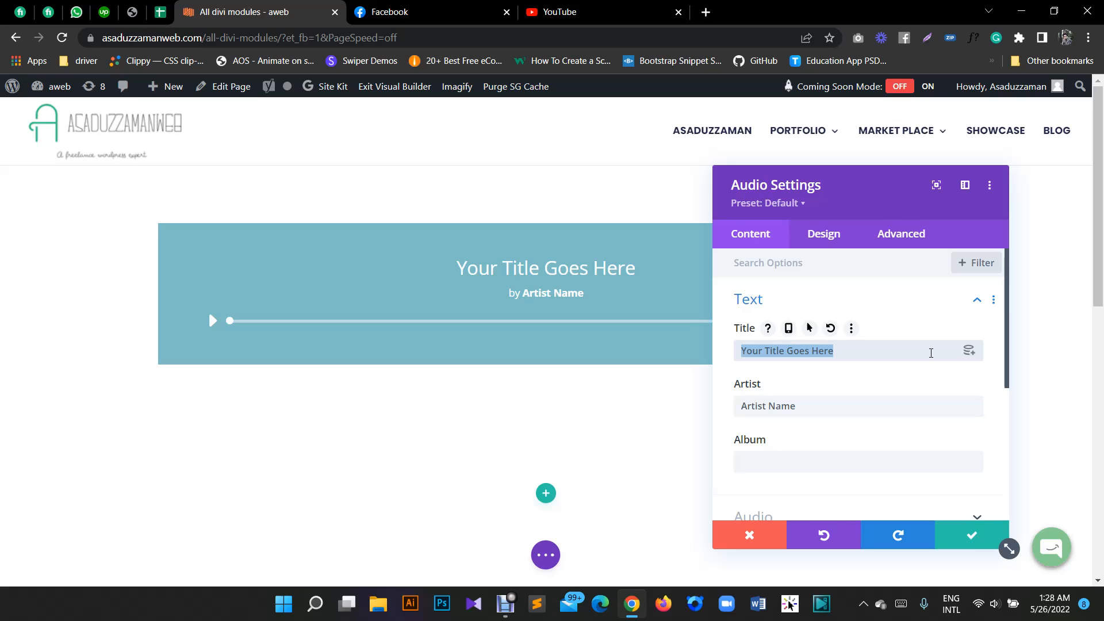
pyautogui.write('Mi')
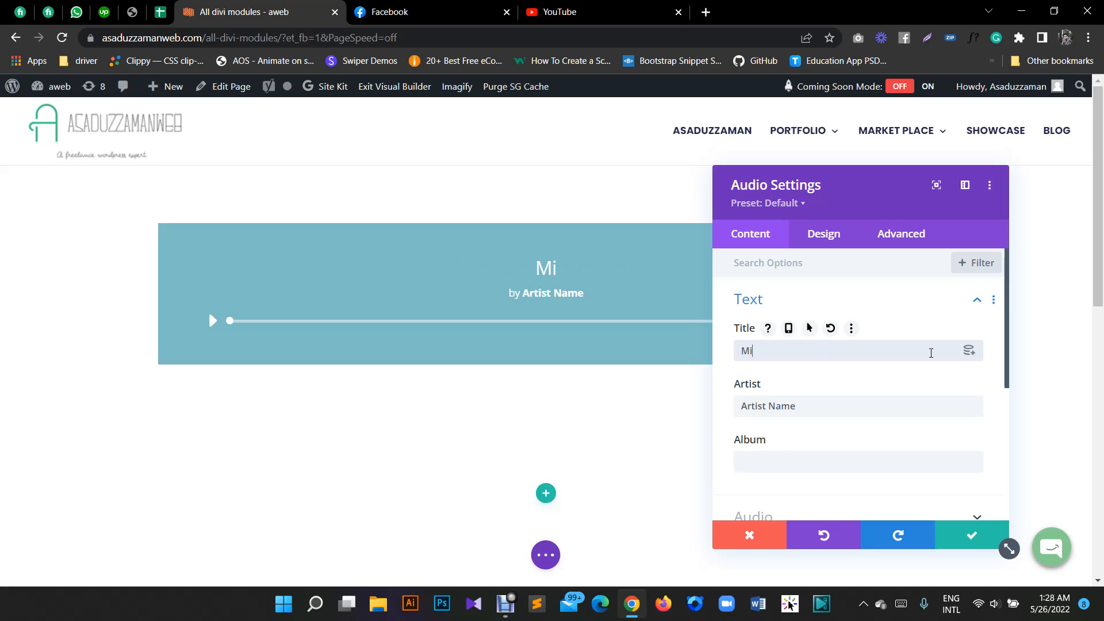
pyautogui.write('sic mp3')
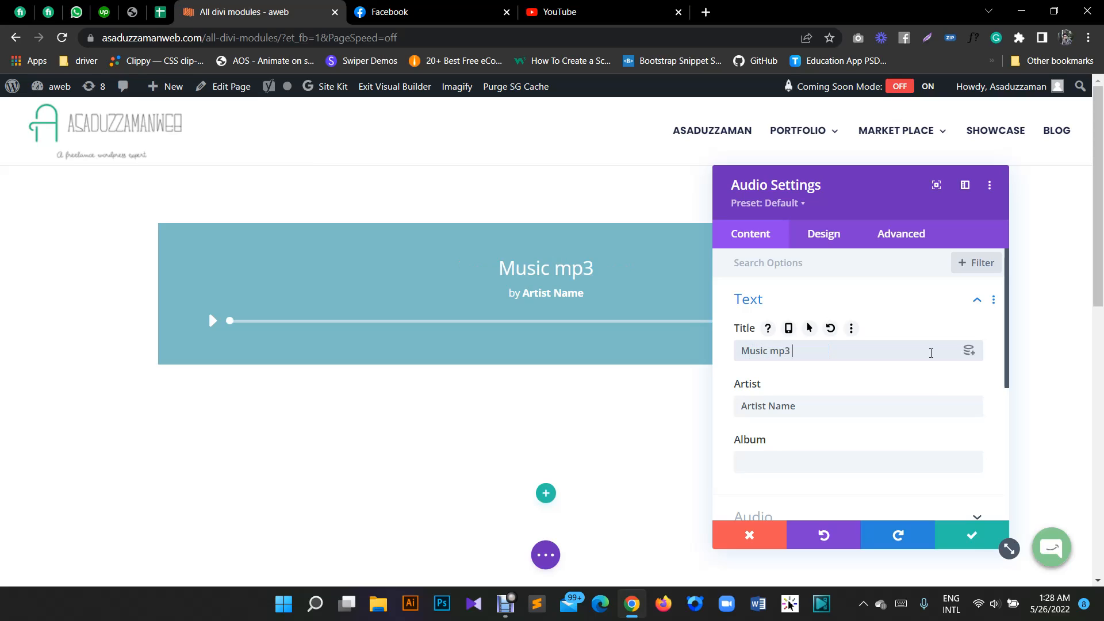
# - Fill in the artist's name and set the album to "Background Music"
pyautogui.tripleClick(856, 412)
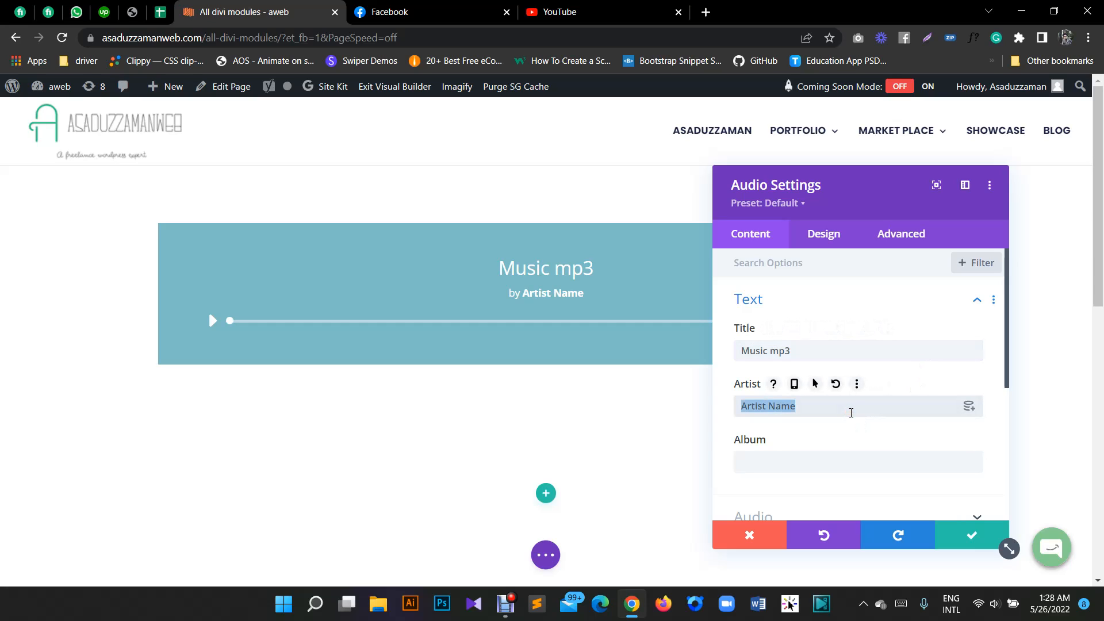
pyautogui.write('John Doe')
pyautogui.click(831, 465)
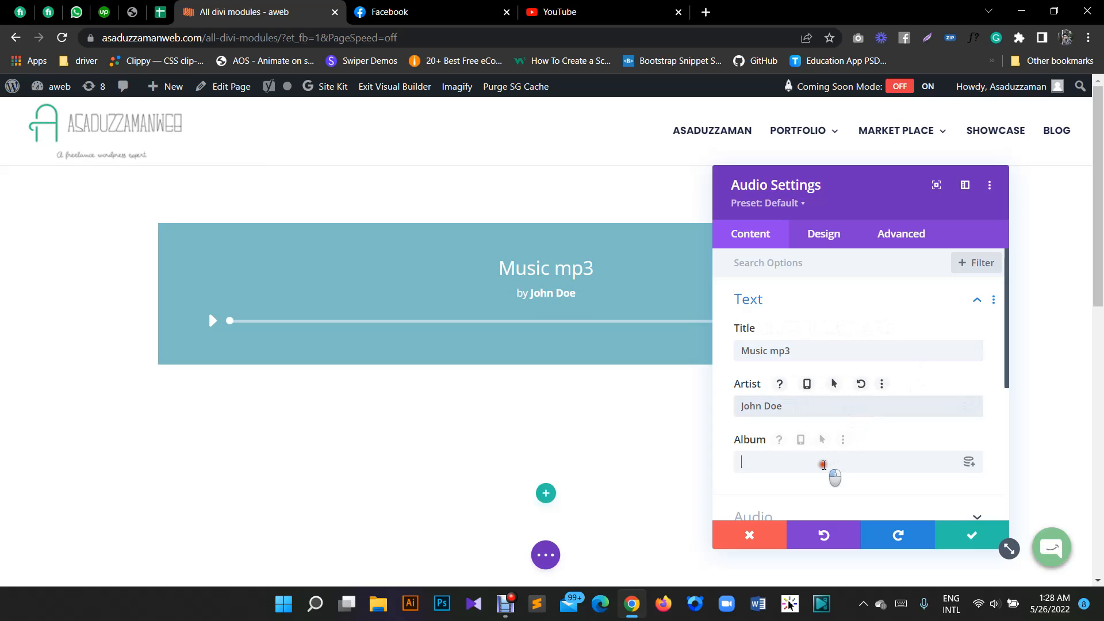
pyautogui.write('Bac')
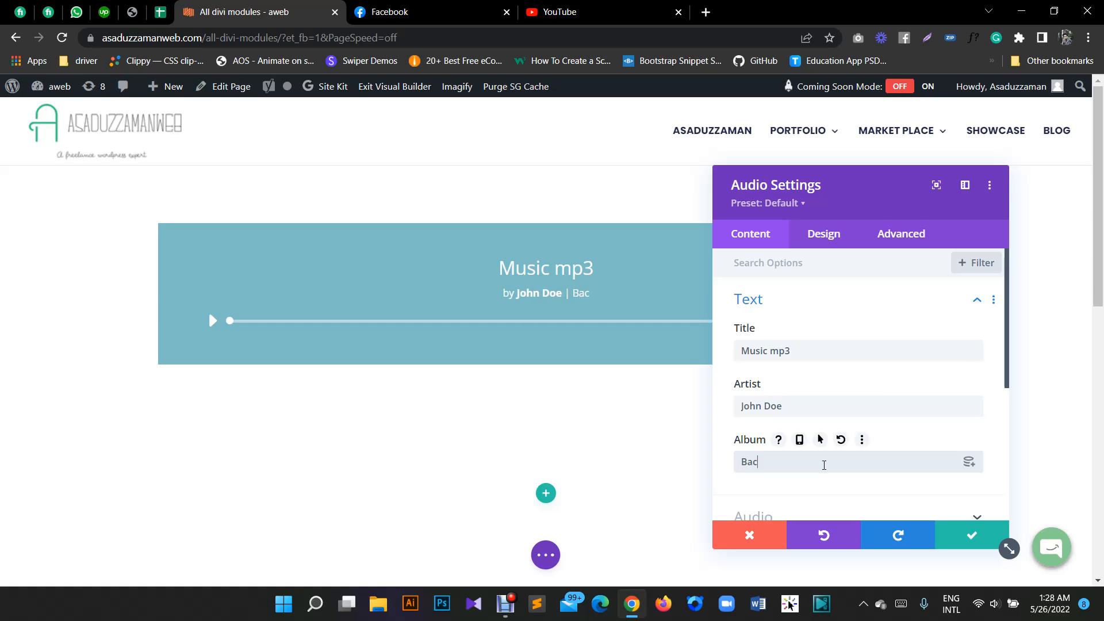
pyautogui.write('kground Music')
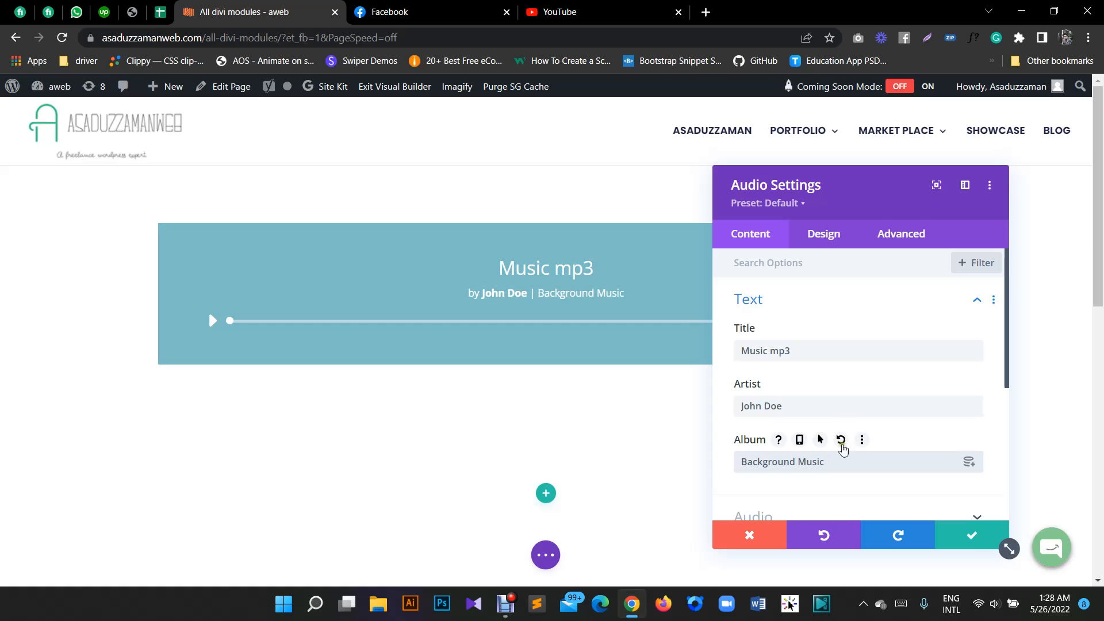
# - Choose bill.png from the media library as the audio module's image
pyautogui.scroll(-1, 788, 264)
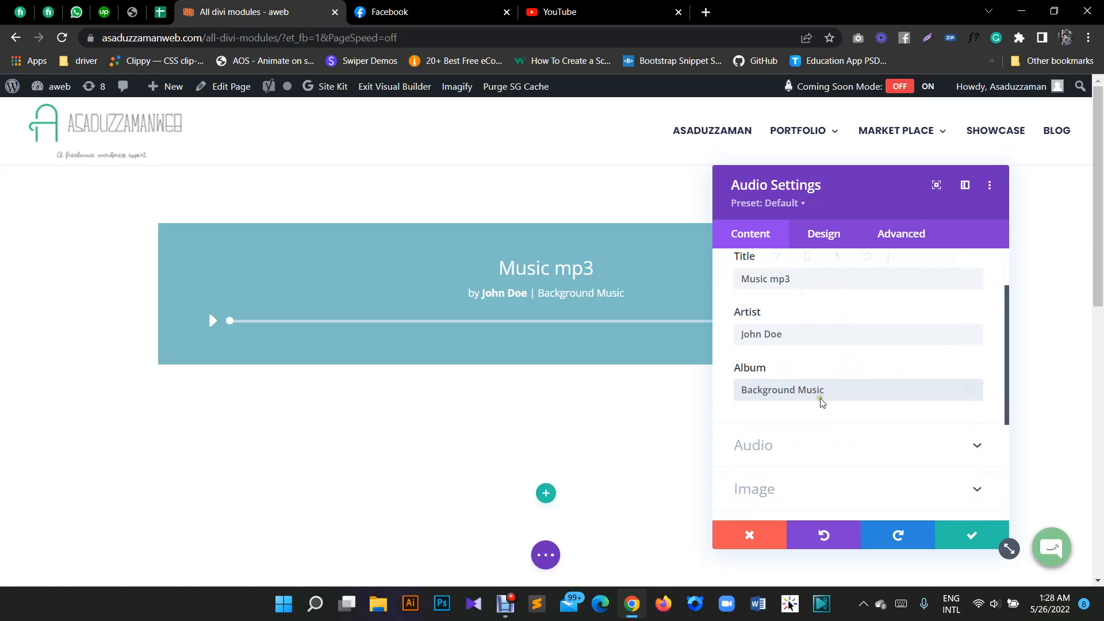
pyautogui.click(799, 458)
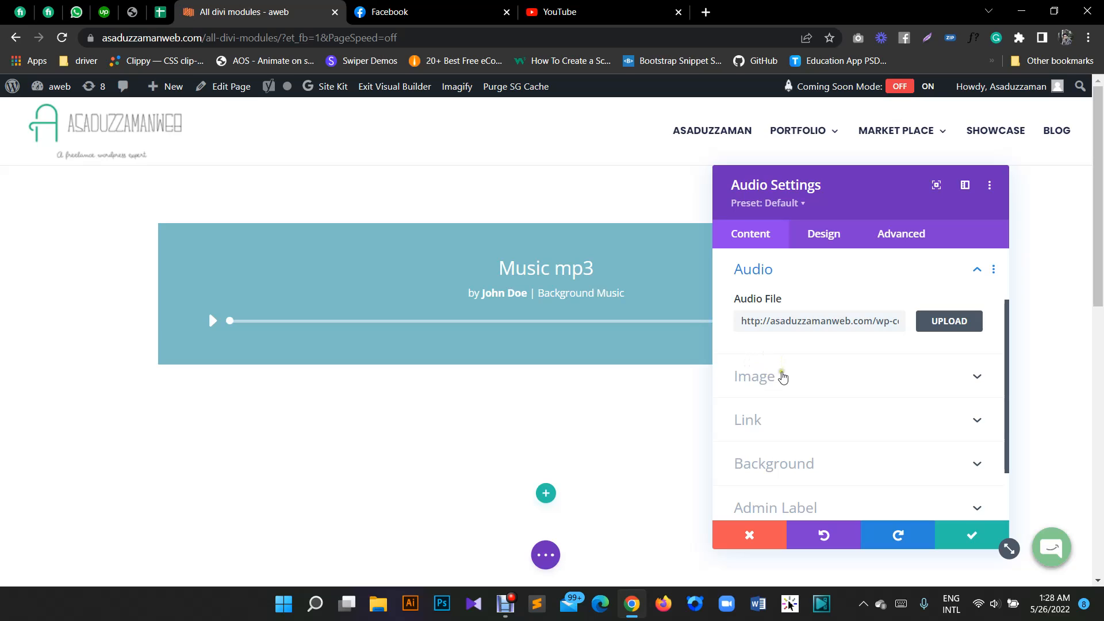
pyautogui.click(782, 377)
pyautogui.click(853, 368)
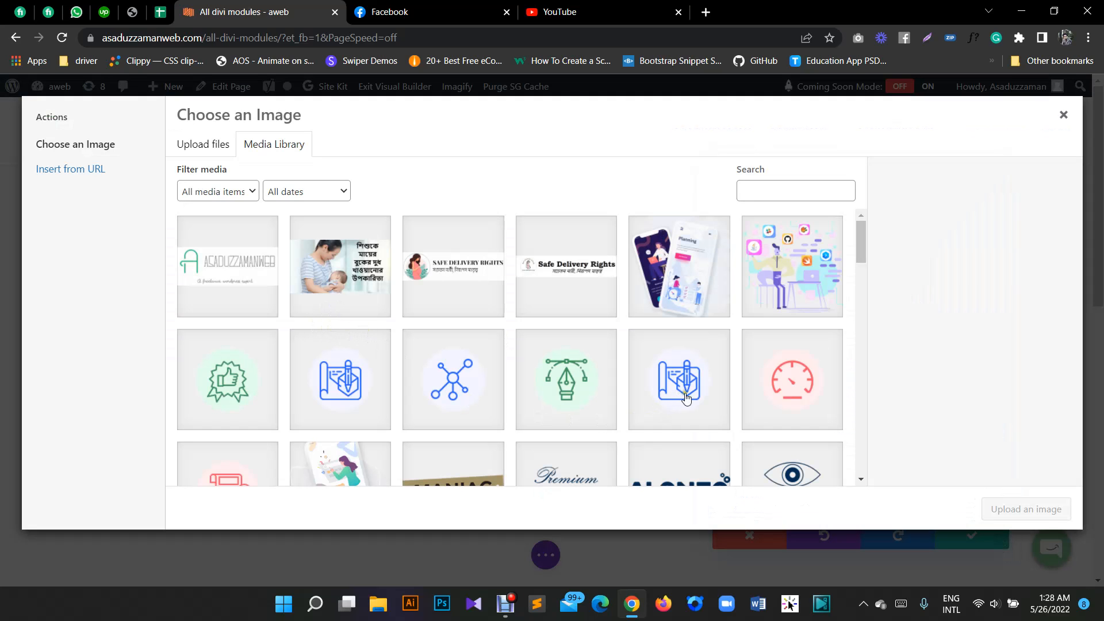
pyautogui.scroll(-2, 771, 394)
pyautogui.scroll(2, 749, 378)
pyautogui.scroll(-2, 586, 362)
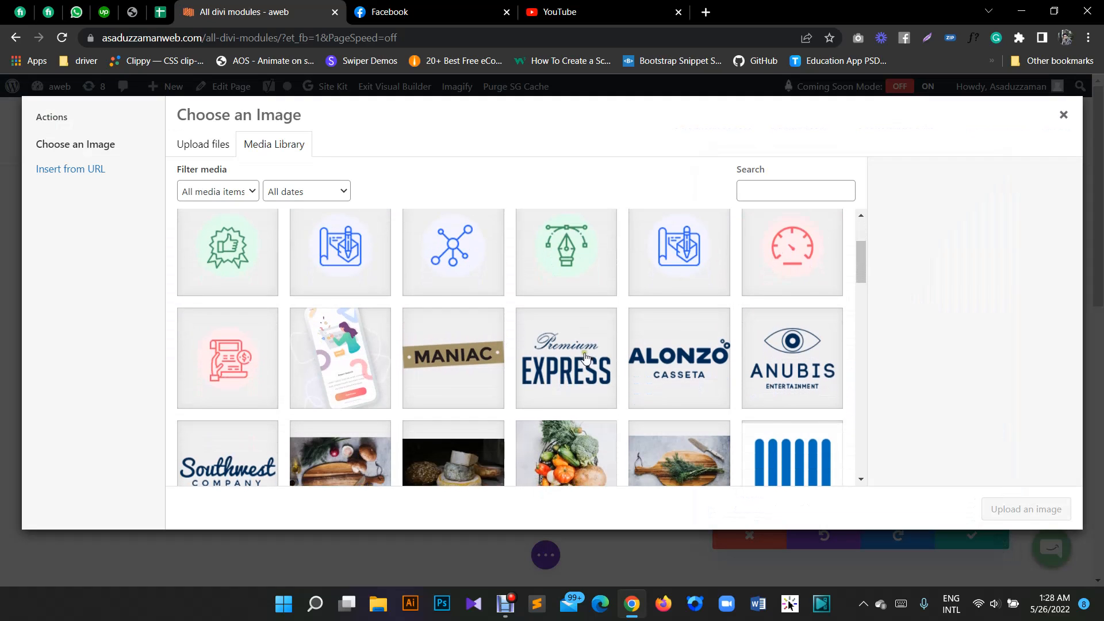
pyautogui.scroll(-2, 546, 350)
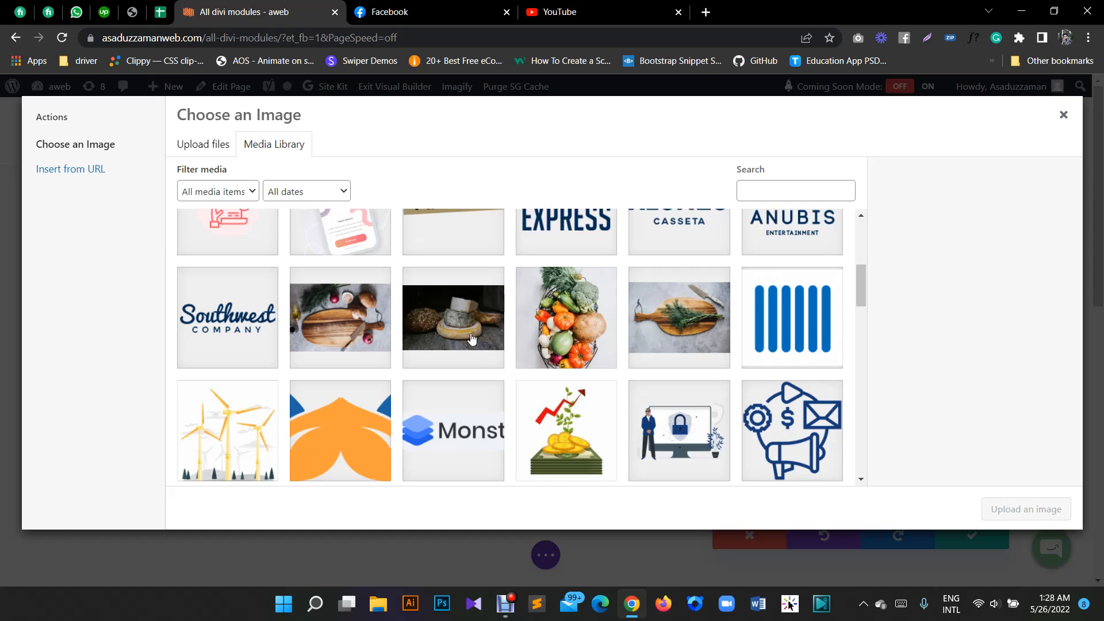
pyautogui.click(460, 333)
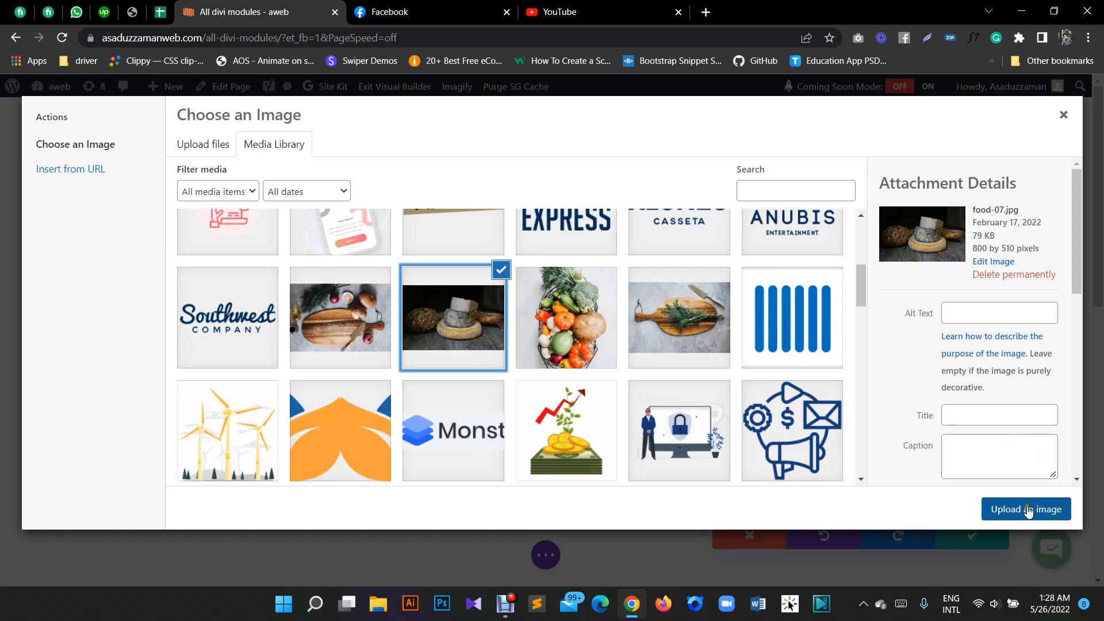
pyautogui.scroll(1, 500, 380)
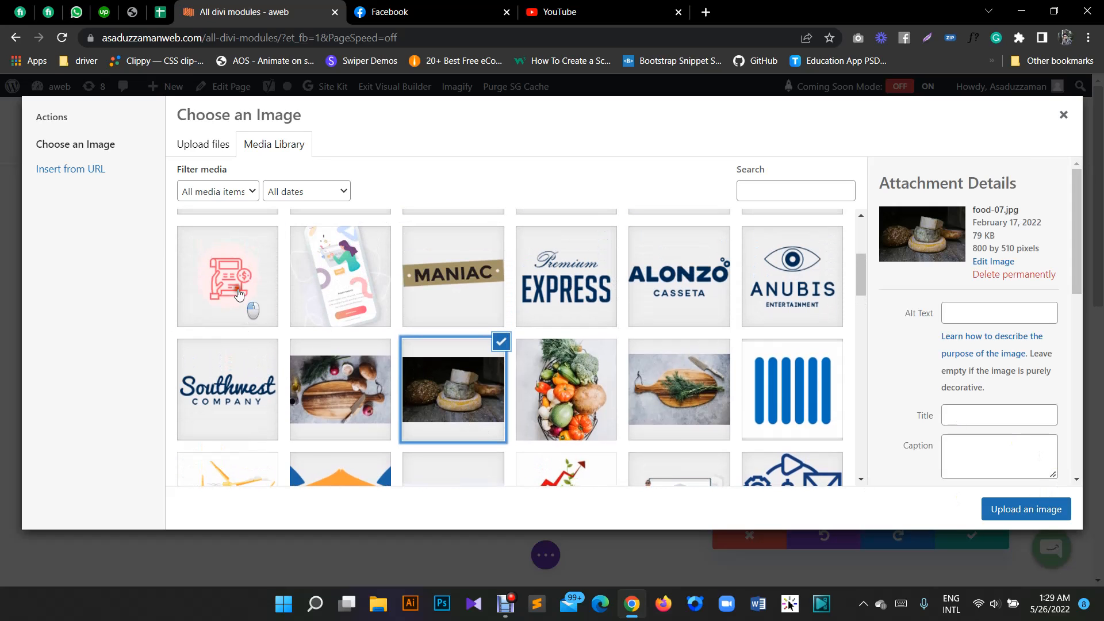
pyautogui.click(239, 294)
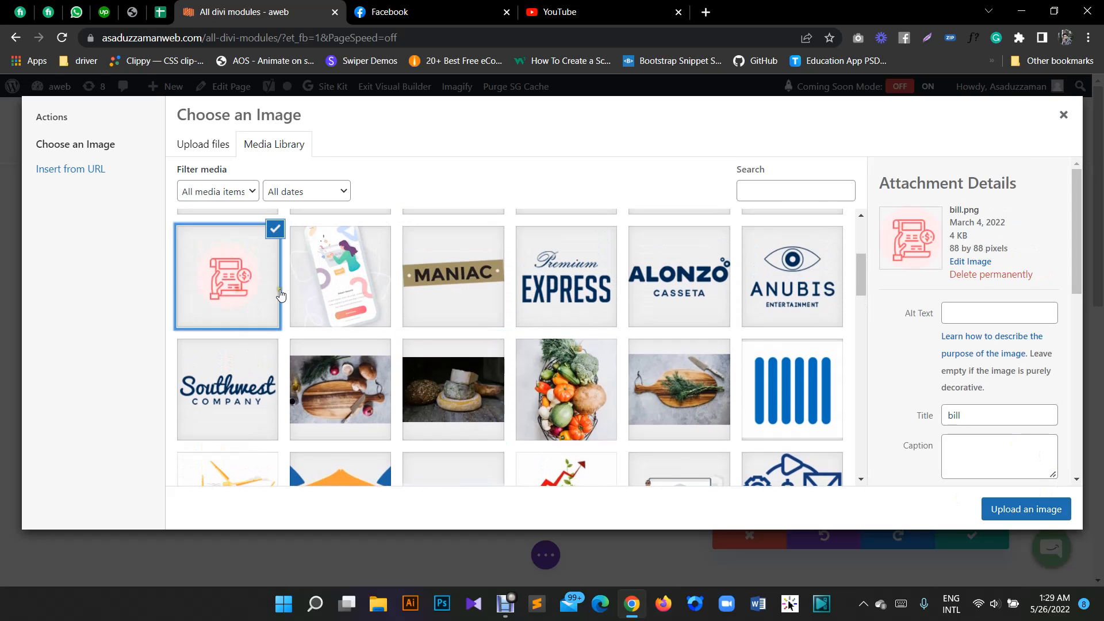
pyautogui.click(1018, 508)
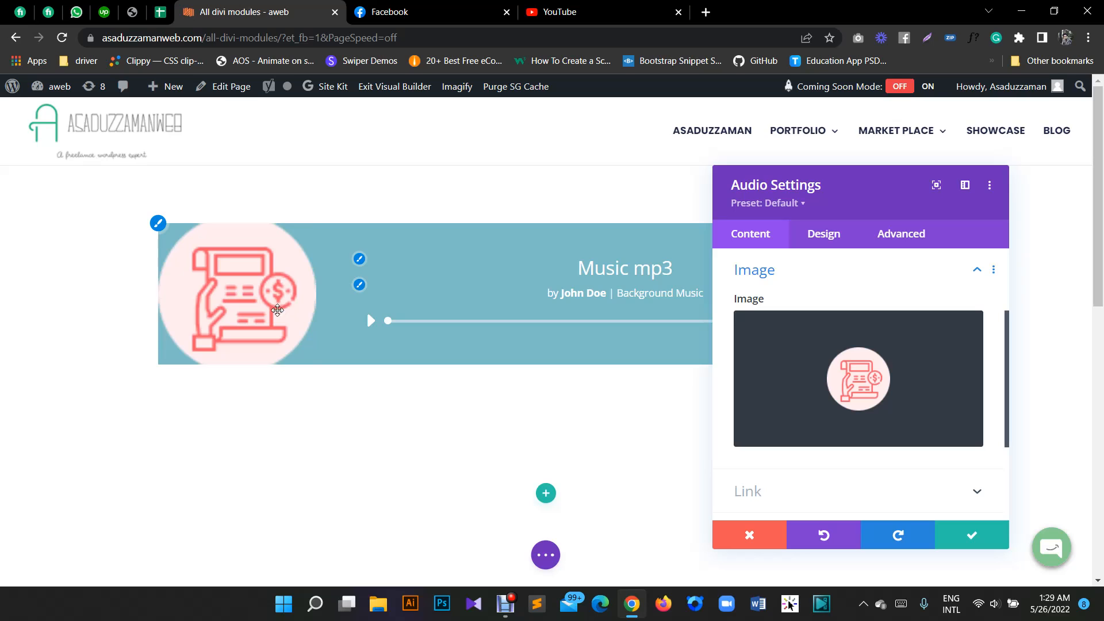
# - Try #2d2d2d and the dark purple swatch as the module's background, and settle on the saved colour #1d2645
pyautogui.scroll(-1, 888, 385)
pyautogui.scroll(-1, 873, 368)
pyautogui.scroll(4, 880, 363)
pyautogui.scroll(-3, 880, 364)
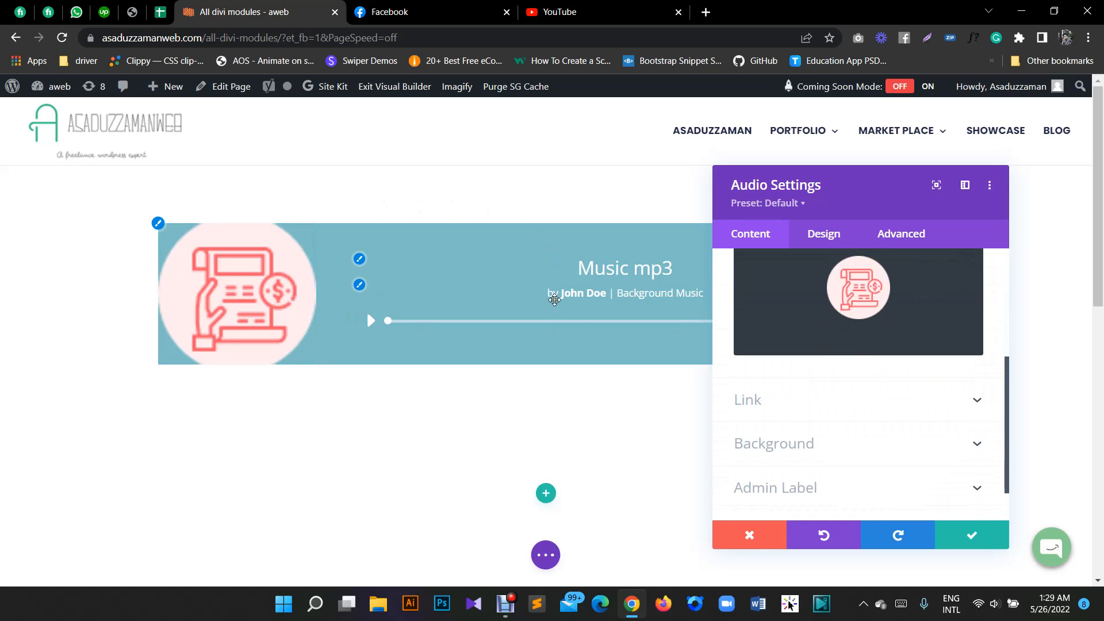
pyautogui.scroll(-1, 862, 368)
pyautogui.click(815, 392)
pyautogui.scroll(1, 815, 392)
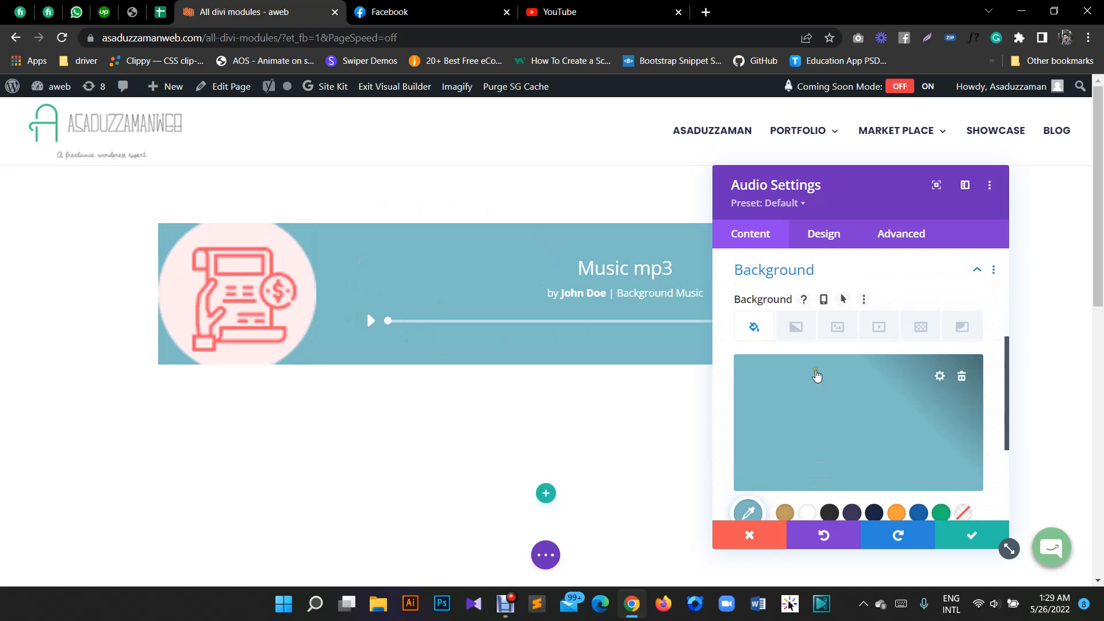
pyautogui.scroll(-1, 817, 374)
pyautogui.click(834, 443)
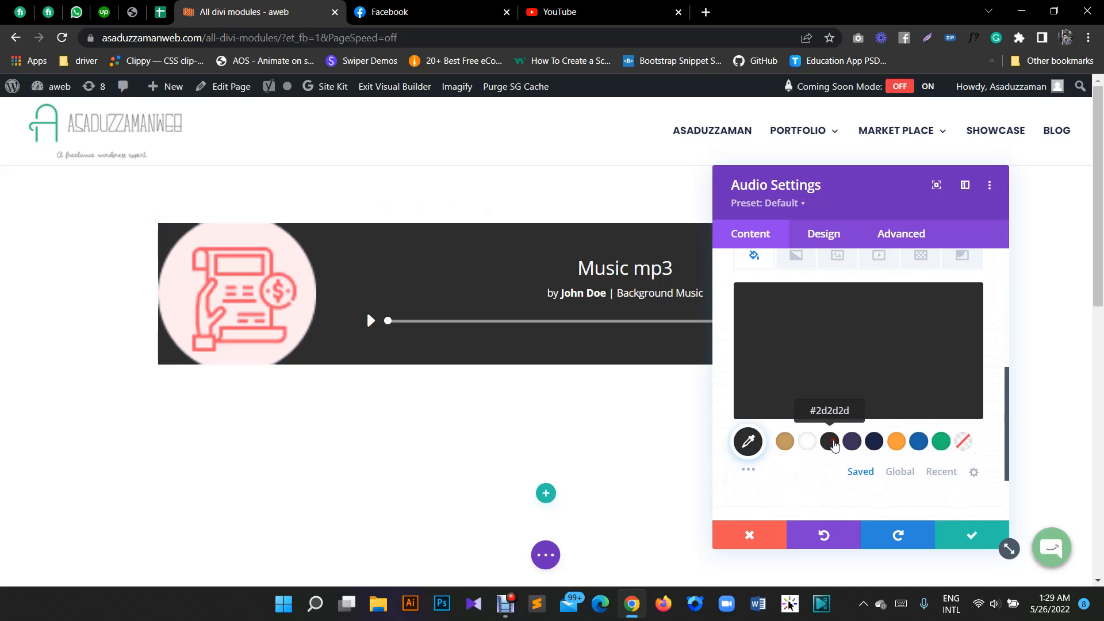
pyautogui.click(855, 442)
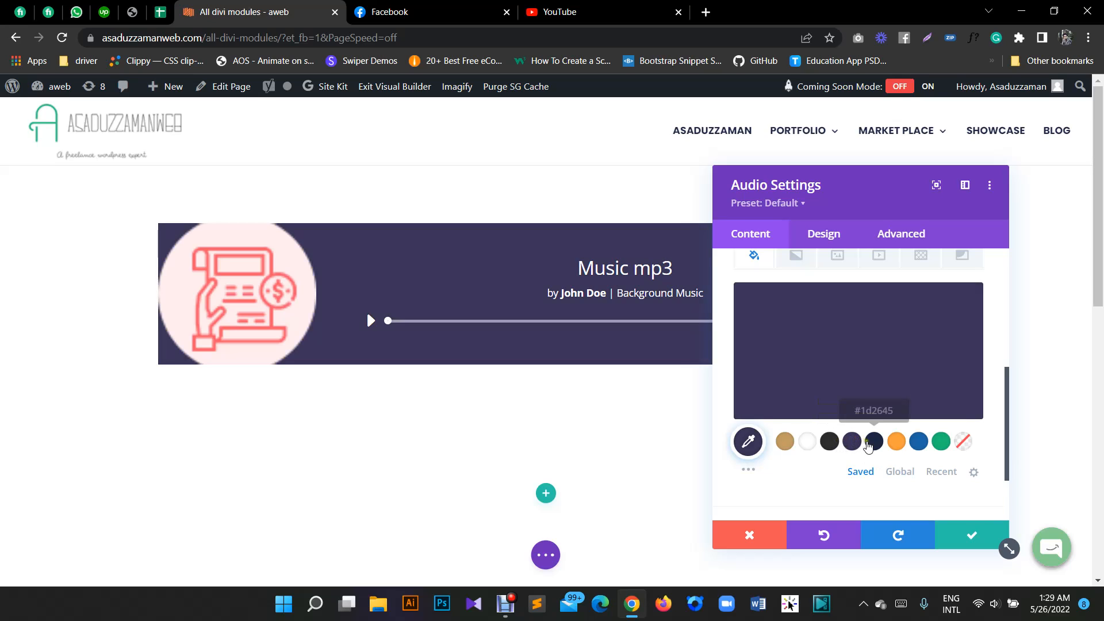
pyautogui.click(874, 442)
pyautogui.scroll(-3, 812, 353)
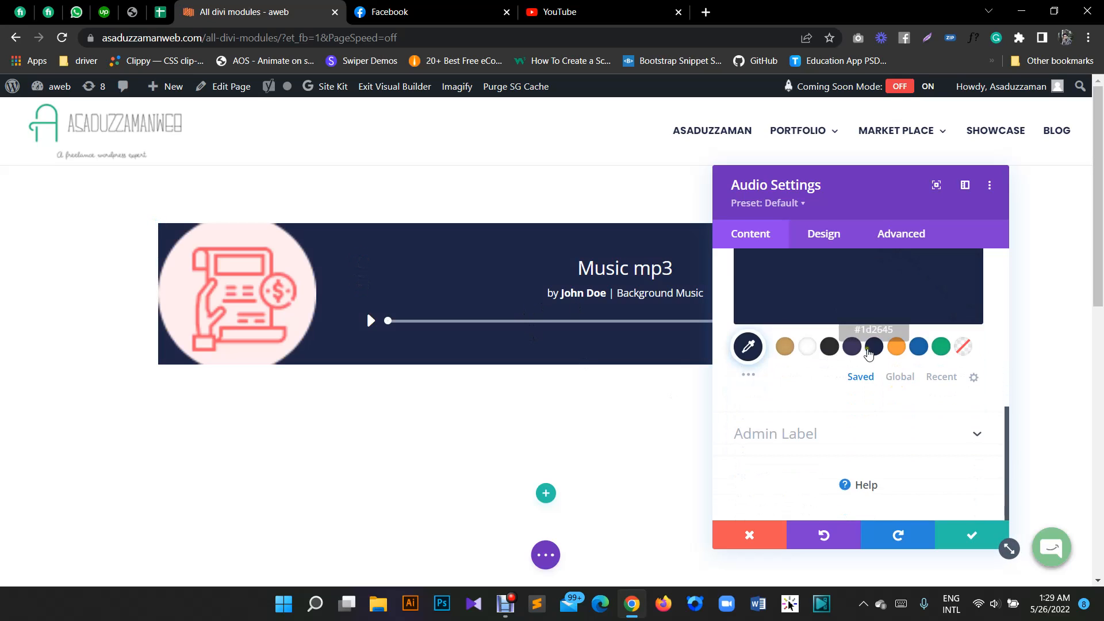
# - Examine the module's image design options, including rounded corners and border styles, and the remaining design sections
pyautogui.scroll(4, 863, 345)
pyautogui.click(823, 242)
pyautogui.scroll(-1, 779, 286)
pyautogui.scroll(1, 780, 287)
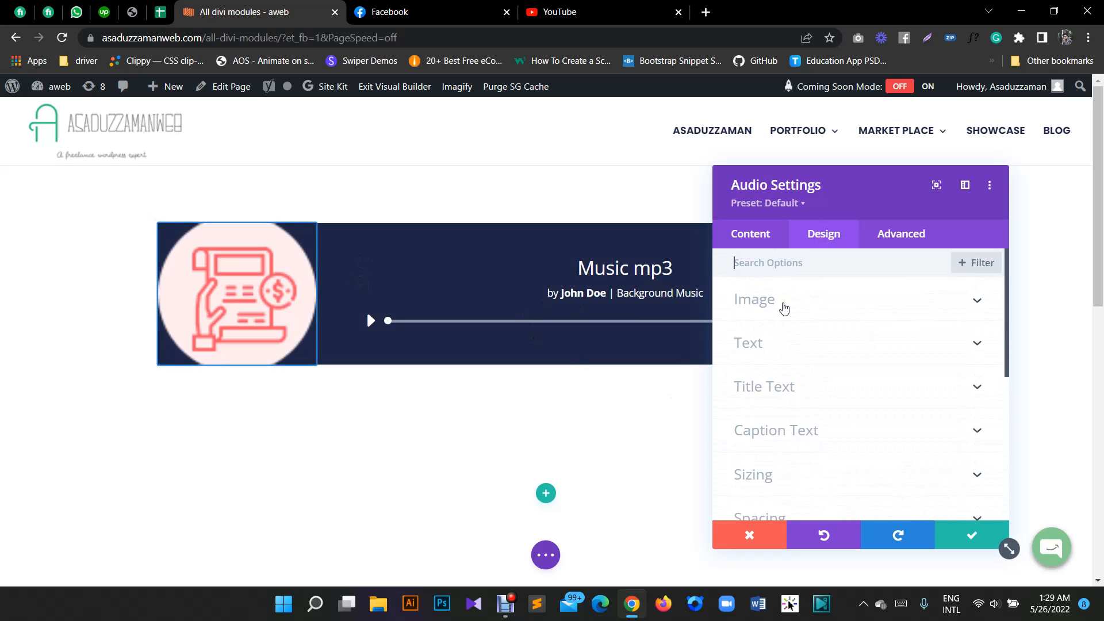
pyautogui.click(784, 306)
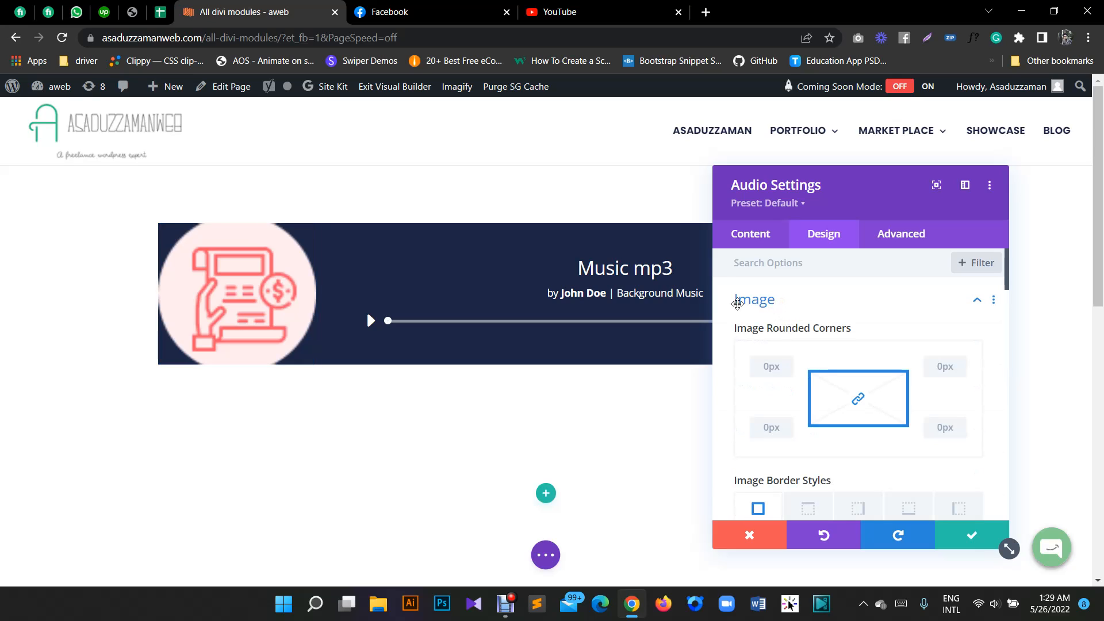
pyautogui.scroll(-1, 789, 314)
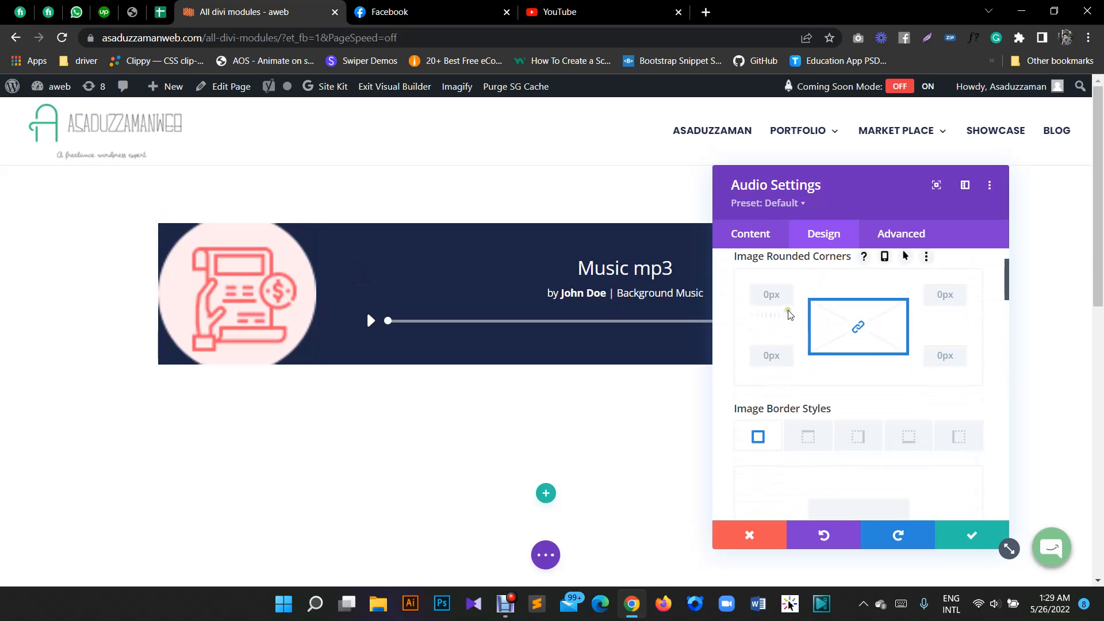
pyautogui.scroll(1, 845, 322)
pyautogui.scroll(-5, 851, 325)
pyautogui.scroll(-2, 835, 384)
pyautogui.scroll(6, 846, 350)
pyautogui.scroll(-3, 791, 329)
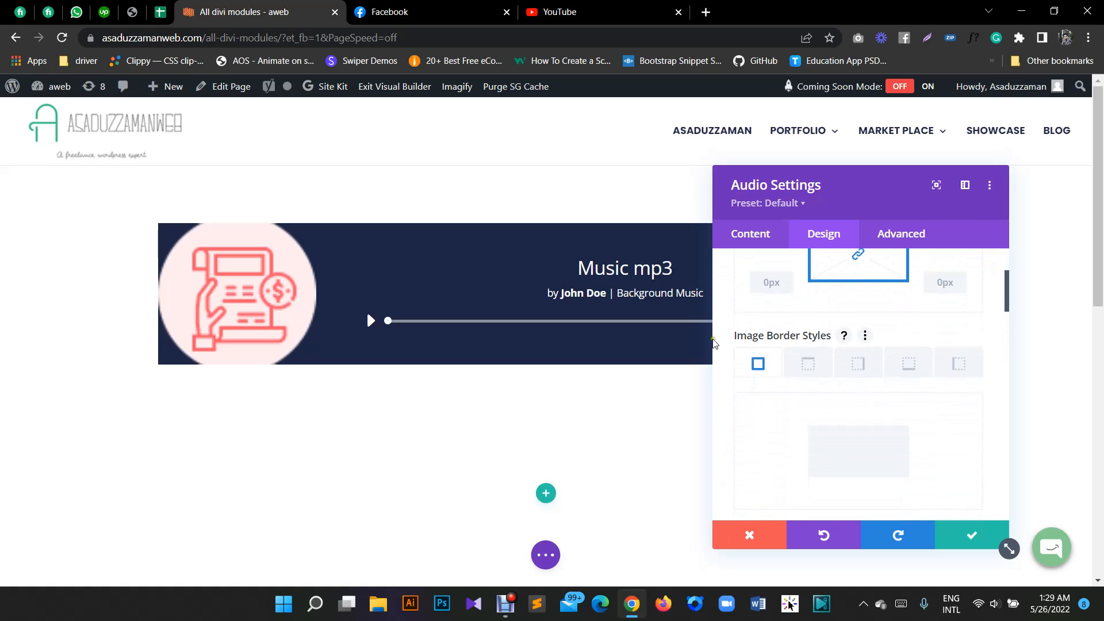
pyautogui.scroll(-3, 863, 377)
pyautogui.scroll(-9, 929, 401)
pyautogui.scroll(-10, 815, 350)
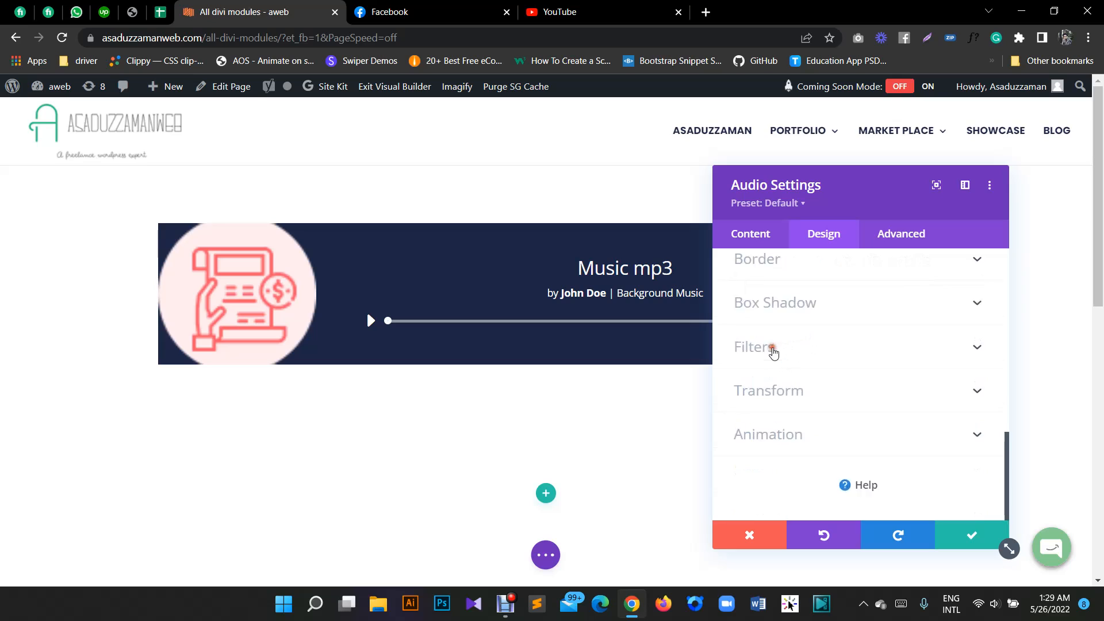
# - Try the centre, right and justified alignments for the module's text, and set the text alignment to left
pyautogui.scroll(10, 782, 345)
pyautogui.click(766, 325)
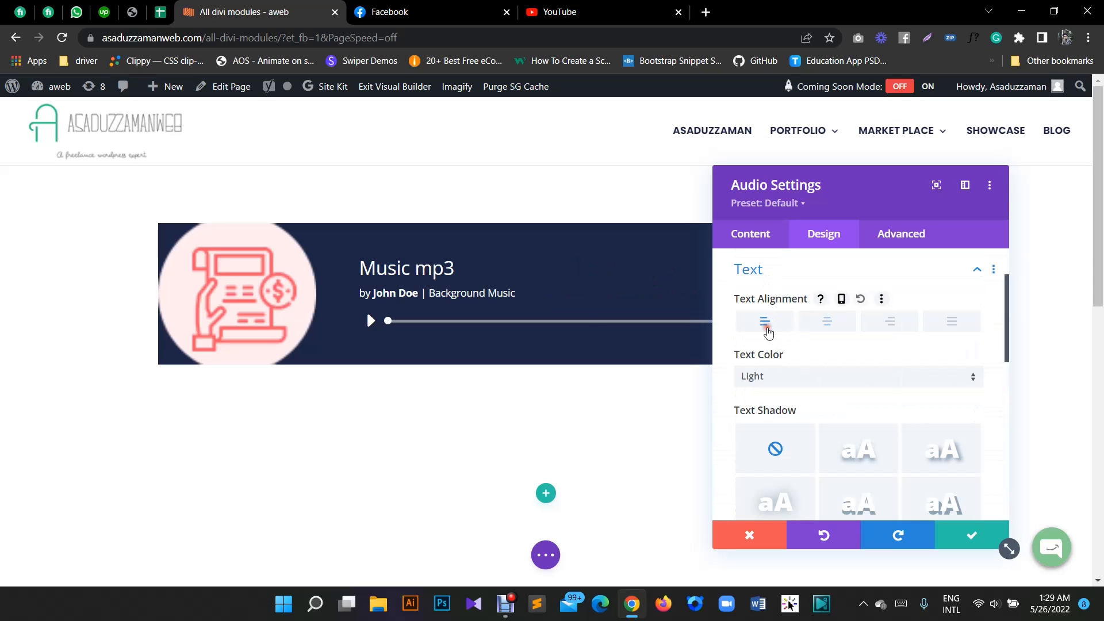
pyautogui.click(832, 319)
pyautogui.click(901, 322)
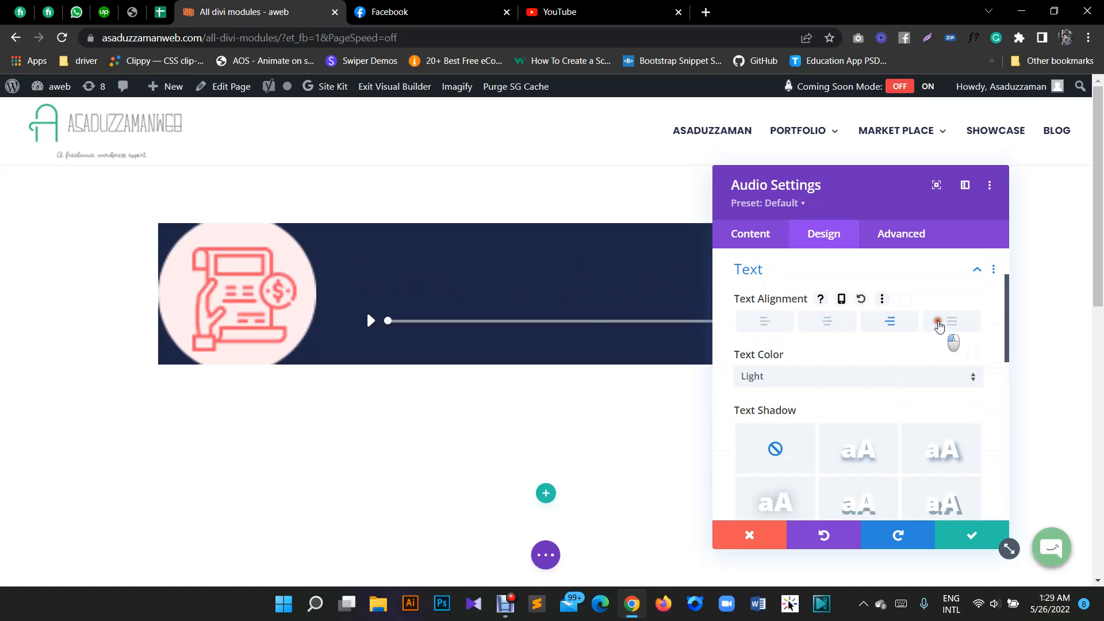
pyautogui.click(949, 323)
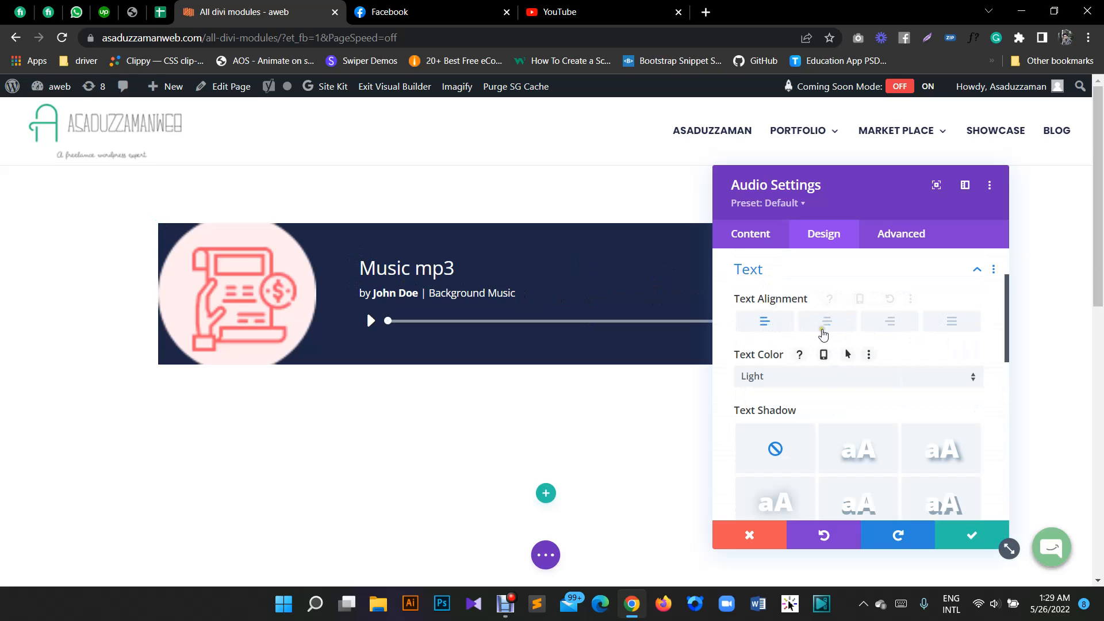
pyautogui.click(771, 273)
# - Set the font of the audio module's title text to Poppins
pyautogui.click(771, 307)
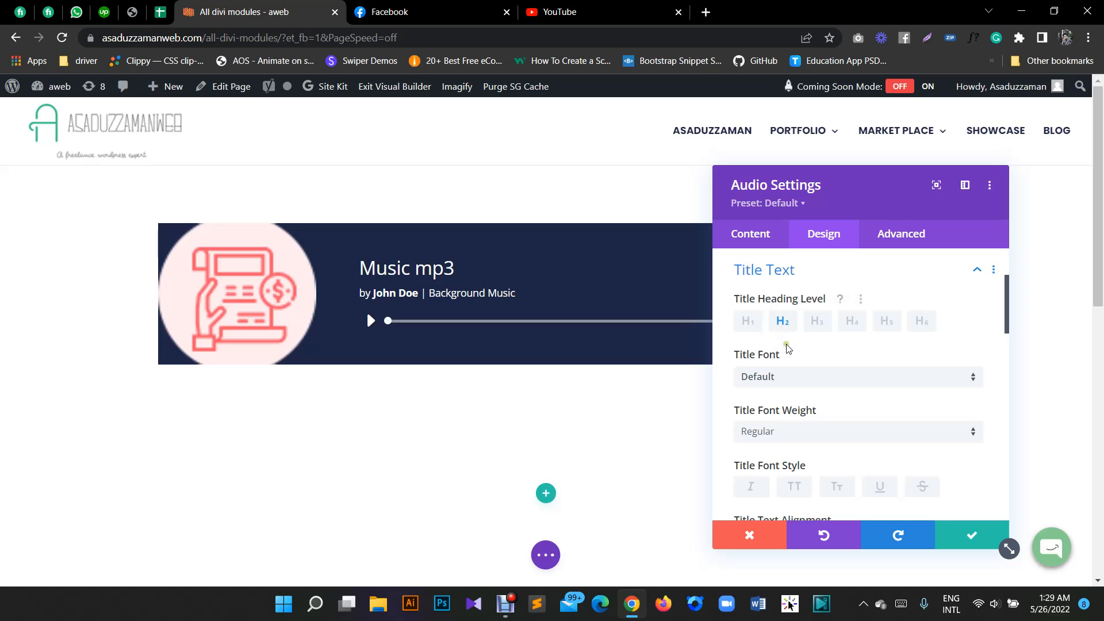
pyautogui.click(778, 377)
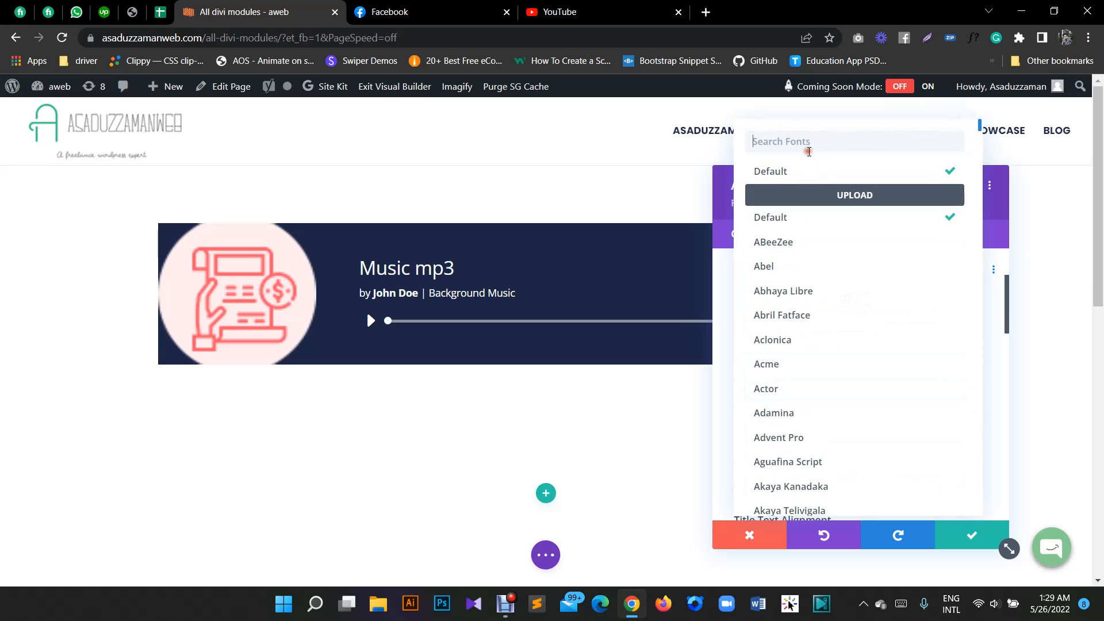
pyautogui.write('popp')
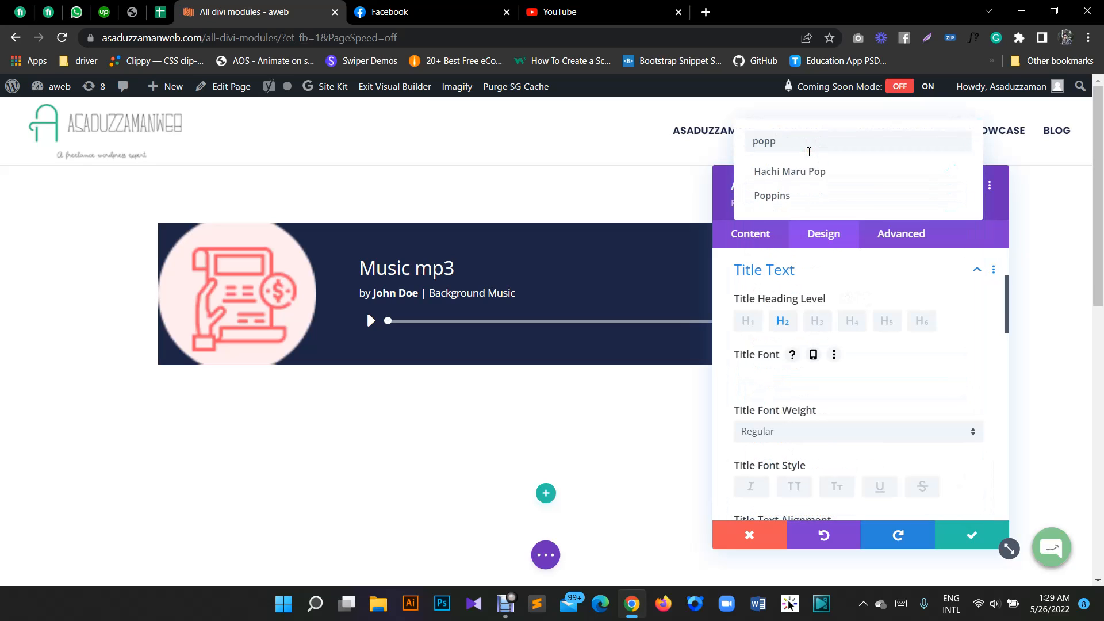
pyautogui.click(792, 172)
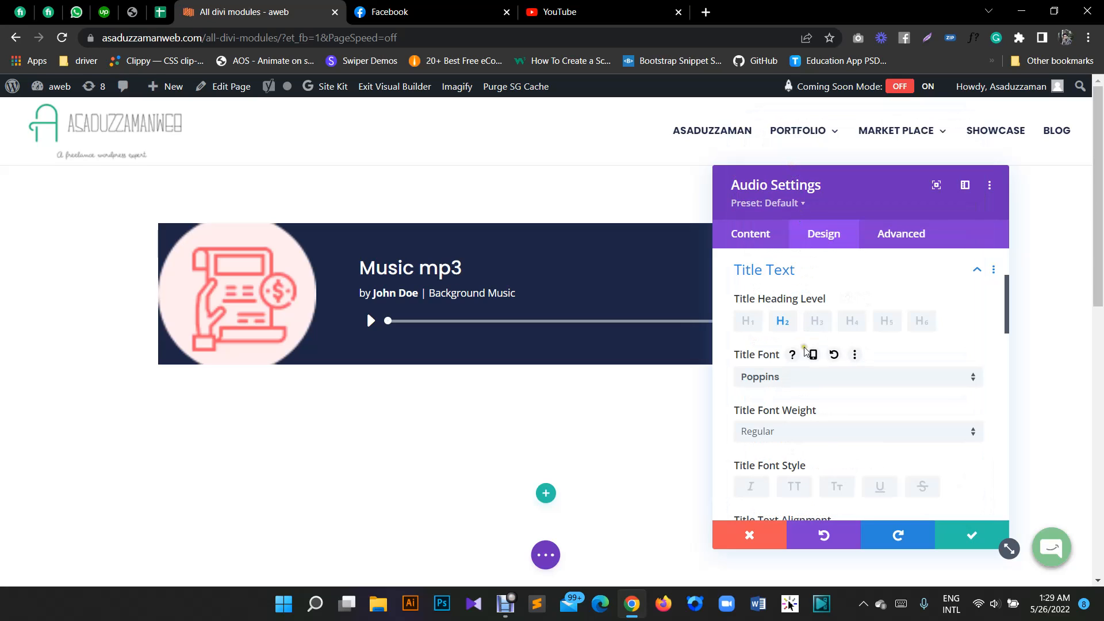
# - Try the Bold weight on the title text, and settle on Semi Bold
pyautogui.click(778, 435)
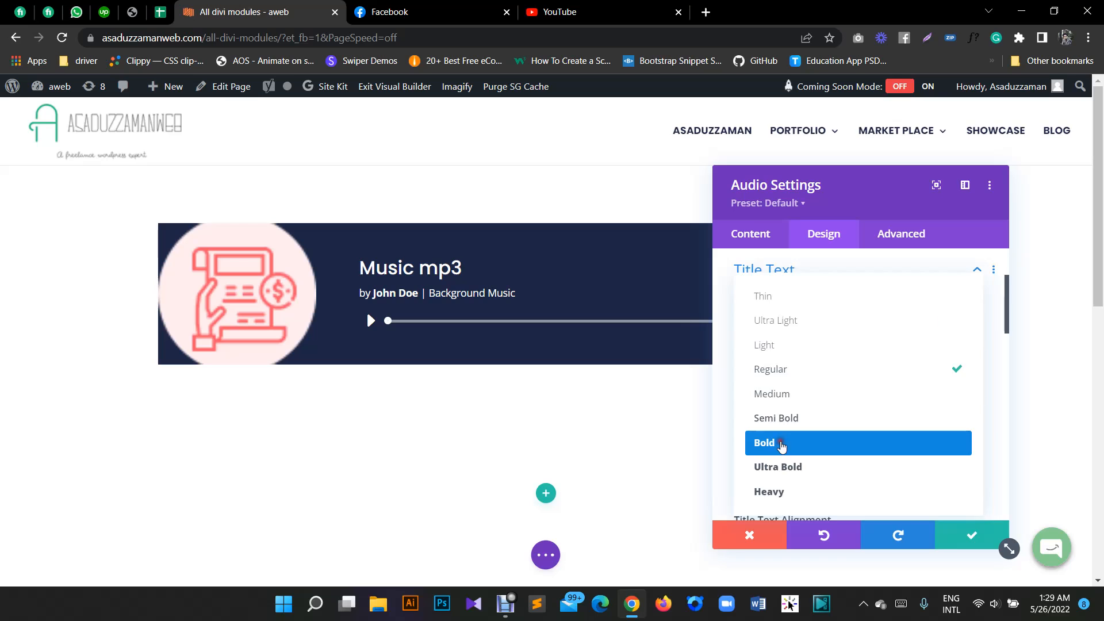
pyautogui.click(781, 443)
pyautogui.scroll(-2, 816, 391)
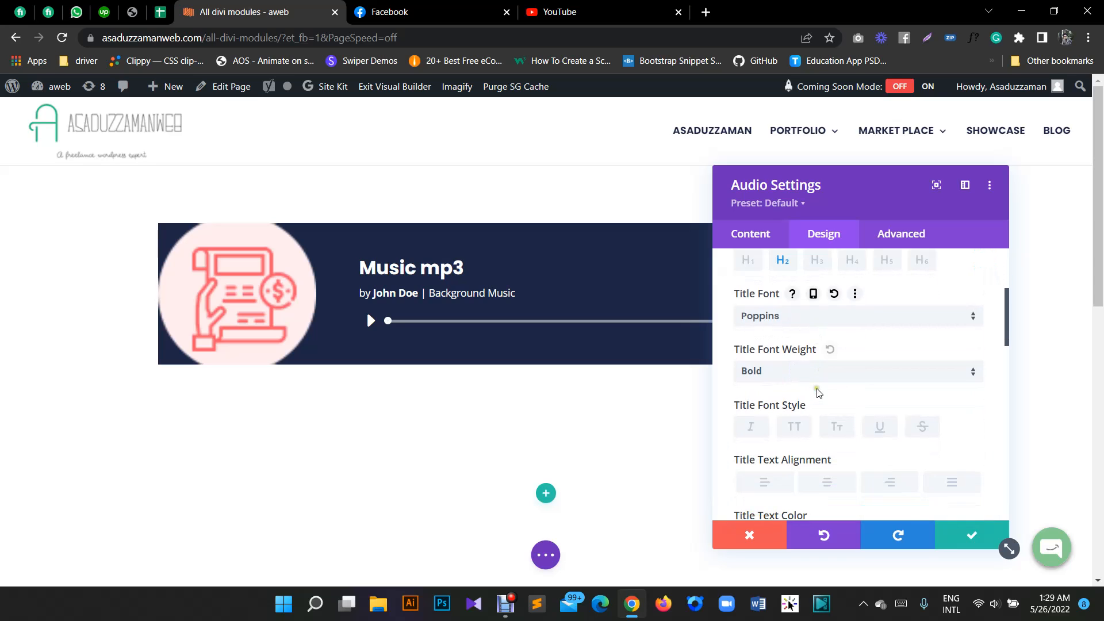
pyautogui.click(762, 360)
pyautogui.click(788, 417)
# - Align the title text left and set its colour to the saved white
pyautogui.scroll(-2, 840, 373)
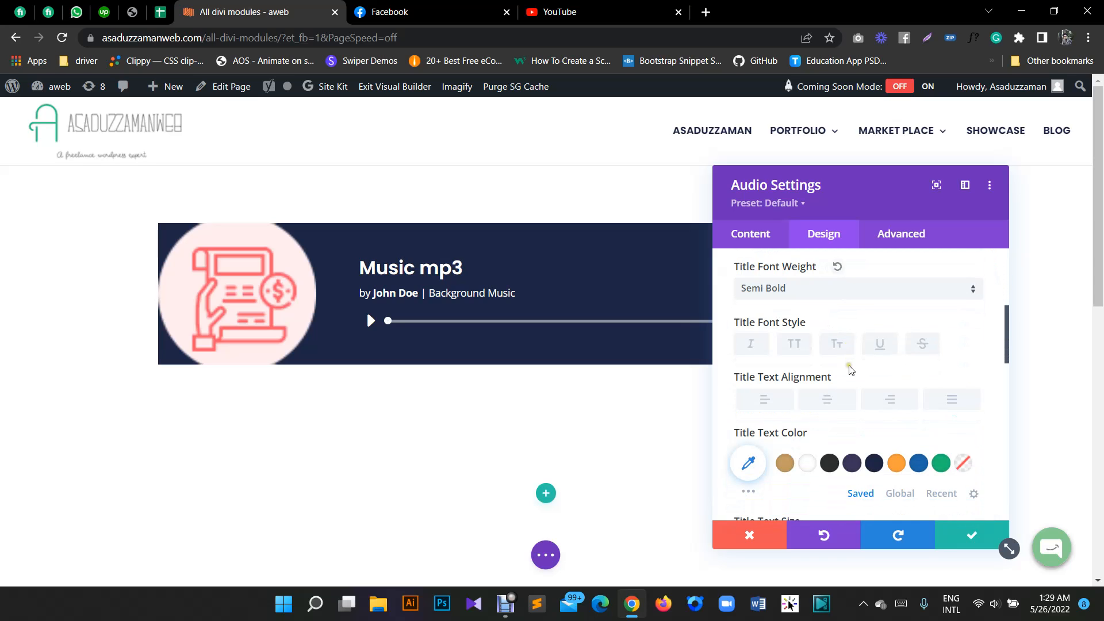
pyautogui.click(808, 463)
pyautogui.scroll(-2, 898, 393)
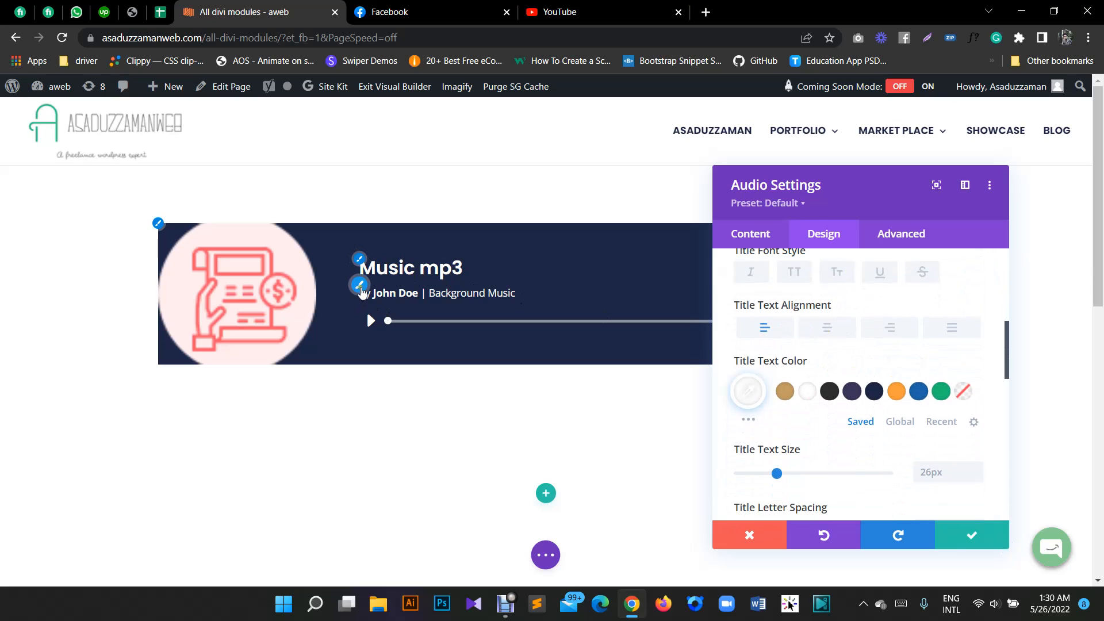
# - Set the caption text to the Poppins font with the Light weight
pyautogui.click(355, 293)
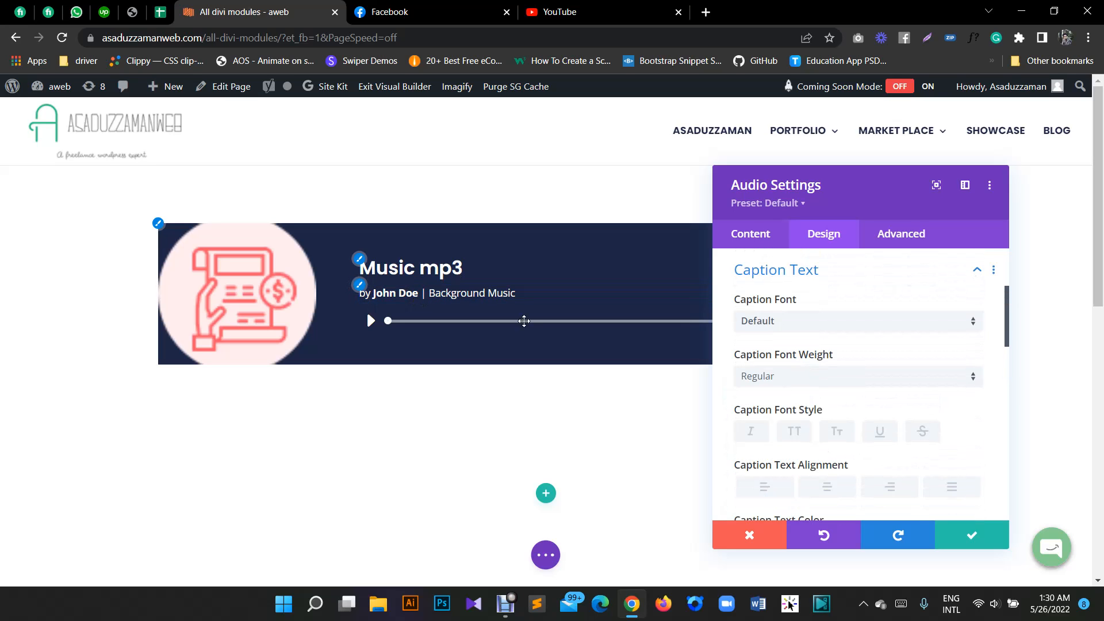
pyautogui.click(774, 325)
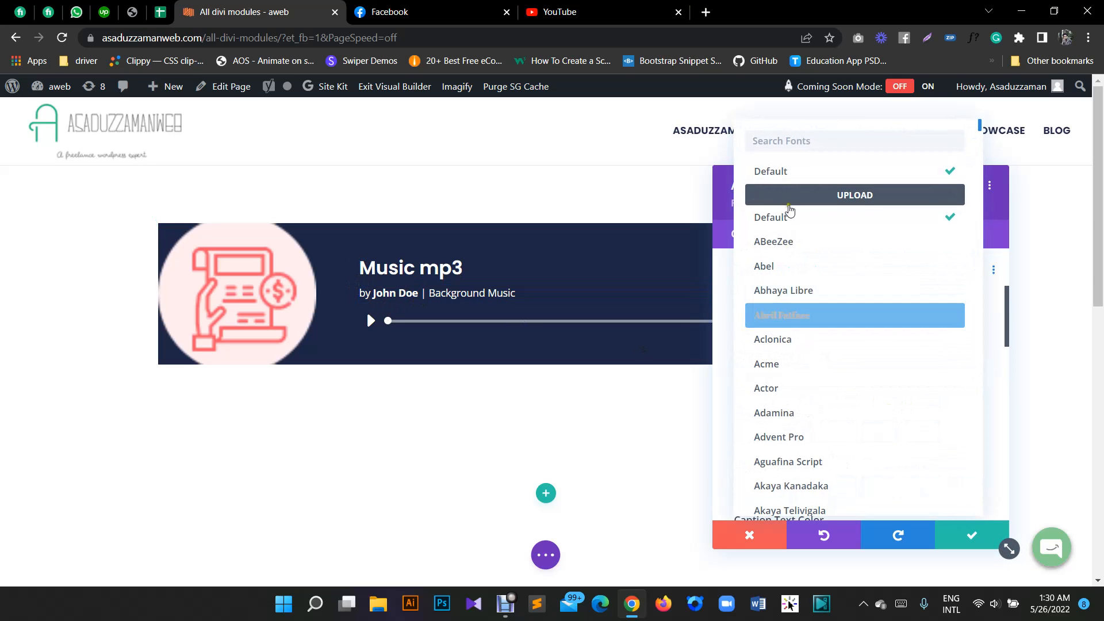
pyautogui.write('p')
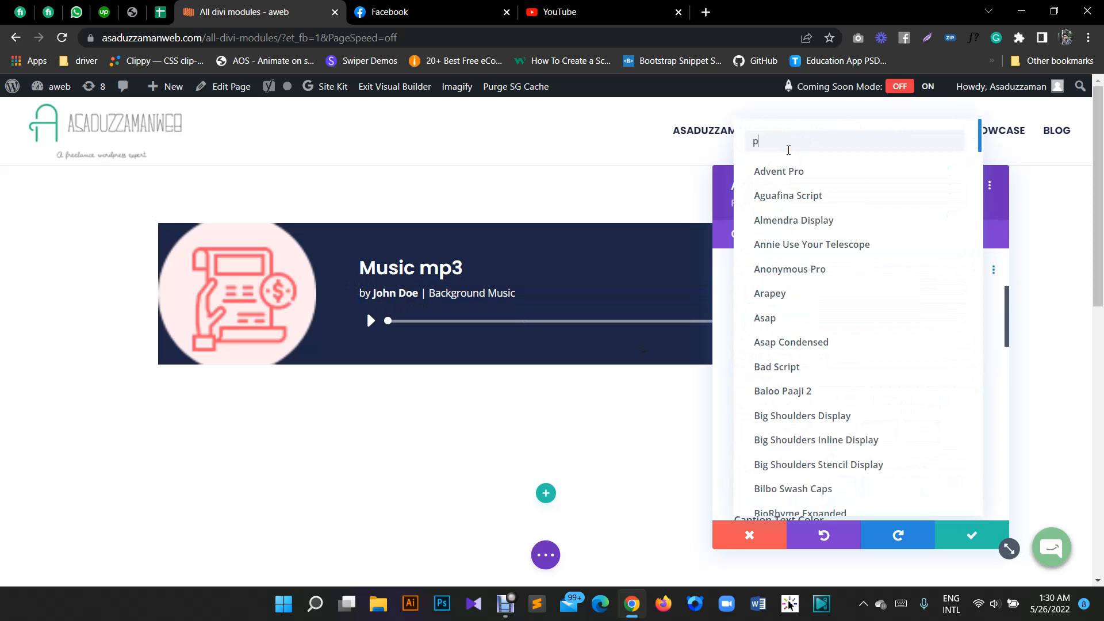
pyautogui.write('oppi')
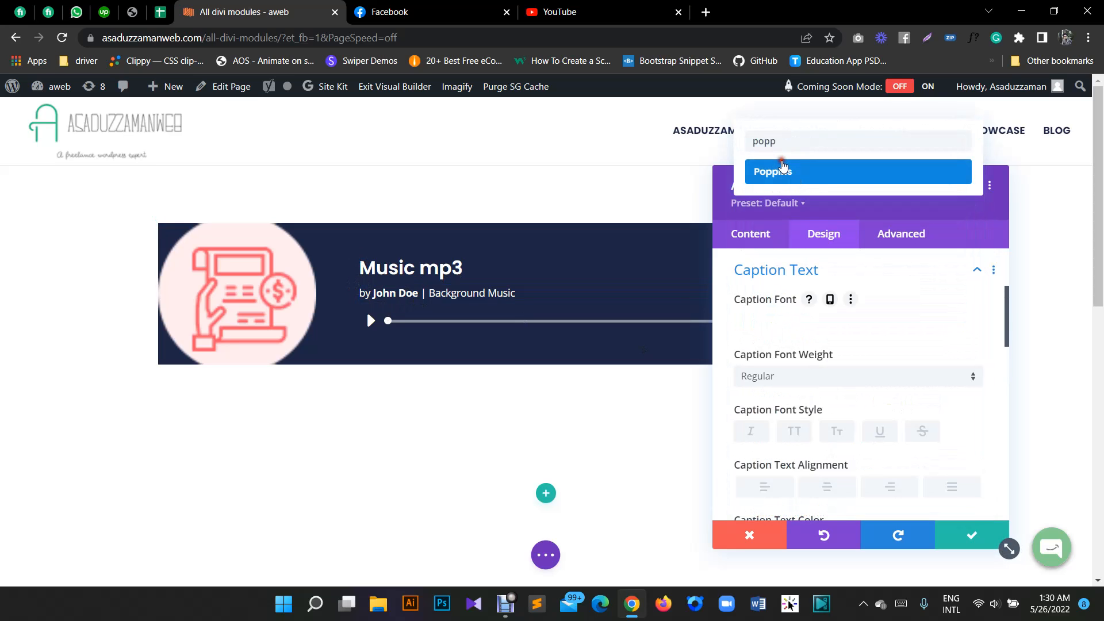
pyautogui.click(790, 172)
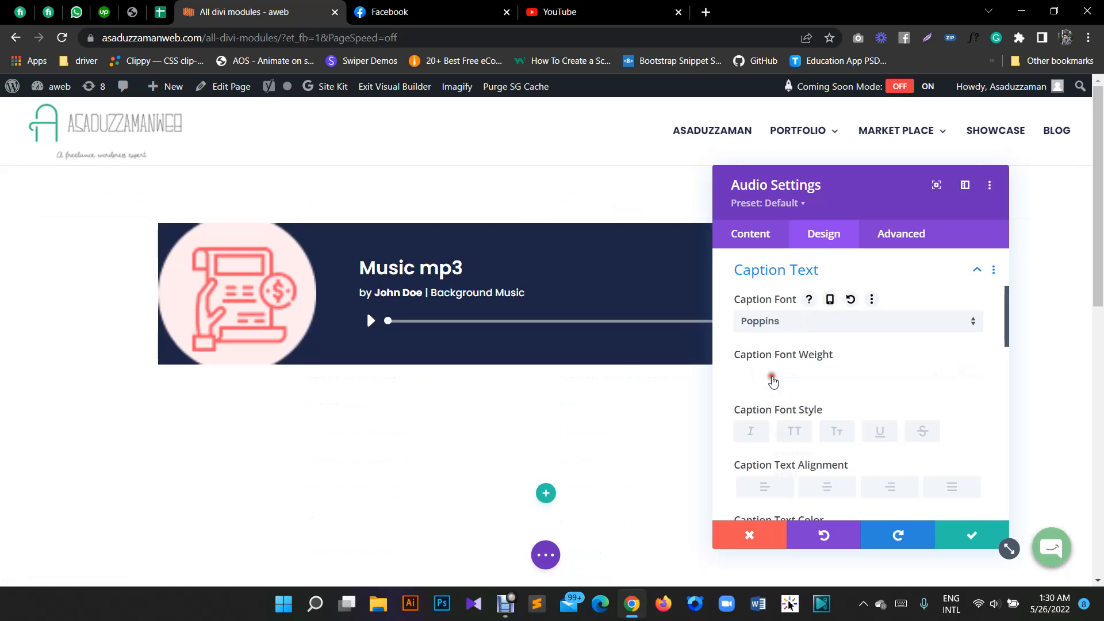
pyautogui.click(774, 378)
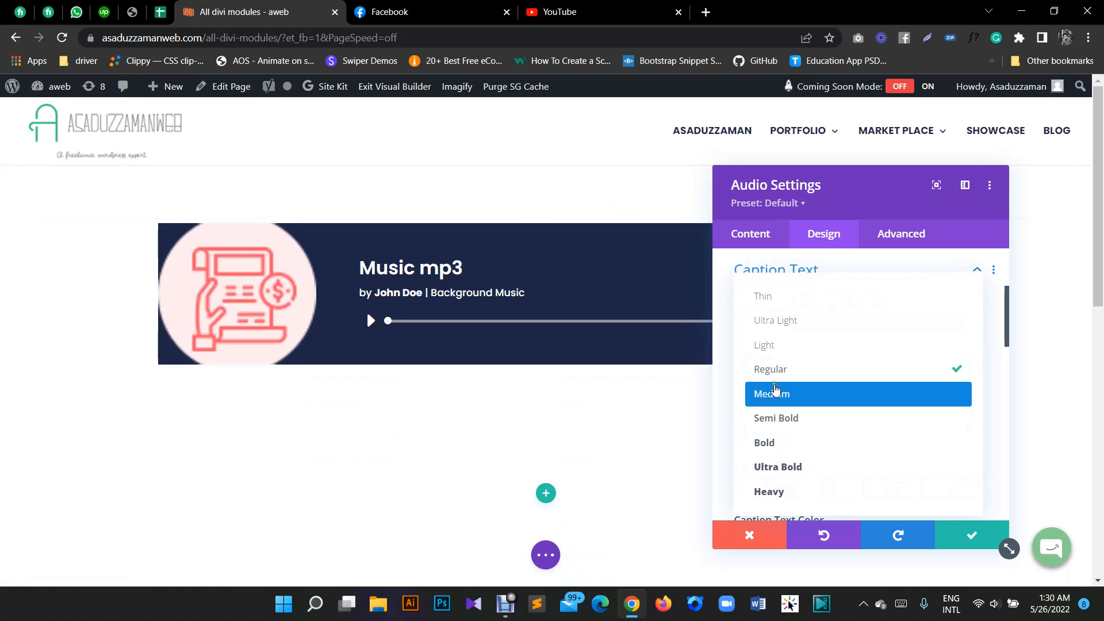
pyautogui.click(779, 350)
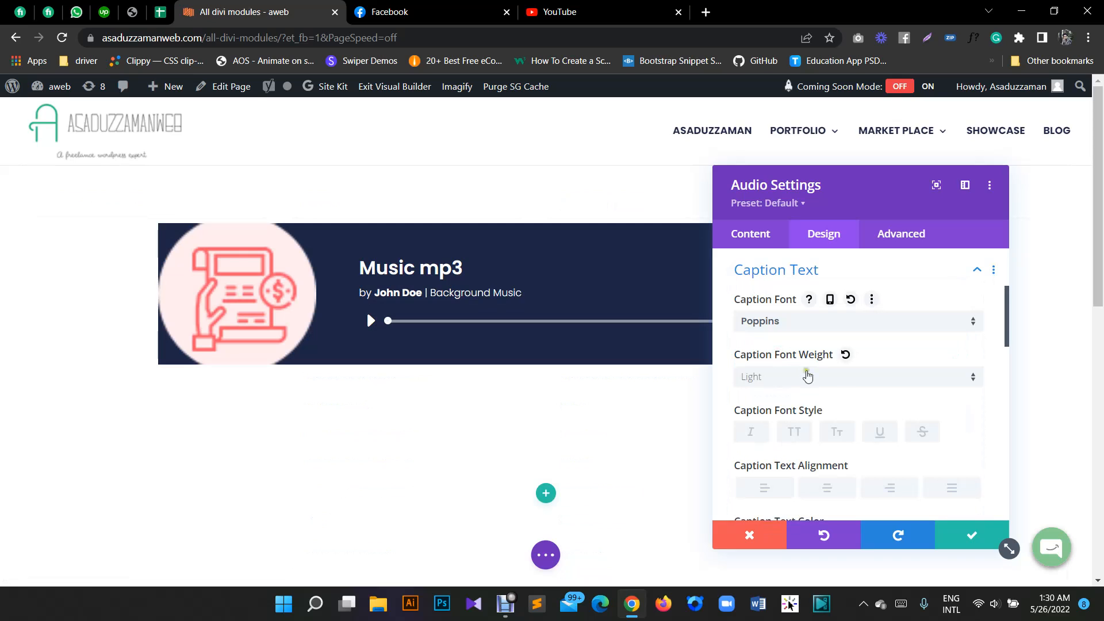
# - Set the caption text colour to the saved golden-brown swatch
pyautogui.scroll(2, 817, 375)
pyautogui.scroll(-4, 830, 378)
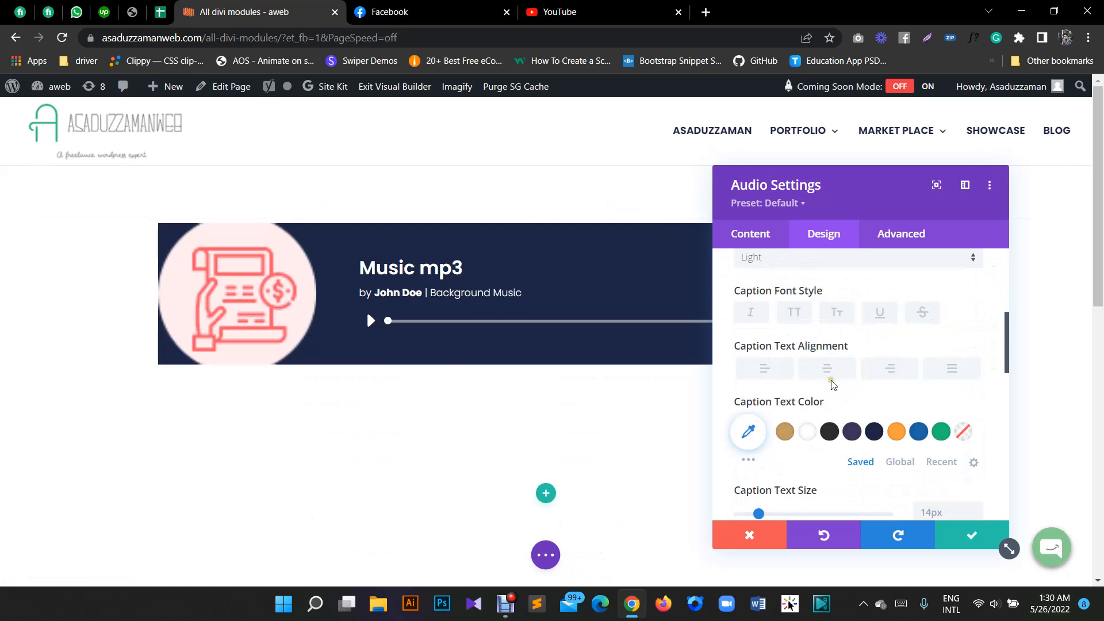
pyautogui.click(785, 432)
pyautogui.scroll(-2, 865, 389)
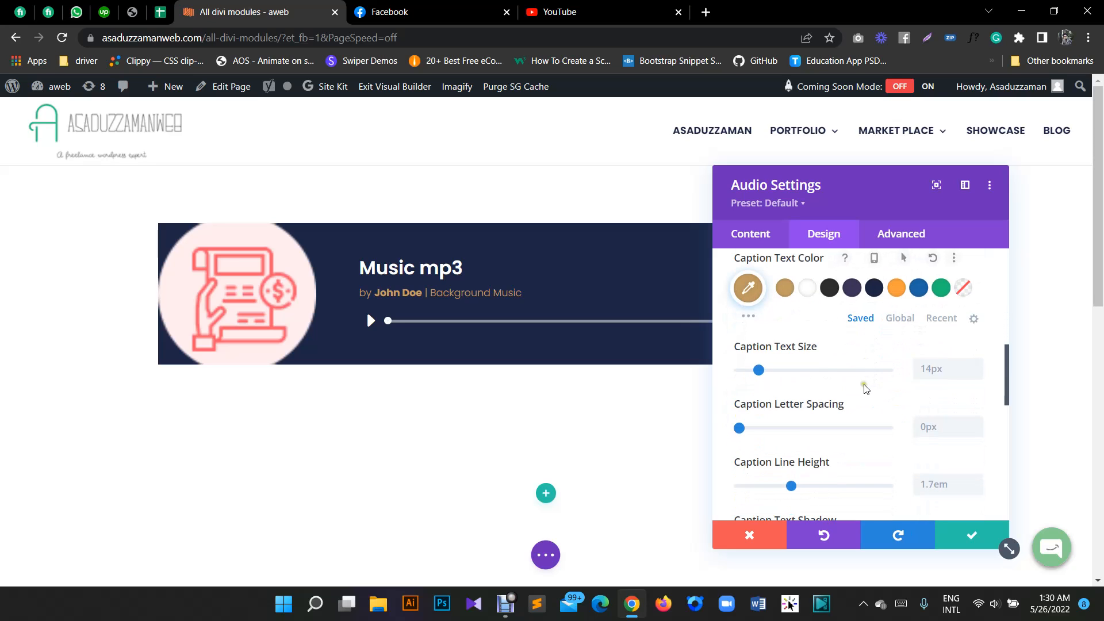
# - Examine the remaining caption text options, and review the other design sections from Sizing to Animation
pyautogui.scroll(-1, 874, 402)
pyautogui.scroll(7, 882, 397)
pyautogui.scroll(-2, 823, 419)
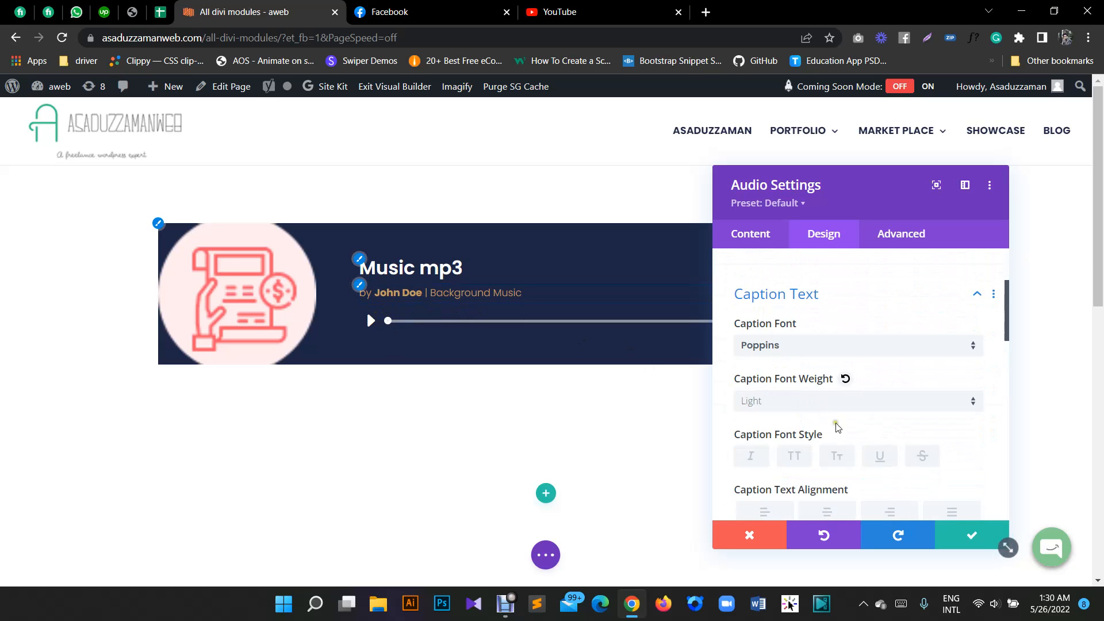
pyautogui.scroll(-8, 840, 420)
pyautogui.scroll(3, 845, 418)
pyautogui.scroll(6, 844, 418)
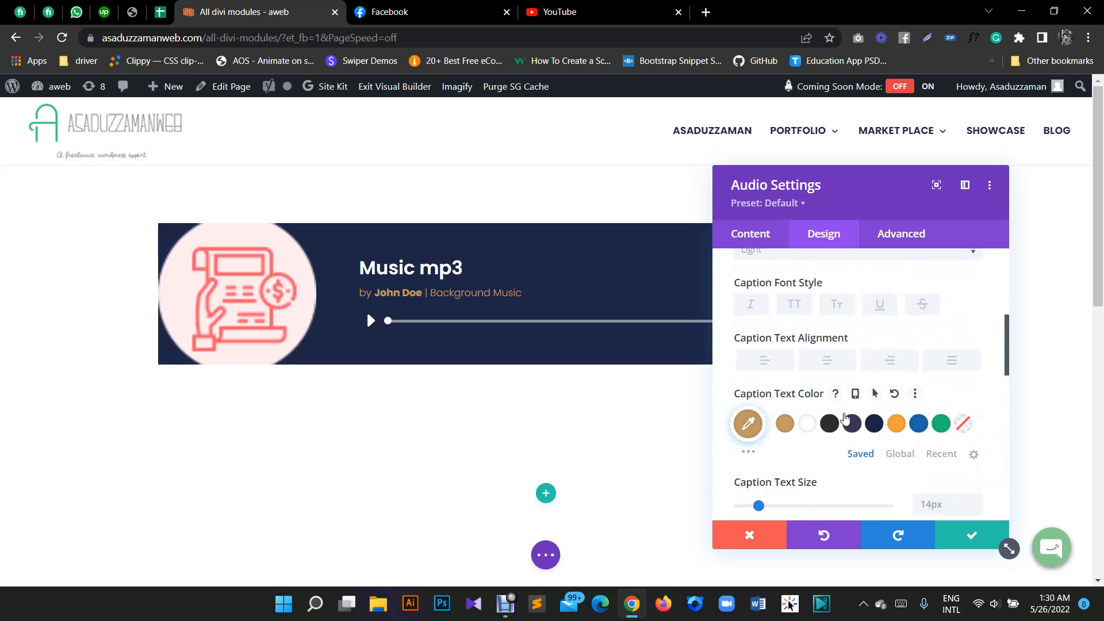
pyautogui.click(777, 439)
pyautogui.scroll(-4, 805, 414)
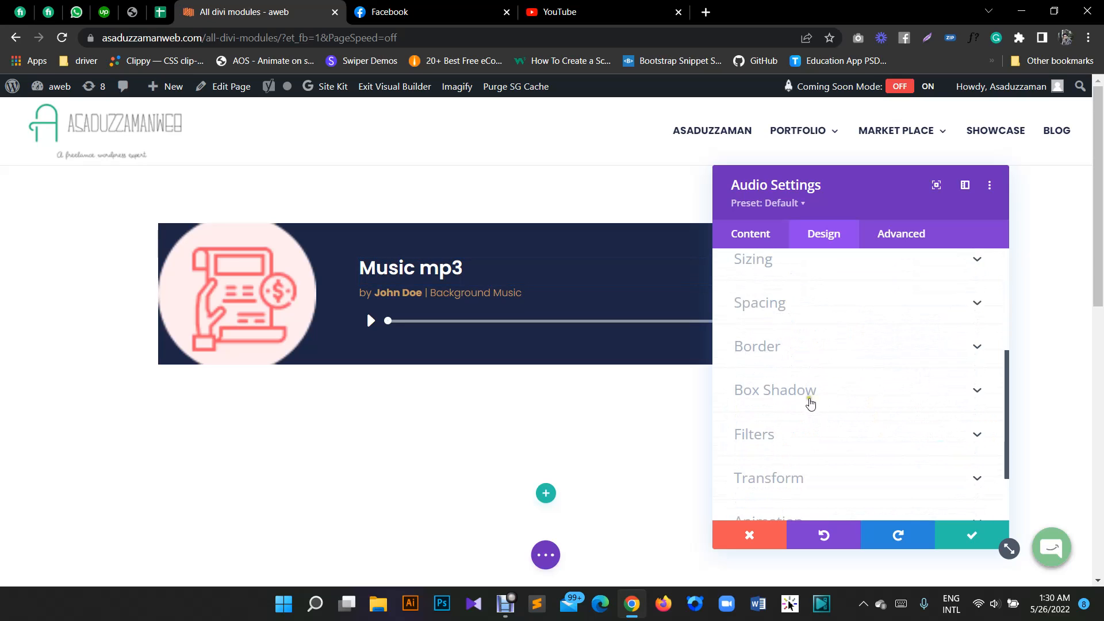
pyautogui.scroll(-2, 759, 357)
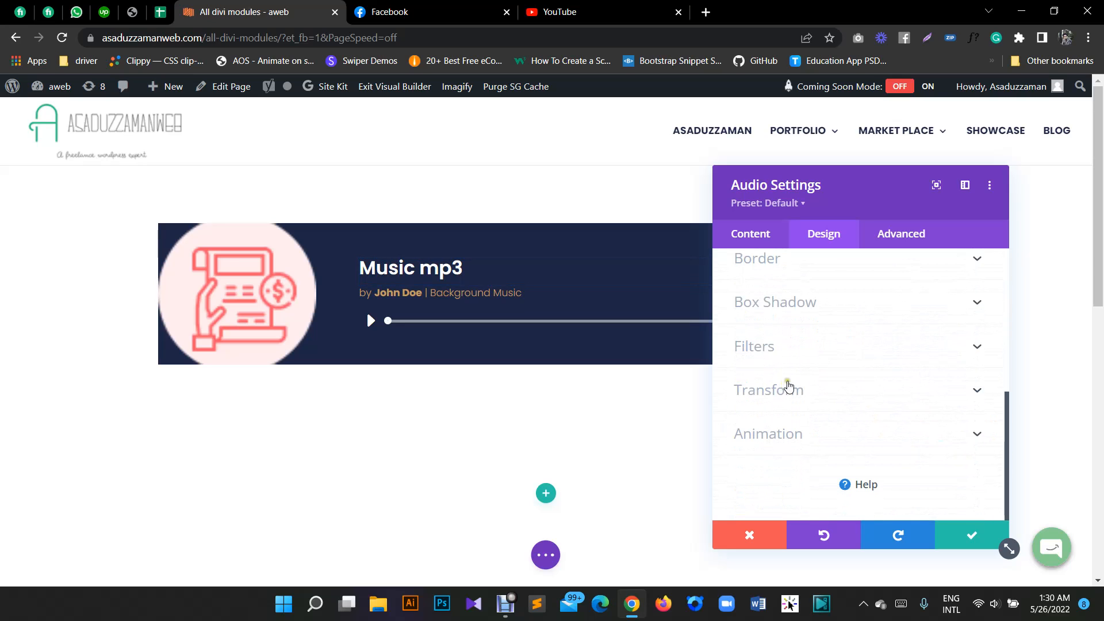
pyautogui.scroll(4, 790, 313)
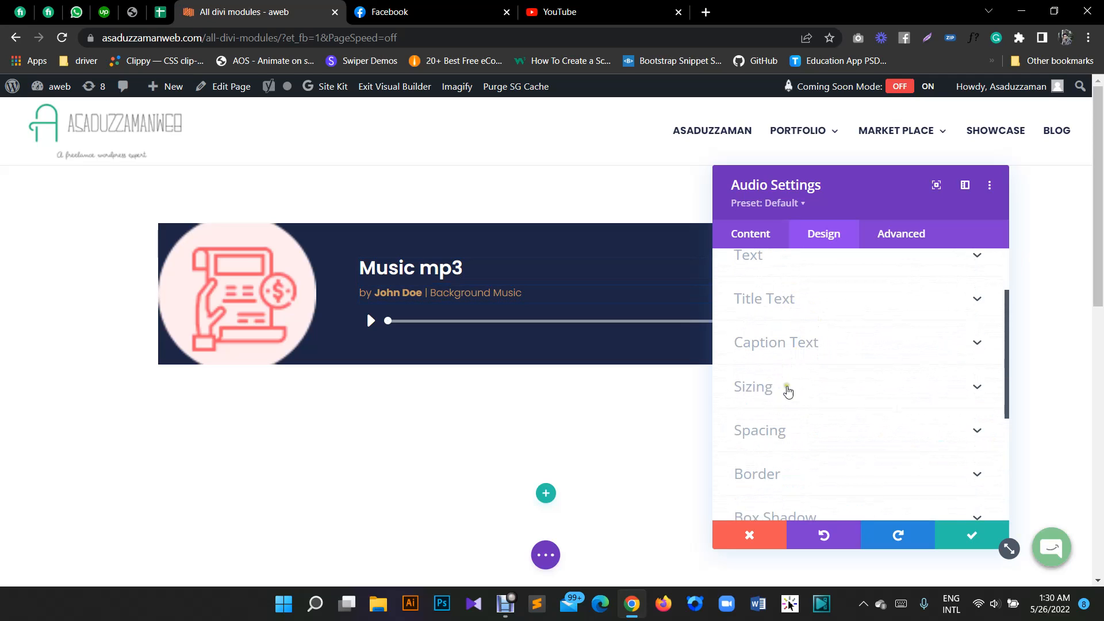
# - Try linked top and bottom padding of 20px, 100px, 29px, 25px and 59px on the audio module
pyautogui.click(784, 432)
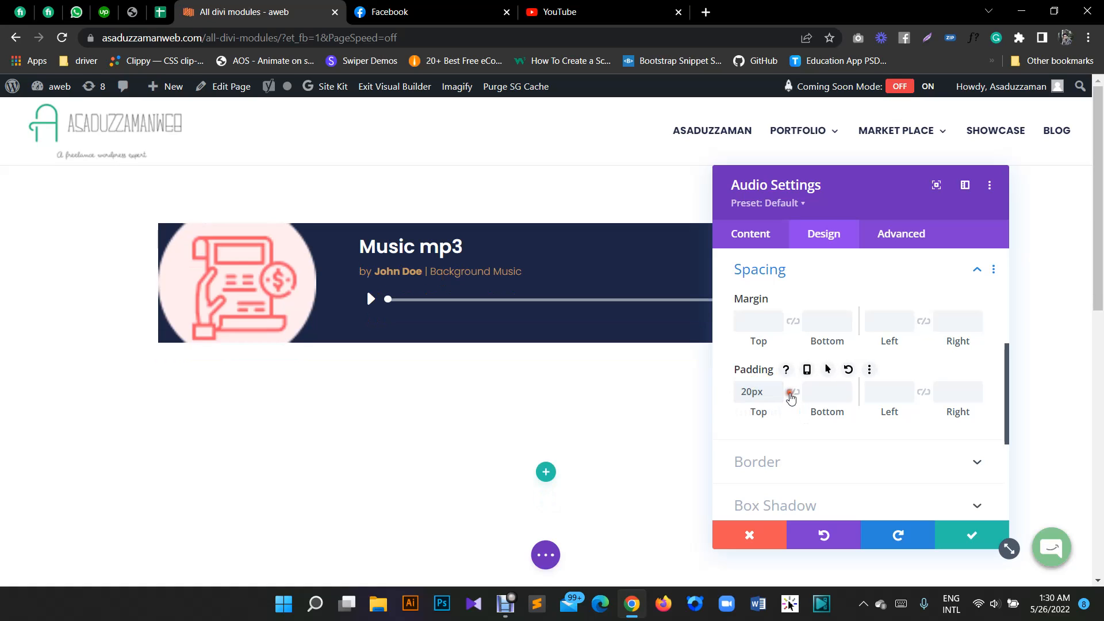
pyautogui.click(792, 392)
pyautogui.doubleClick(743, 394)
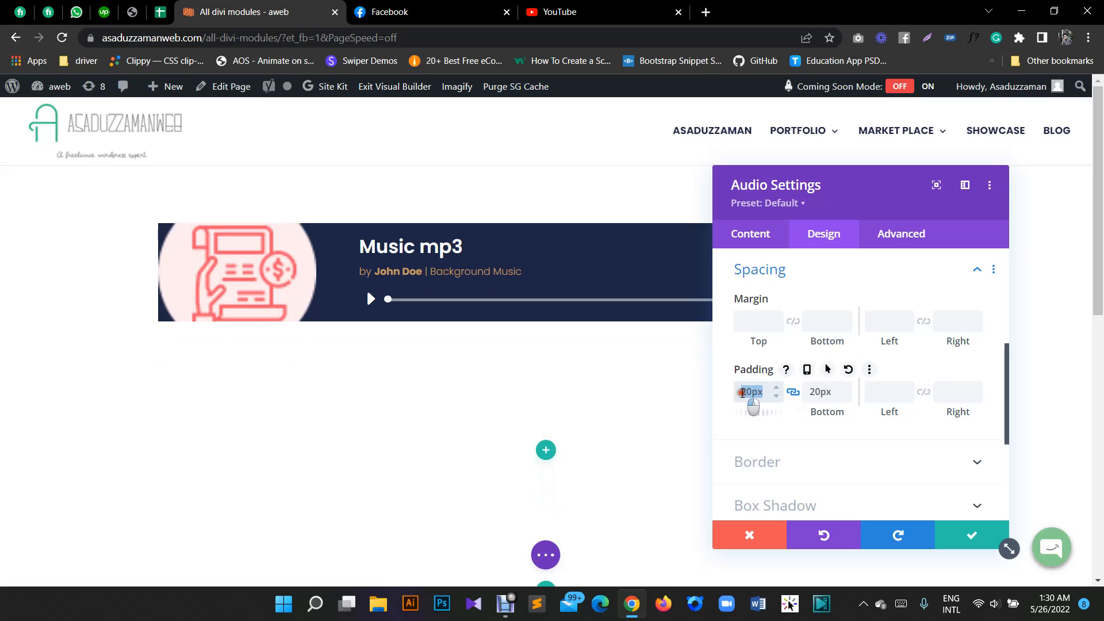
pyautogui.write('100px')
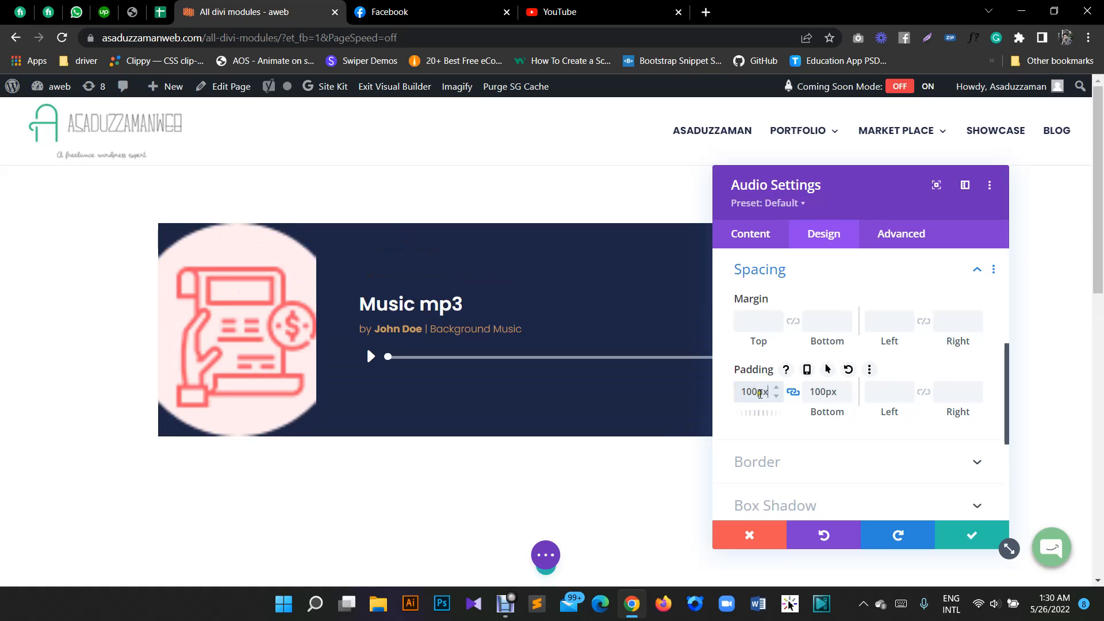
pyautogui.doubleClick(764, 397)
pyautogui.write('29px')
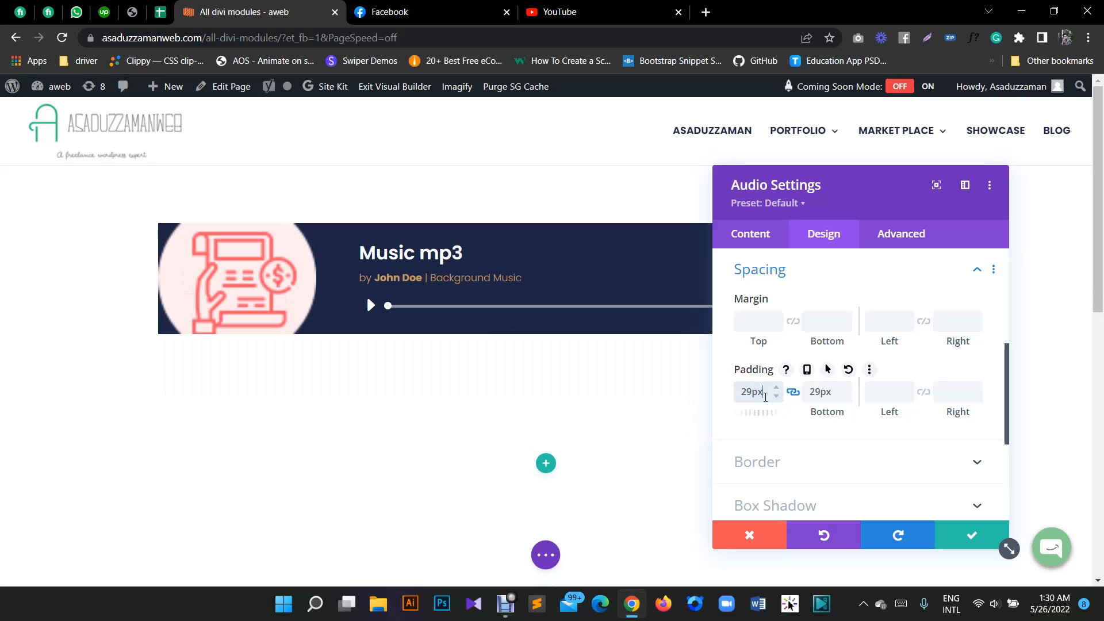
pyautogui.click(776, 397)
pyautogui.click(775, 397)
pyautogui.click(776, 397)
pyautogui.click(775, 396)
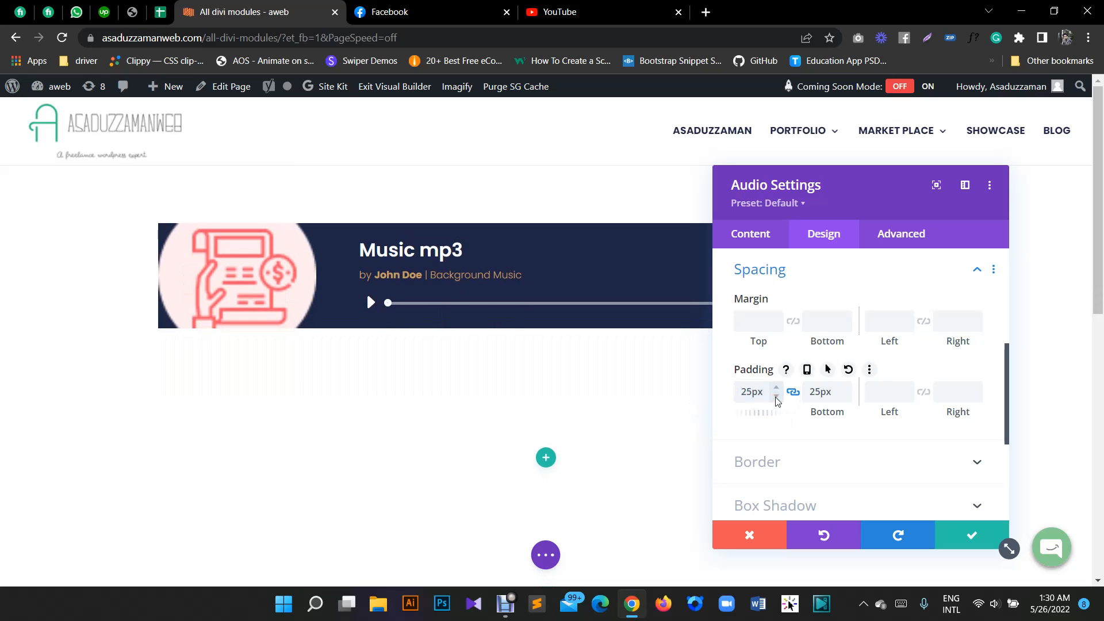
pyautogui.doubleClick(751, 395)
pyautogui.write('59px')
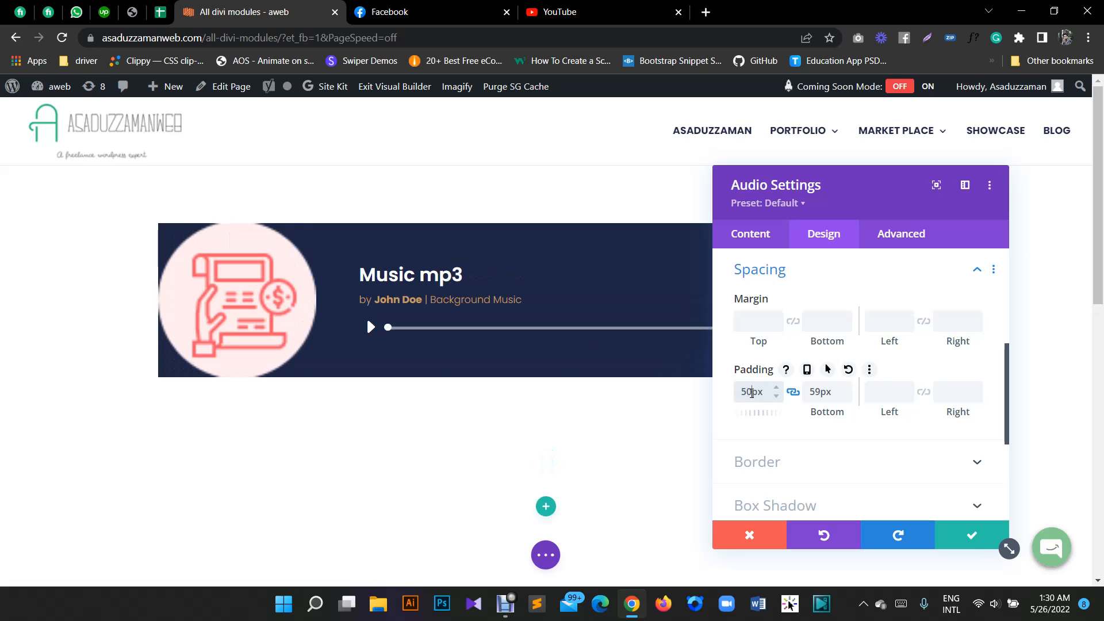
# - Examine the image's design options, including border styles, box shadow, hue, blur and blend mode
pyautogui.scroll(8, 765, 391)
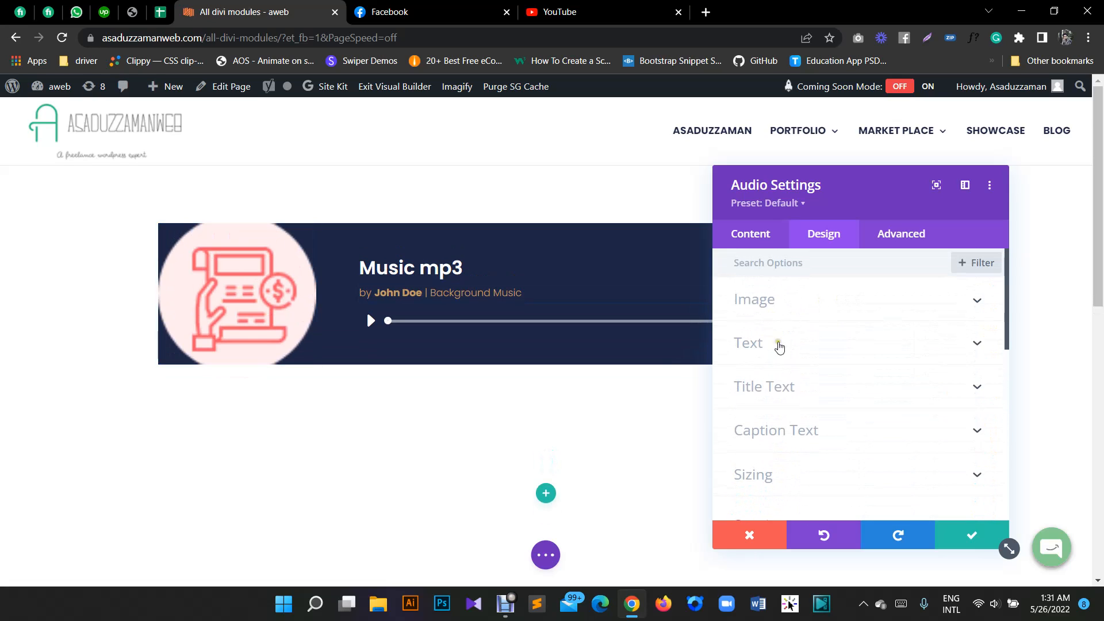
pyautogui.click(791, 311)
pyautogui.scroll(-3, 835, 345)
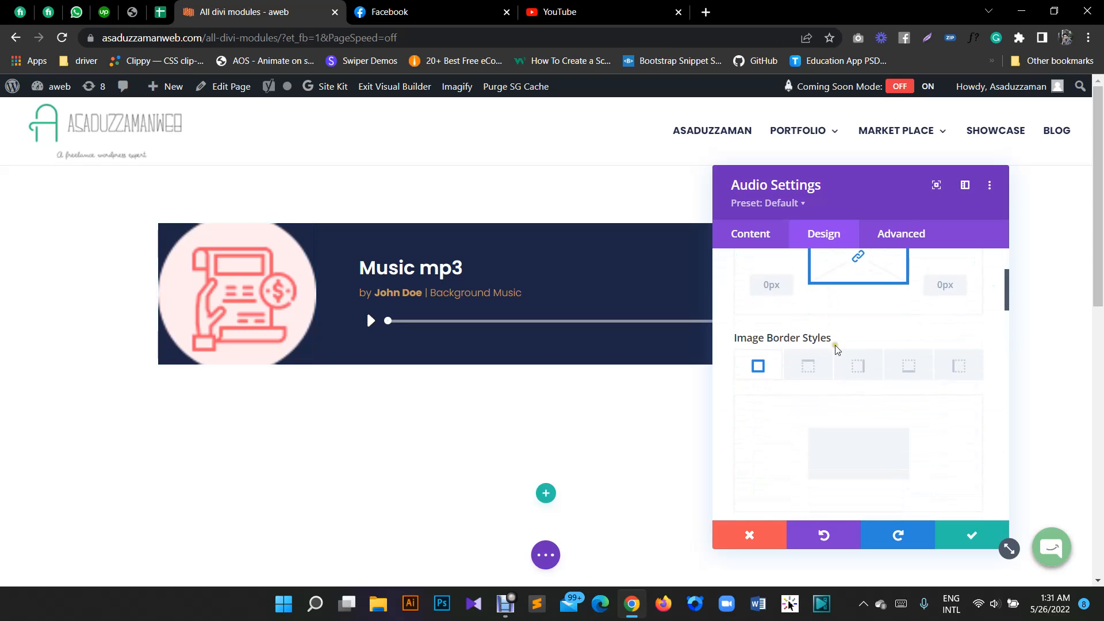
pyautogui.scroll(-8, 843, 355)
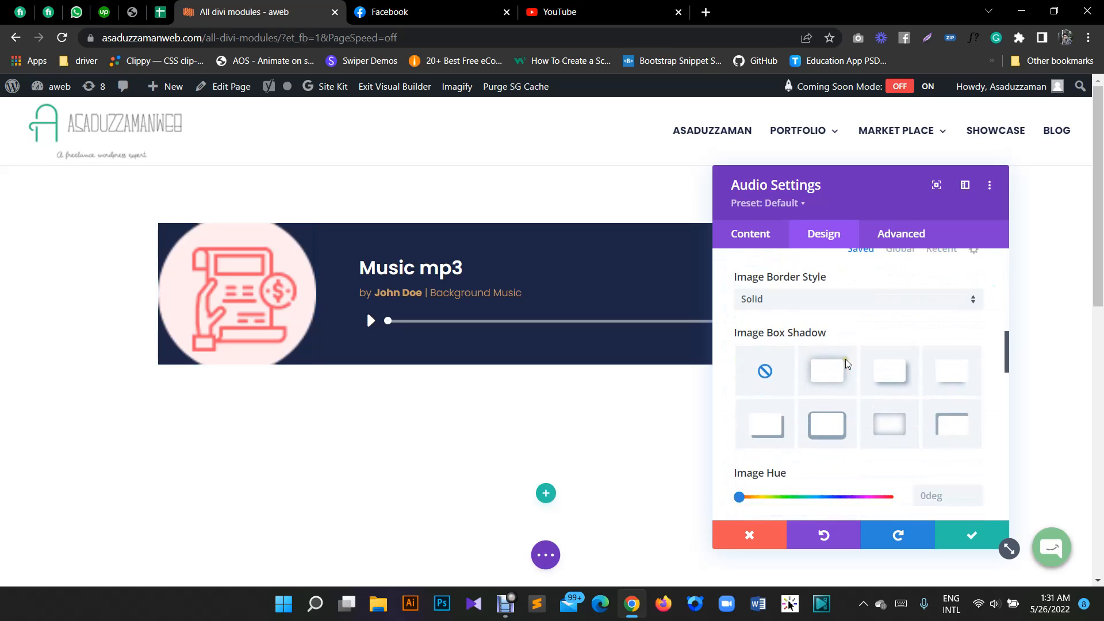
pyautogui.scroll(-5, 845, 368)
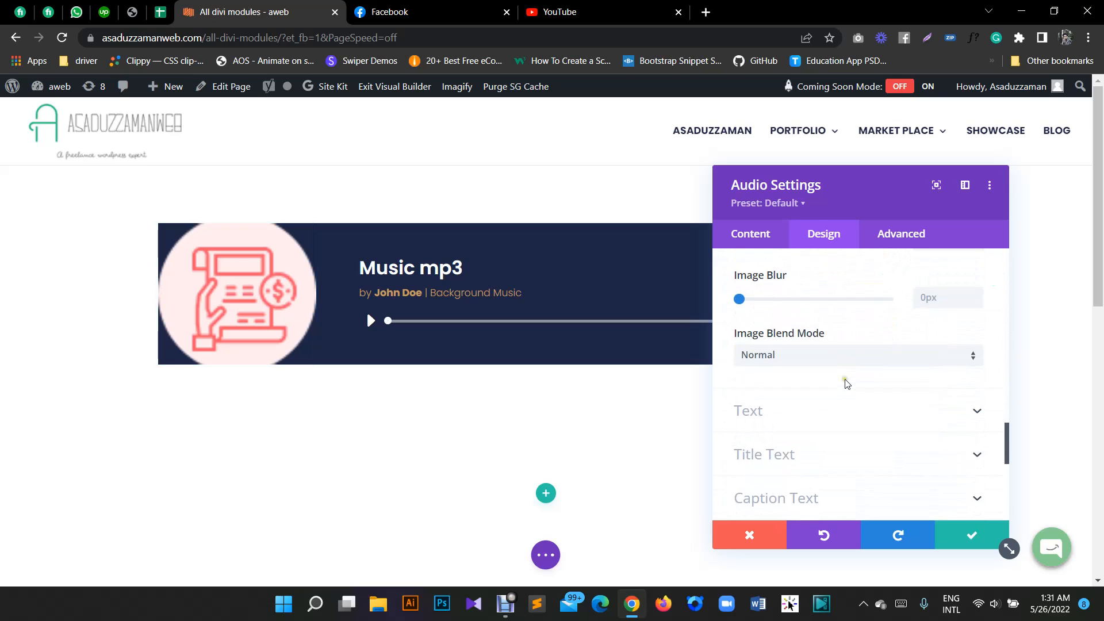
# - Examine the module's custom CSS fields, including Before, Main Element, Audio Content, Audio Title, Player Buttons and Player Timer
pyautogui.click(890, 233)
pyautogui.click(787, 340)
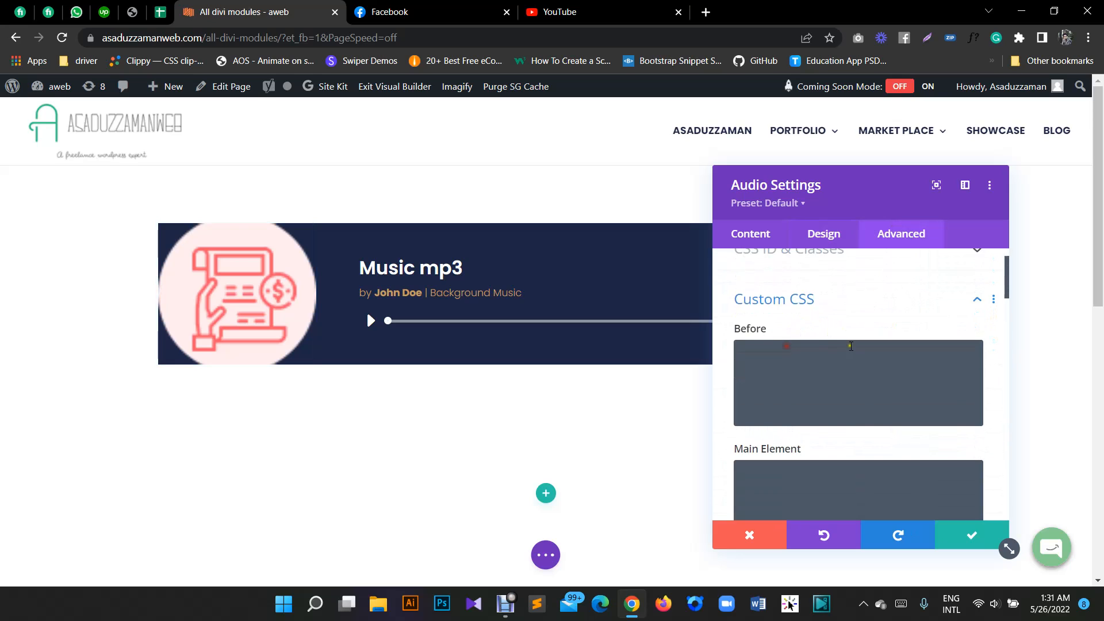
pyautogui.scroll(-4, 861, 357)
pyautogui.scroll(-7, 861, 357)
pyautogui.scroll(2, 861, 359)
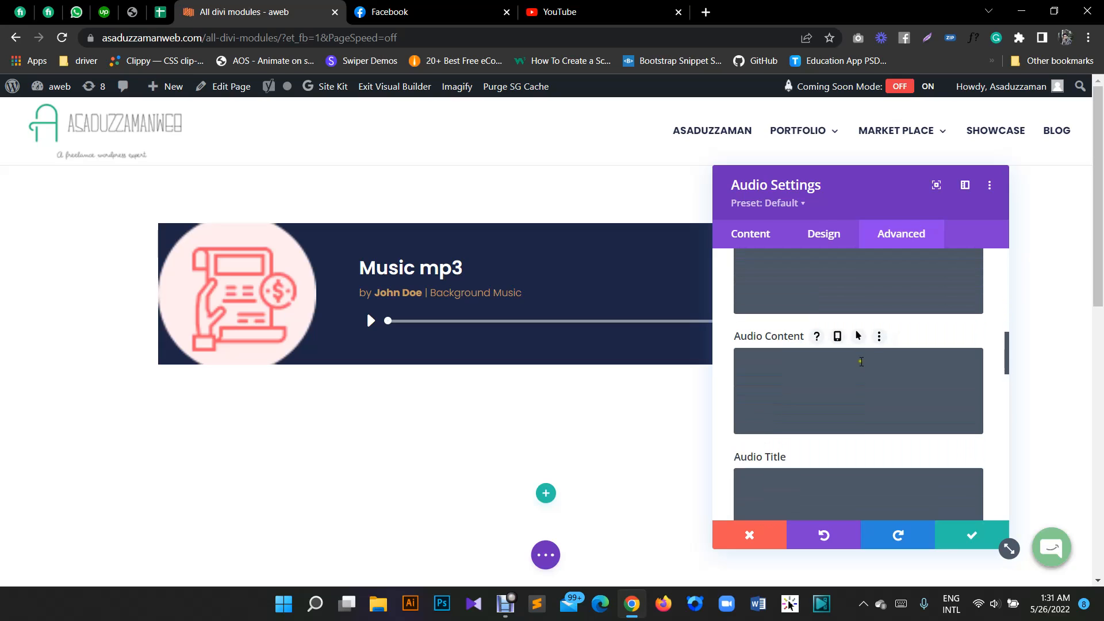
pyautogui.scroll(-4, 861, 362)
pyautogui.scroll(-4, 861, 364)
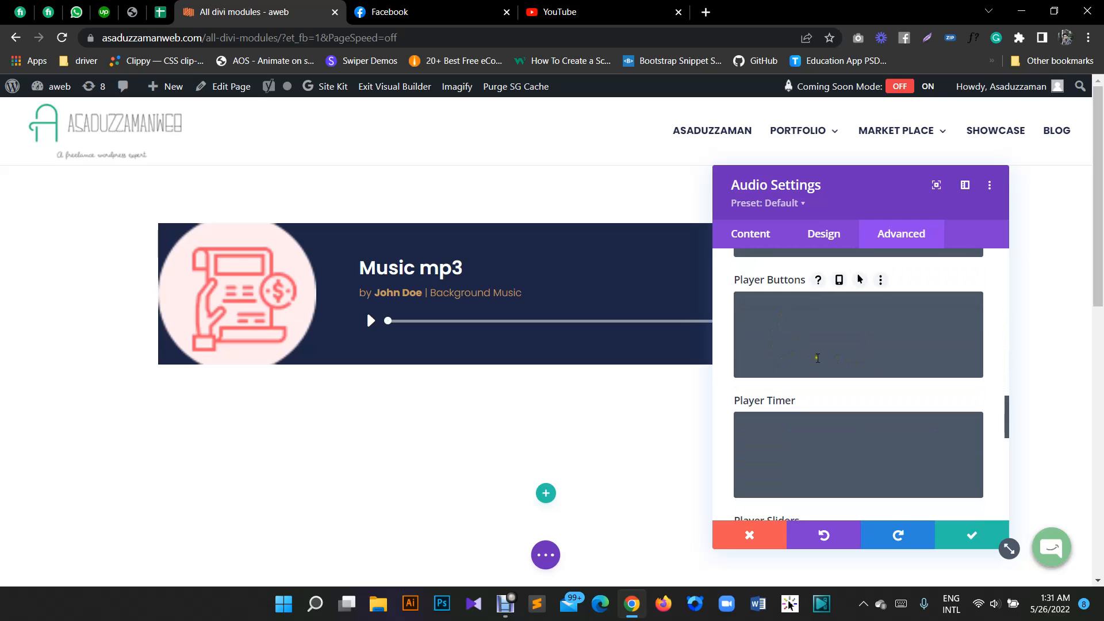
# - Examine the module's After, Audio Cover Art, Audio Content, Audio Title and Audio Meta custom CSS fields
pyautogui.moveTo(1008, 417); pyautogui.dragTo(1030, 269)
pyautogui.scroll(-5, 828, 395)
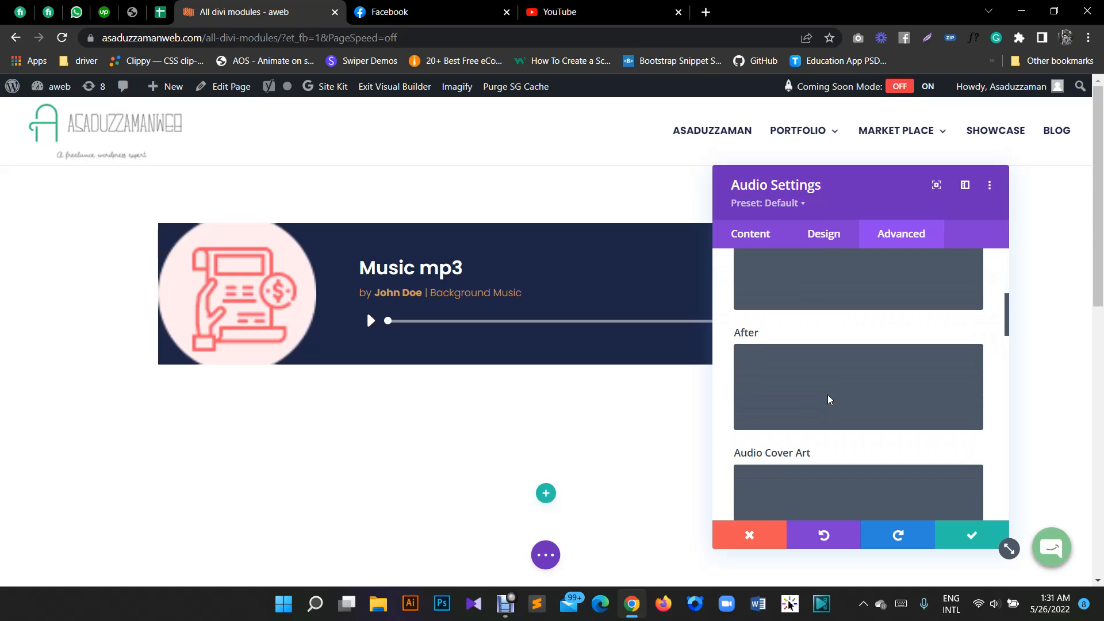
pyautogui.scroll(-1, 788, 420)
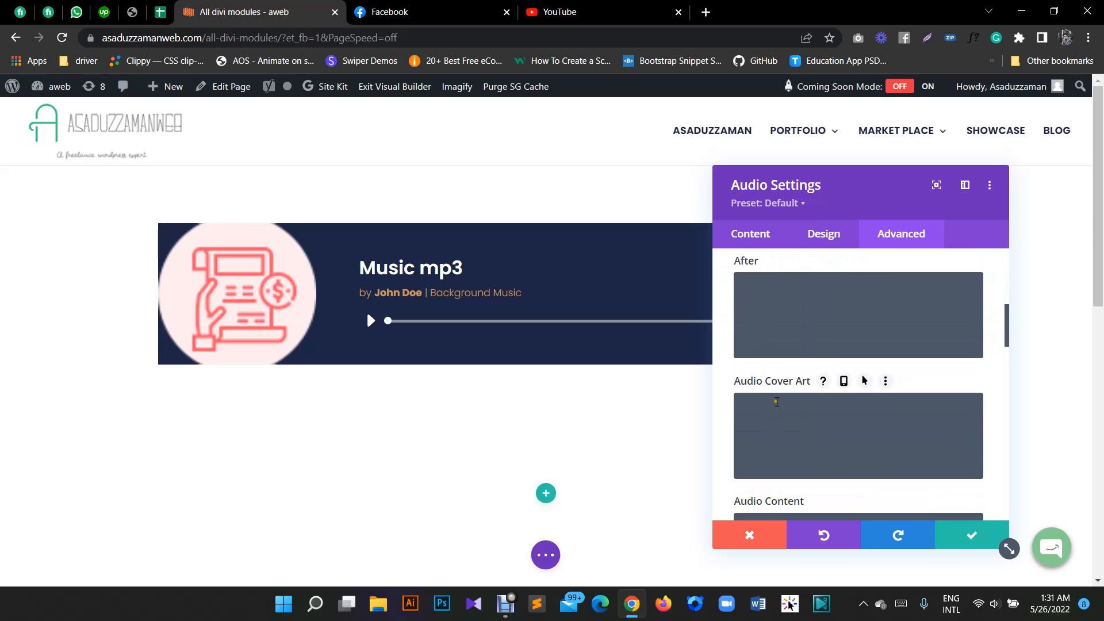
pyautogui.click(809, 421)
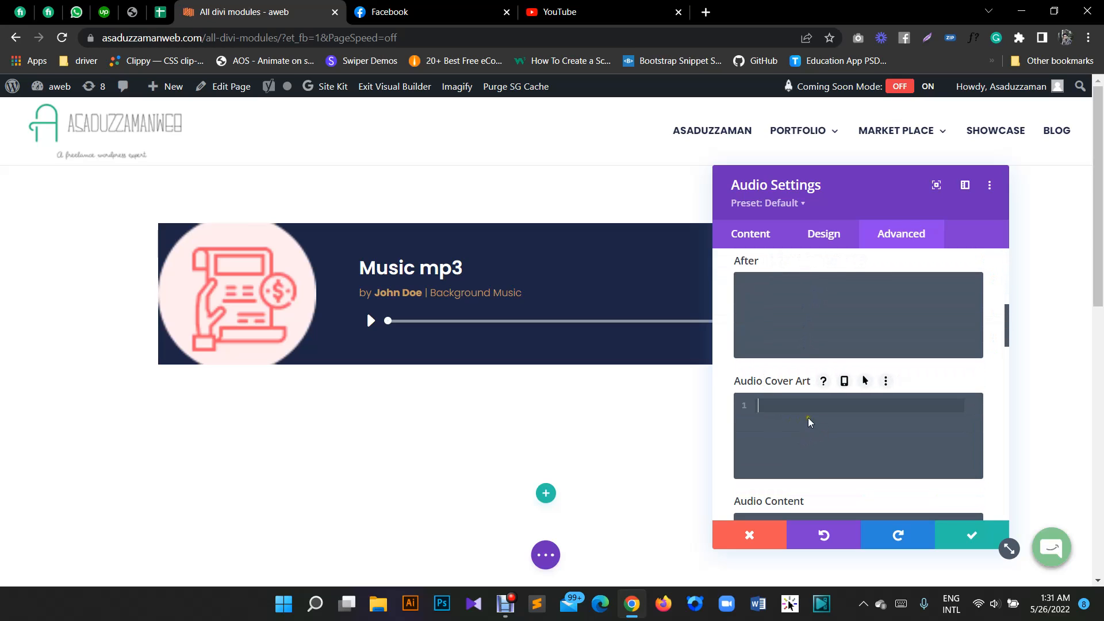
pyautogui.scroll(-3, 808, 420)
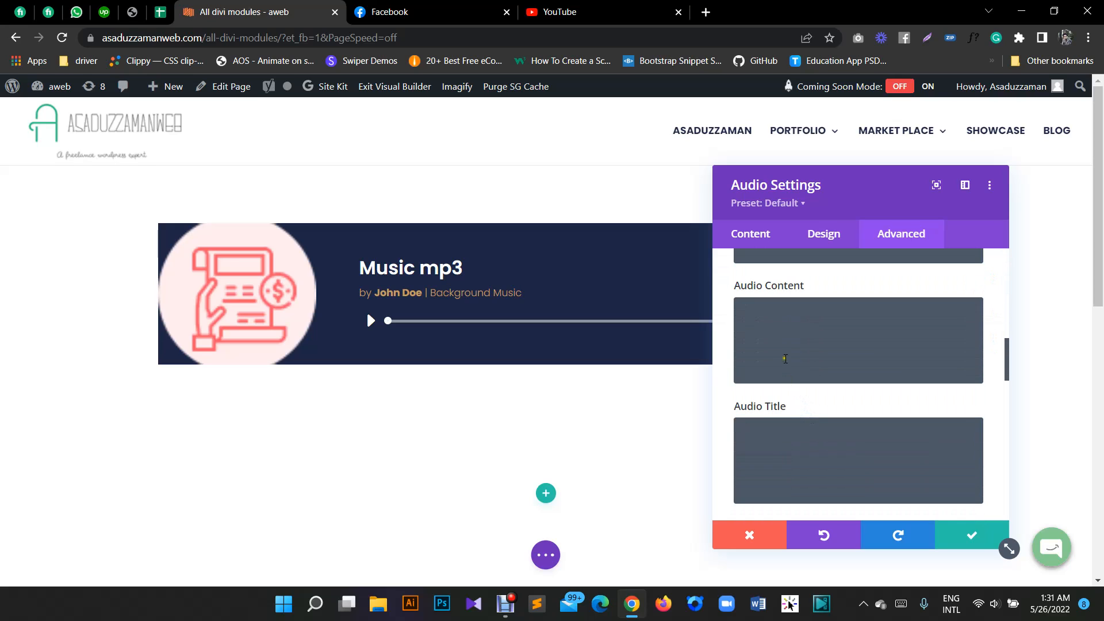
pyautogui.click(817, 330)
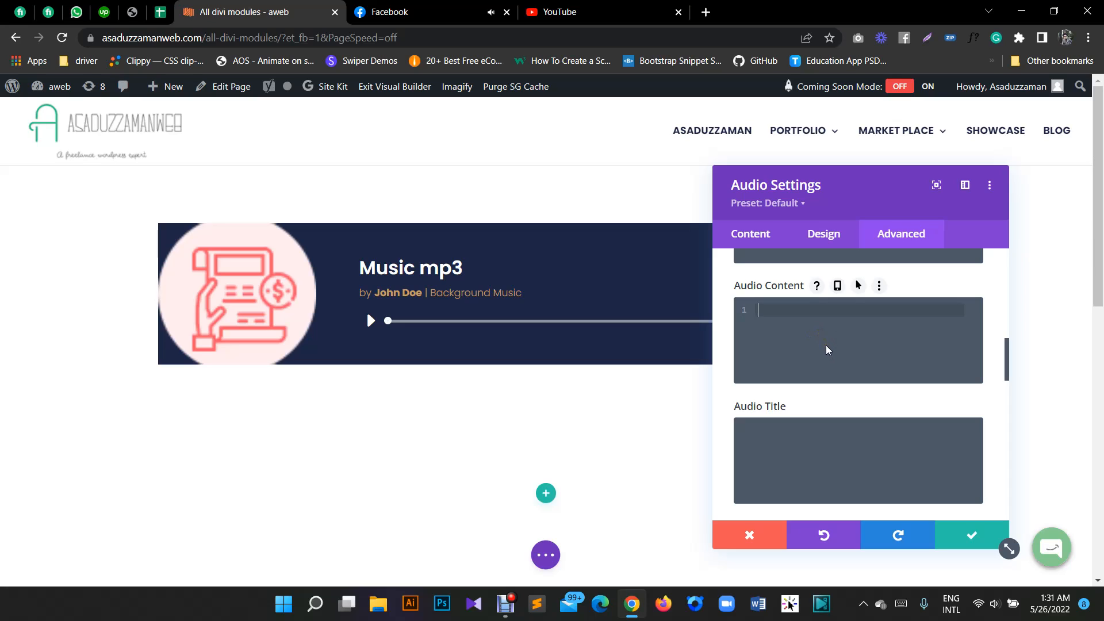
pyautogui.scroll(-1, 828, 345)
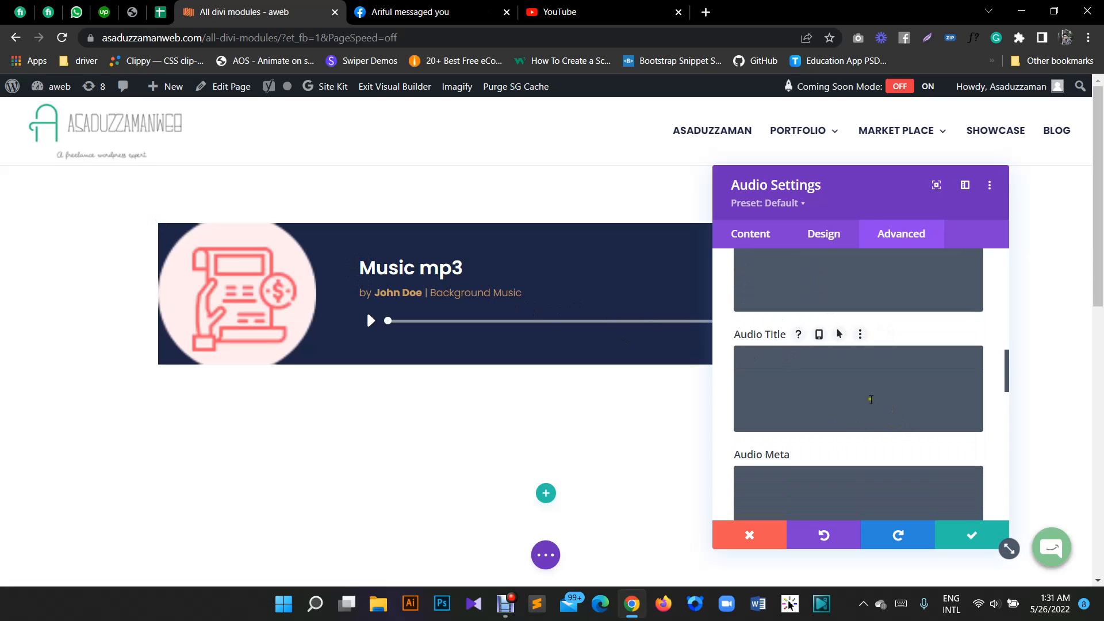
pyautogui.scroll(-1, 851, 397)
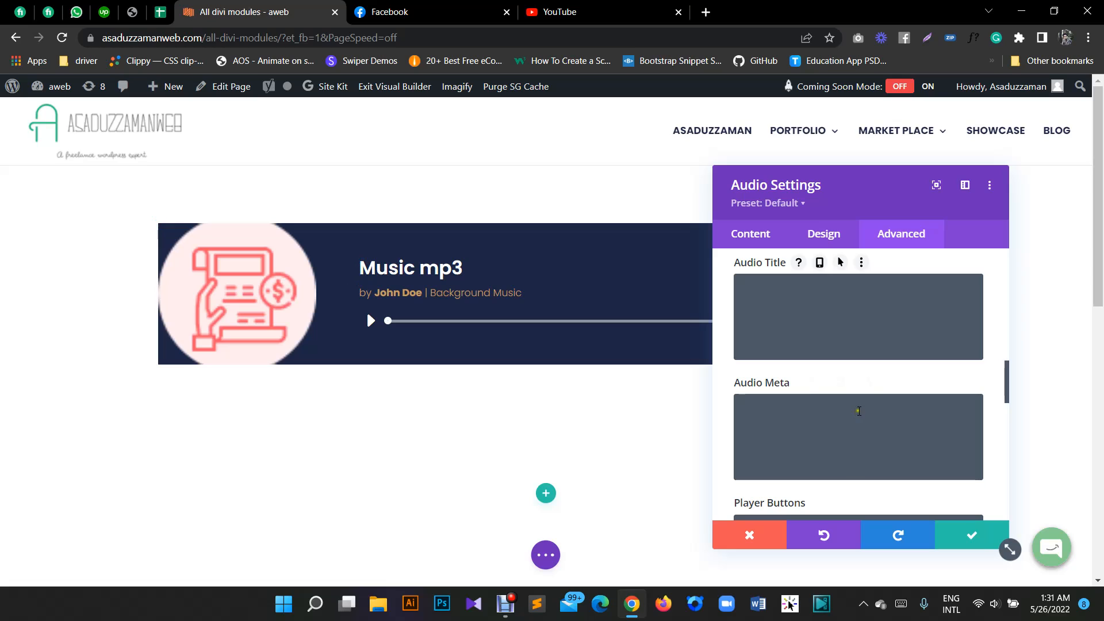
pyautogui.scroll(-1, 824, 402)
# - Try the custom CSS rule color: #ff000f; on the player buttons
pyautogui.click(792, 464)
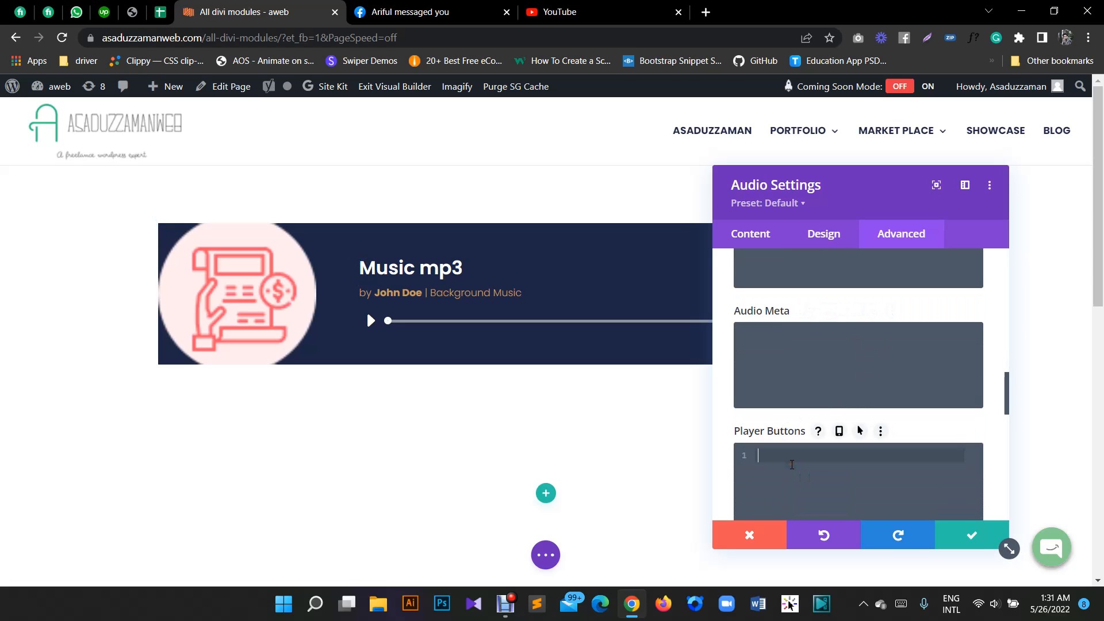
pyautogui.write('color:')
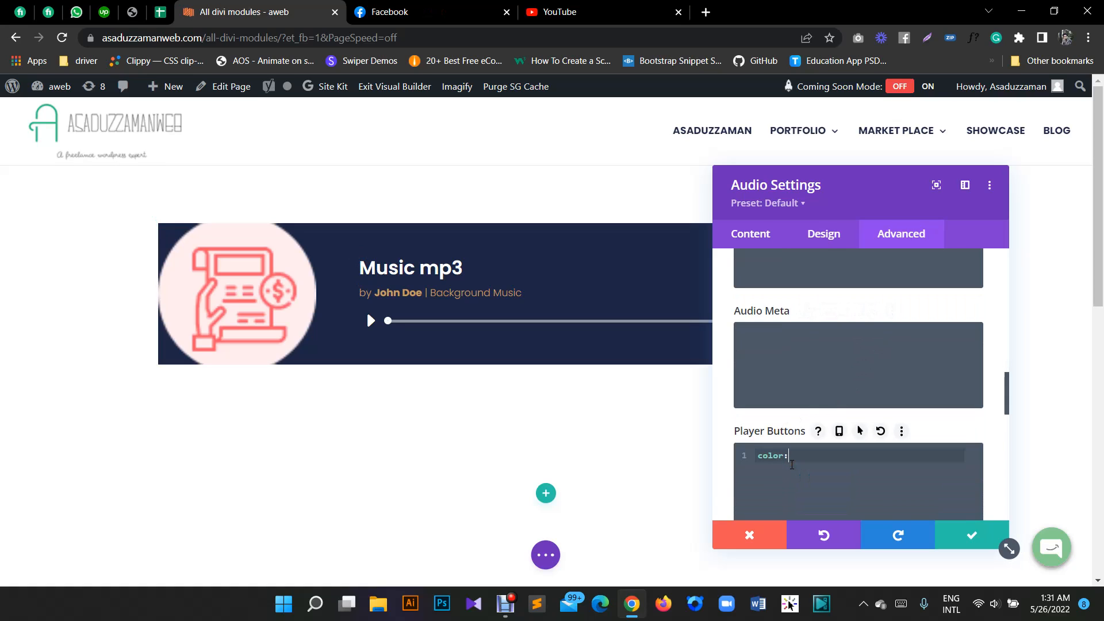
pyautogui.write(' #ff000ff')
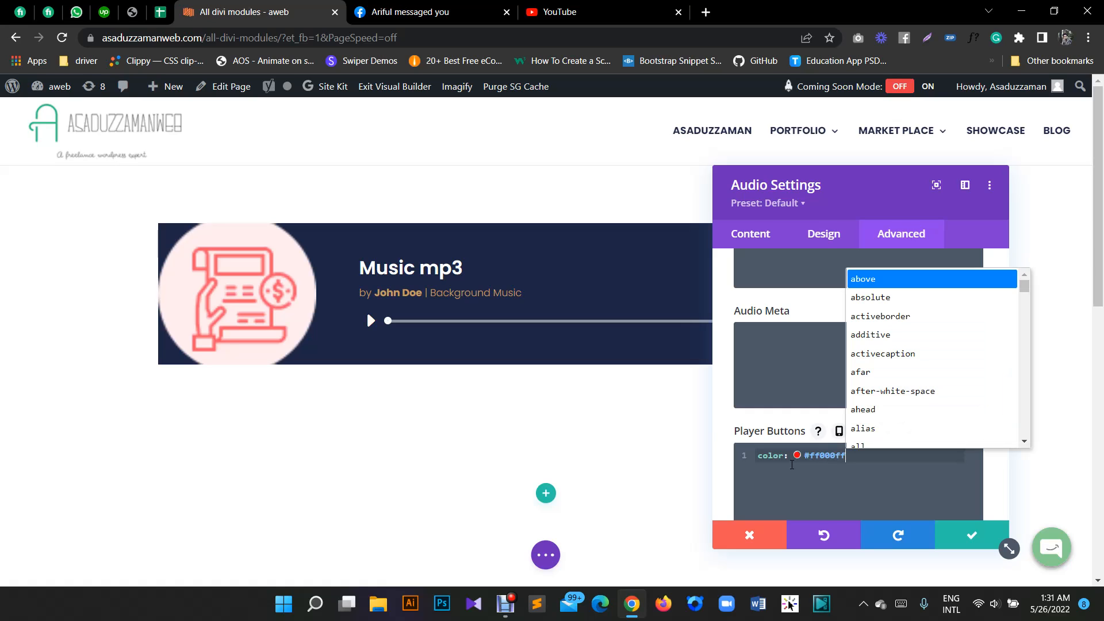
pyautogui.press('BackSpace')
pyautogui.press('BackSpace')
pyautogui.write(';')
pyautogui.press('BackSpace')
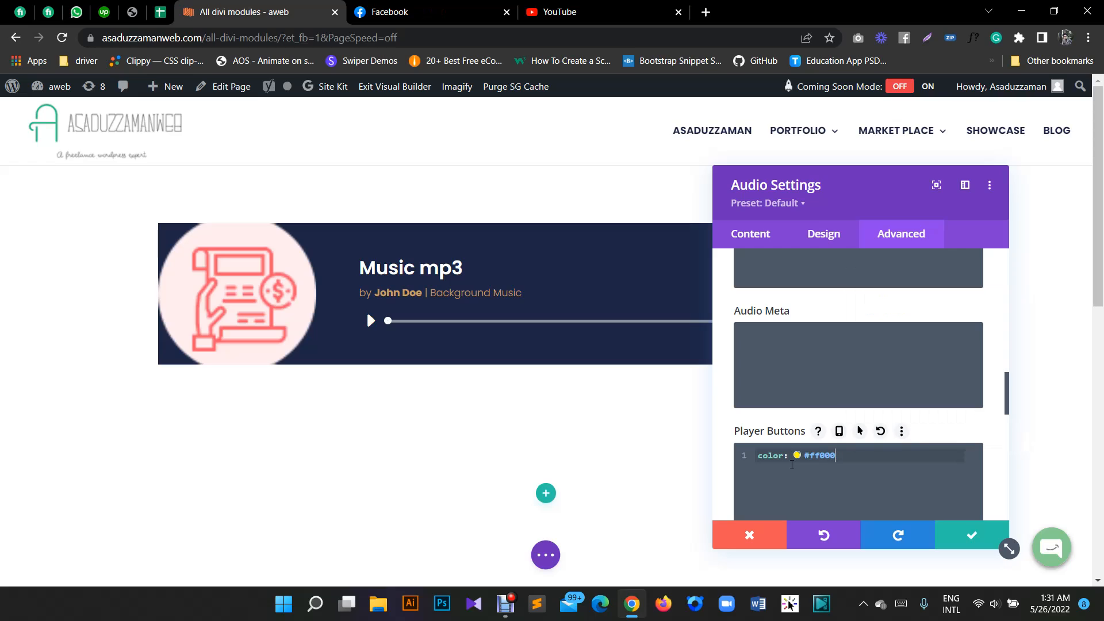
pyautogui.write('f;')
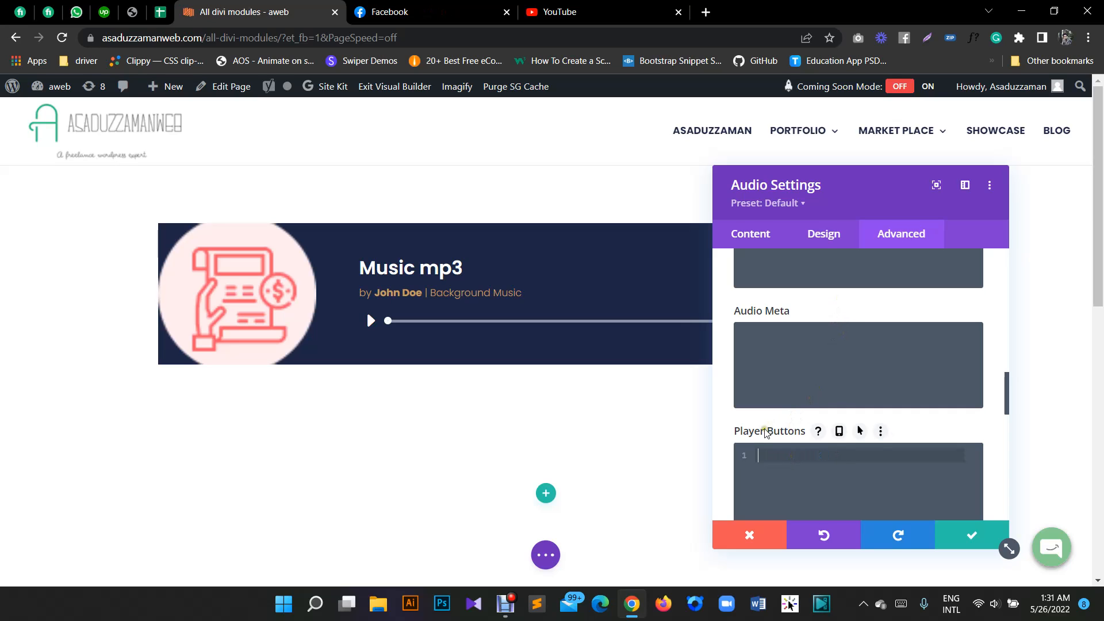
# - Examine the Player Timer, Player Sliders and Player Sliders Current CSS fields, and the advanced sections from Conditions to Position
pyautogui.click(824, 234)
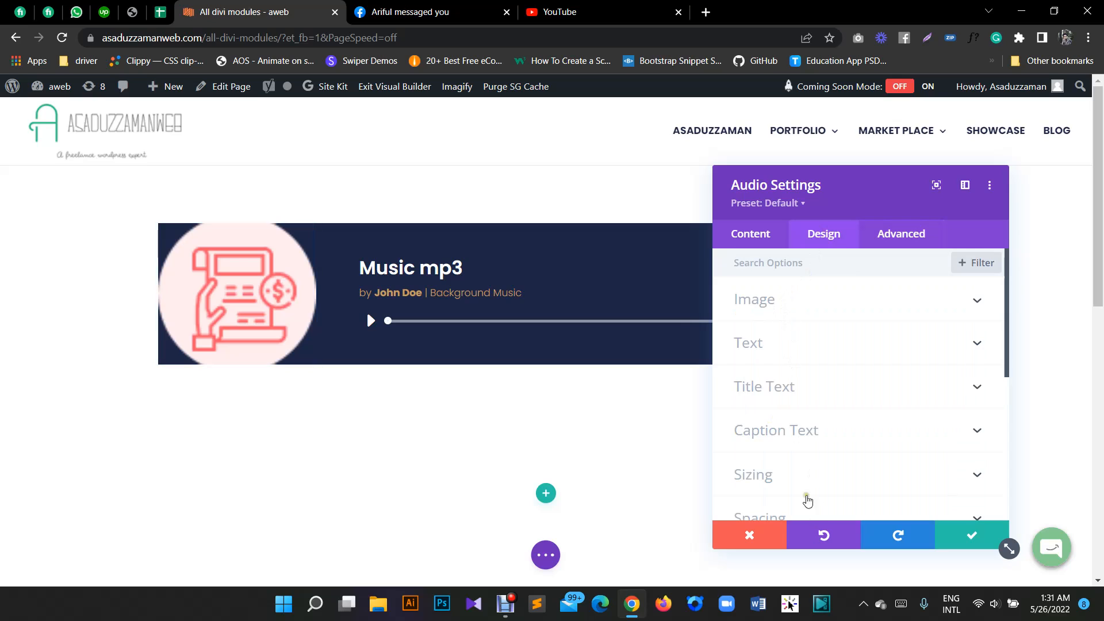
pyautogui.click(883, 253)
pyautogui.scroll(-5, 825, 377)
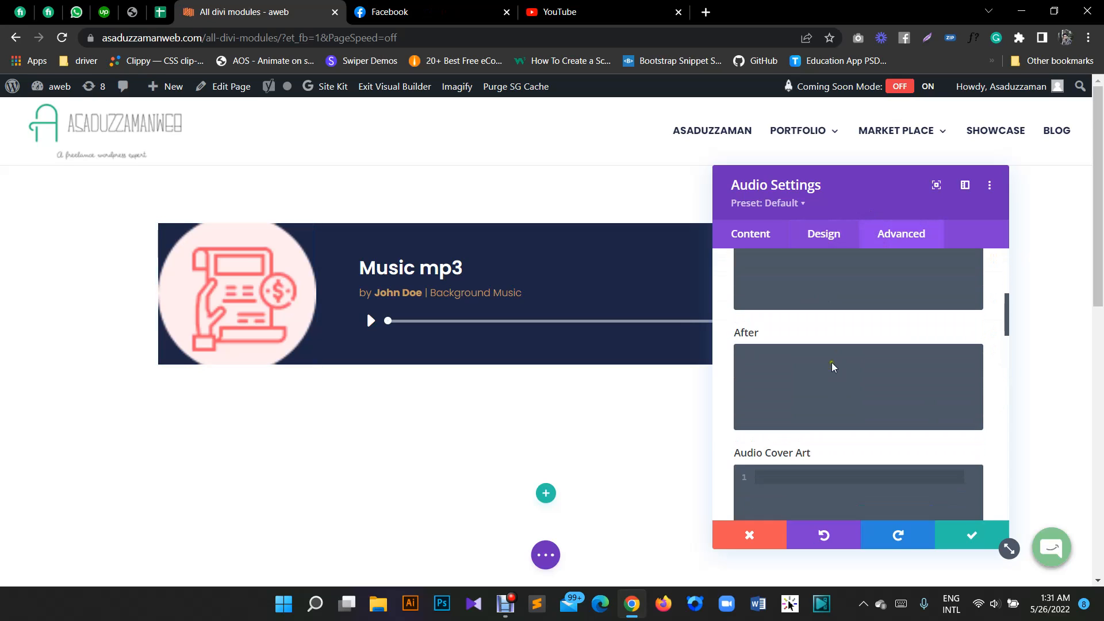
pyautogui.scroll(-6, 830, 365)
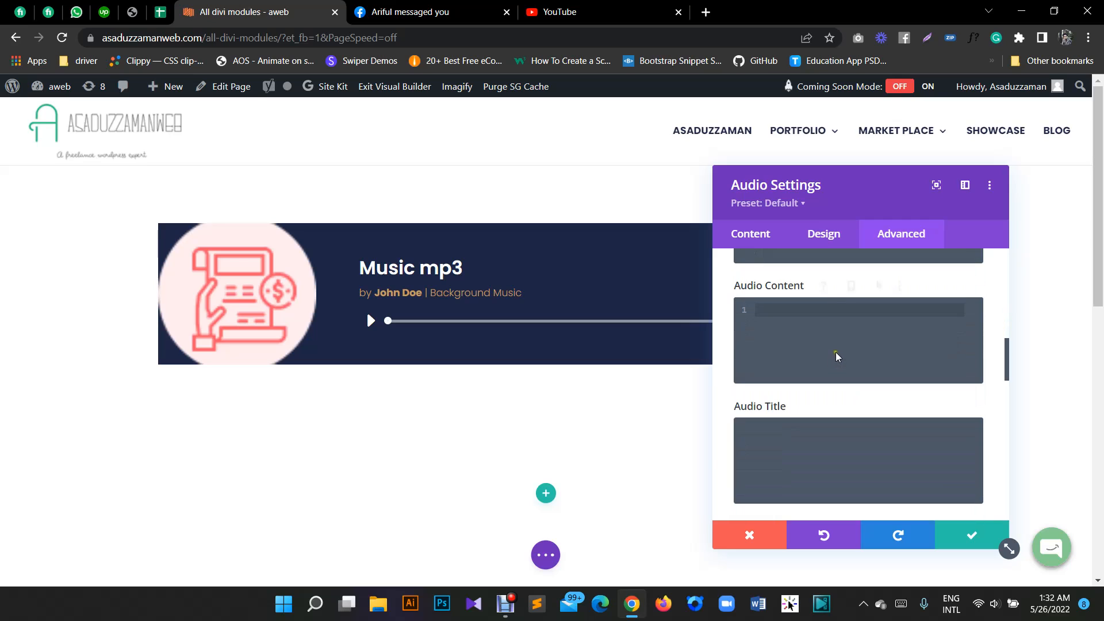
pyautogui.scroll(-5, 843, 354)
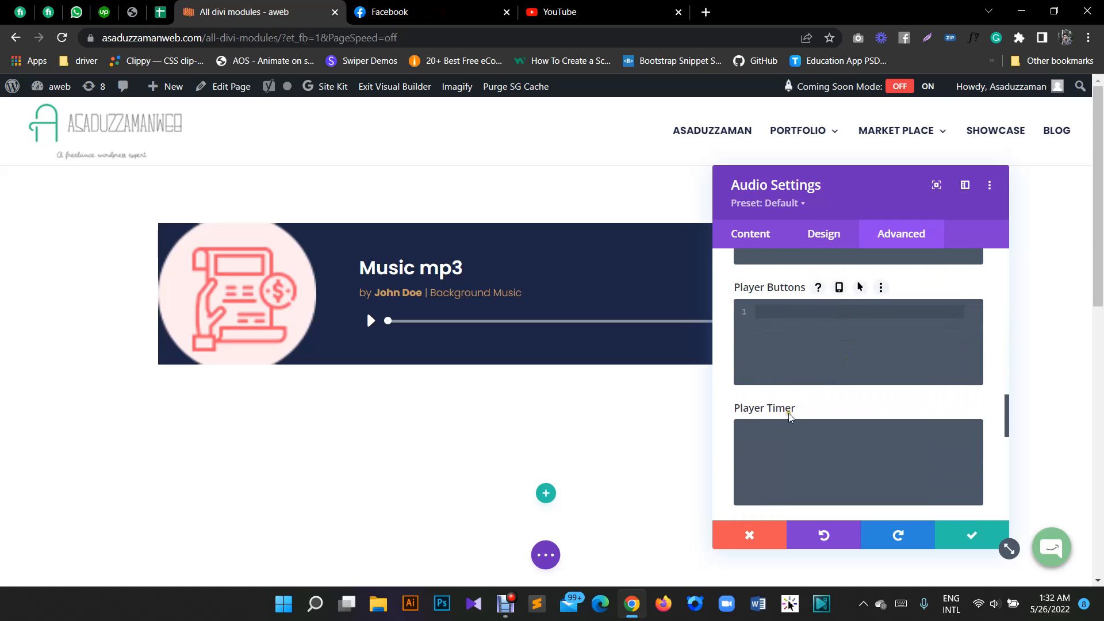
pyautogui.scroll(-1, 806, 413)
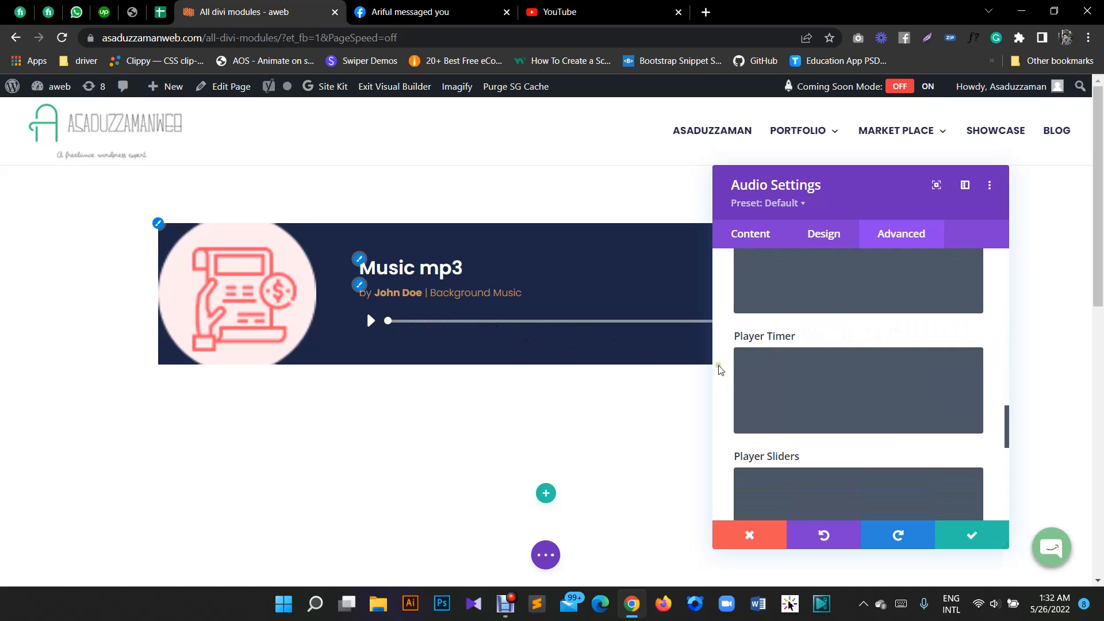
pyautogui.scroll(-1, 837, 386)
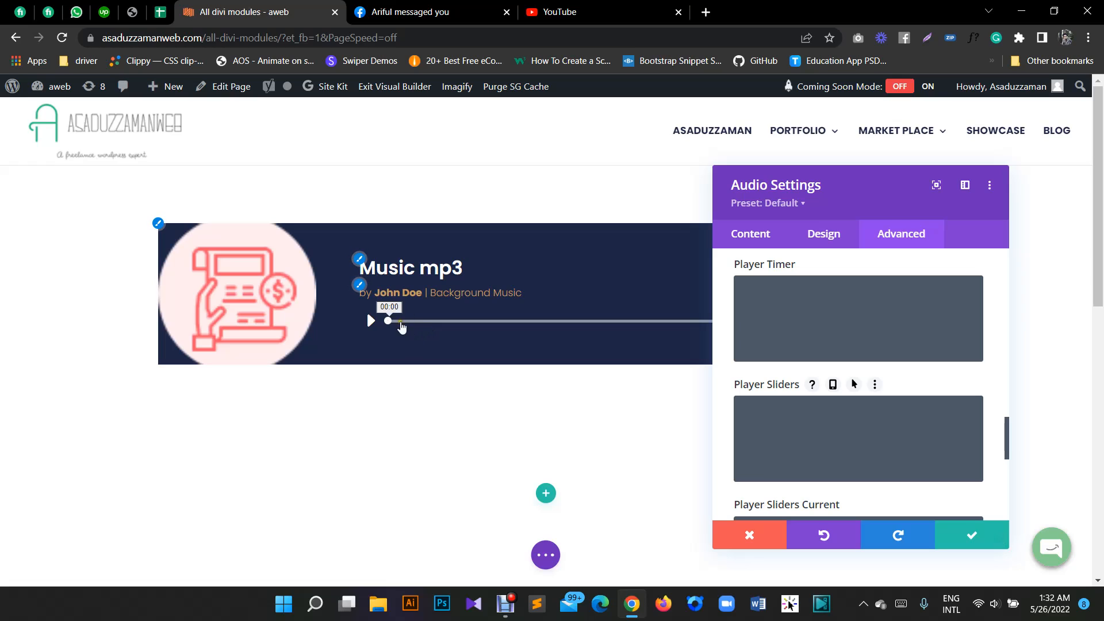
pyautogui.scroll(-1, 842, 404)
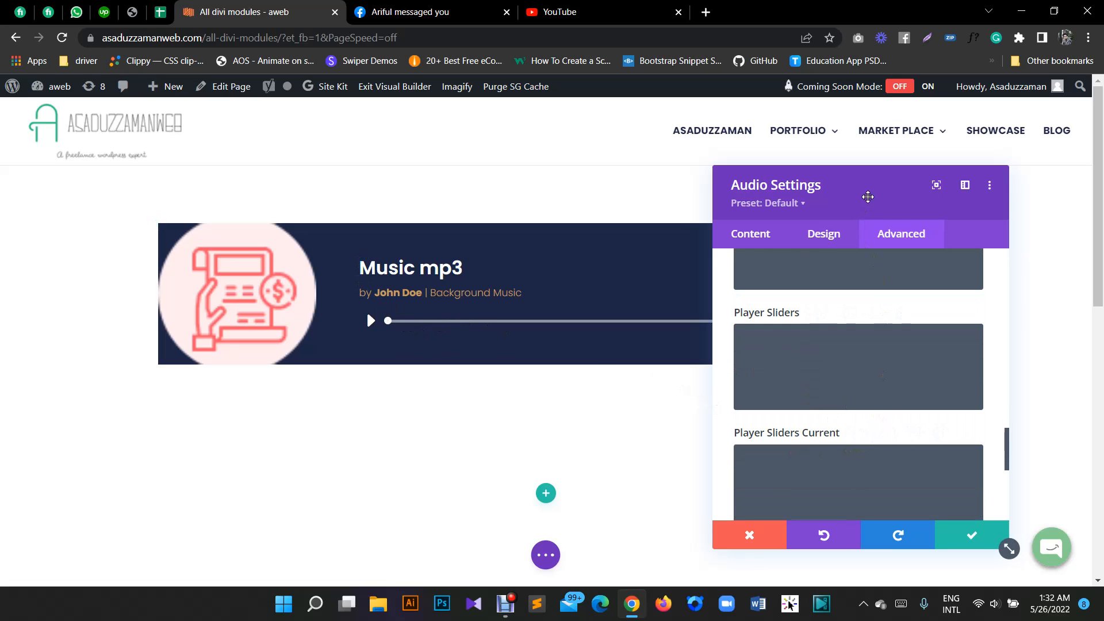
pyautogui.scroll(-1, 842, 407)
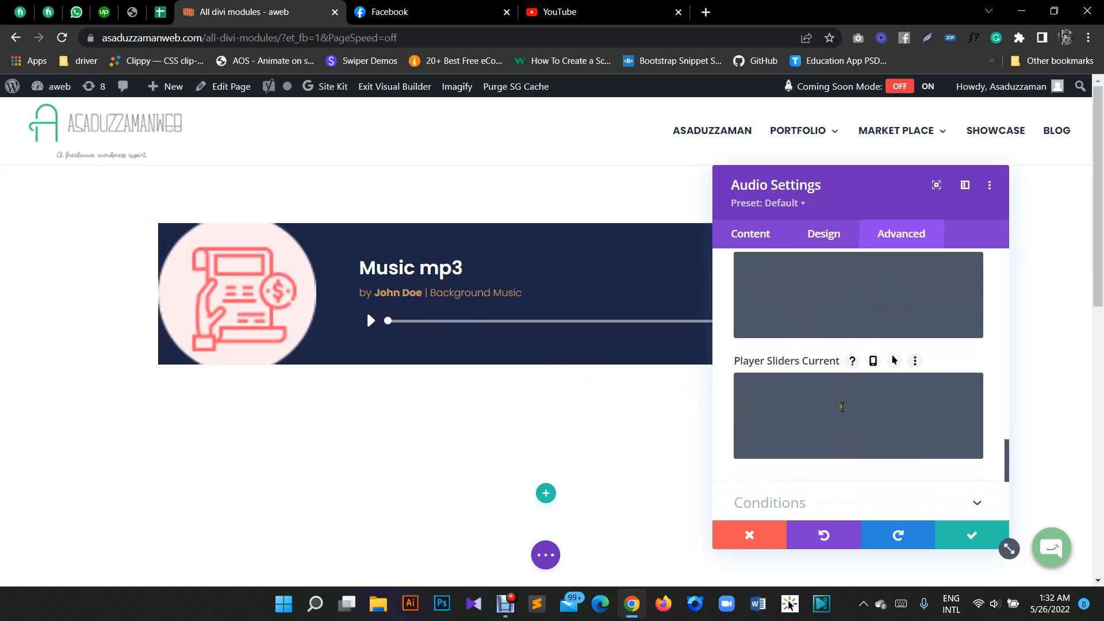
pyautogui.scroll(-2, 859, 375)
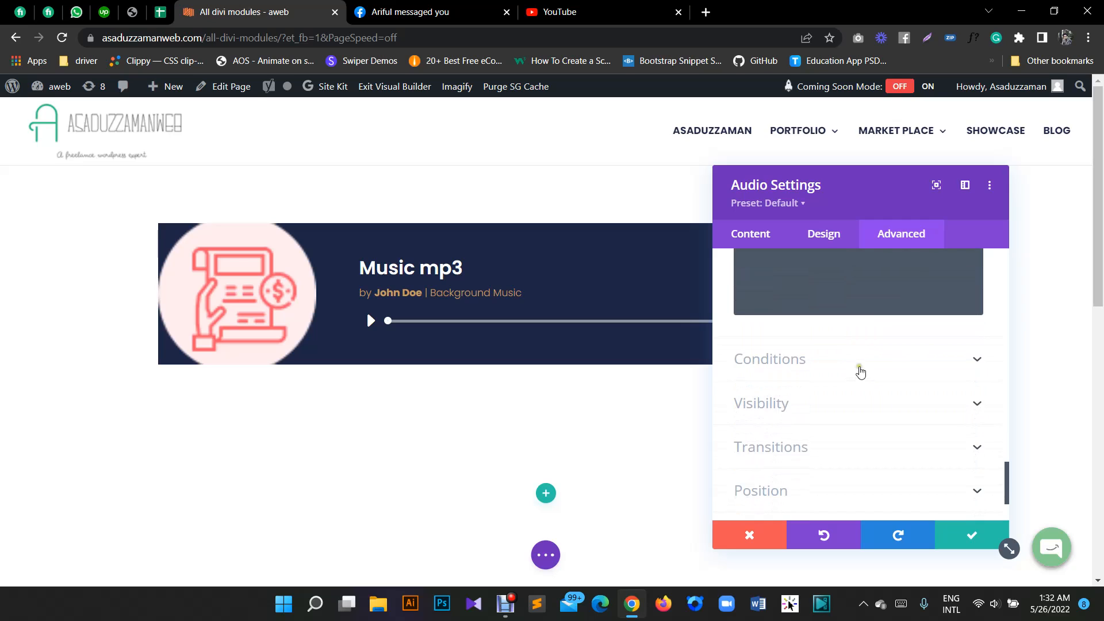
# - Save the audio module's settings and the page
pyautogui.click(971, 544)
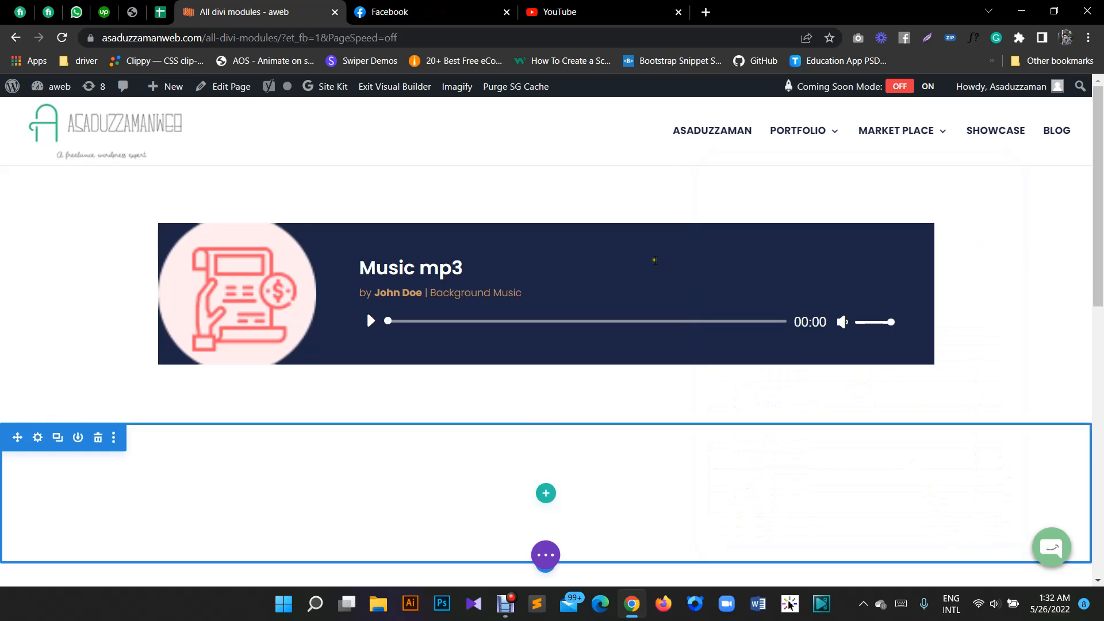
pyautogui.click(545, 555)
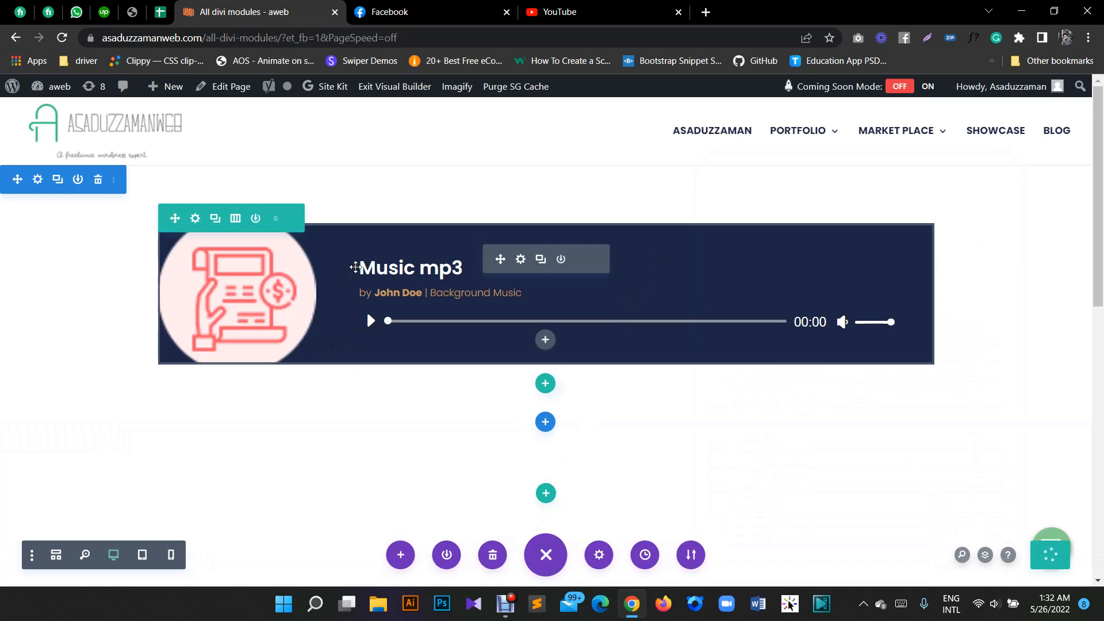
# - Replace the audio module's image with the dark blue RGB cover with diagonal stripes from the media library
pyautogui.click(519, 259)
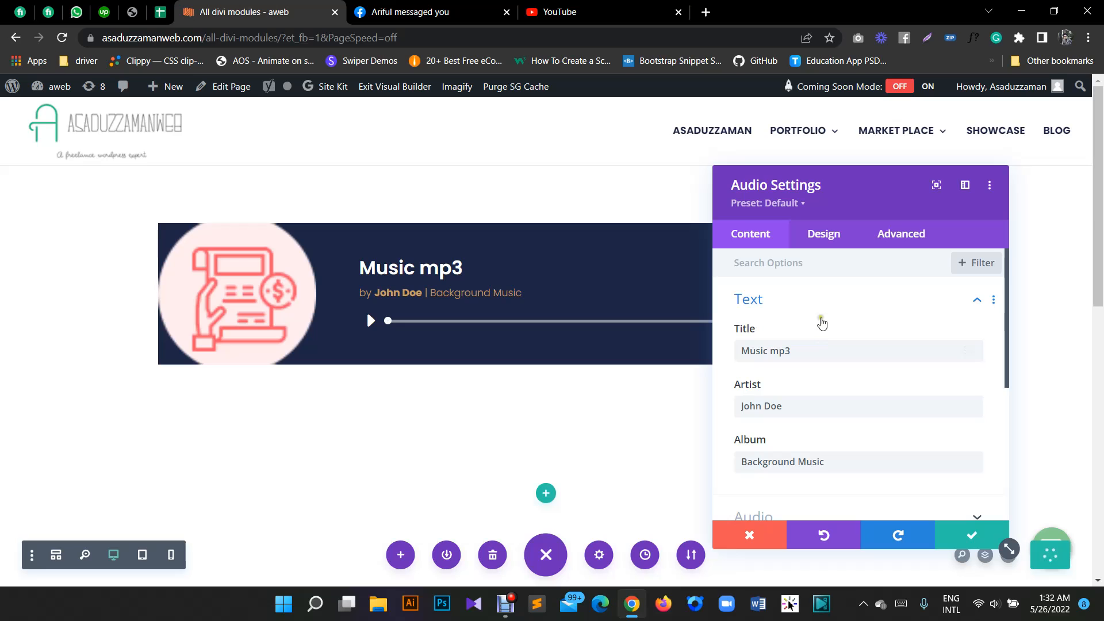
pyautogui.click(776, 300)
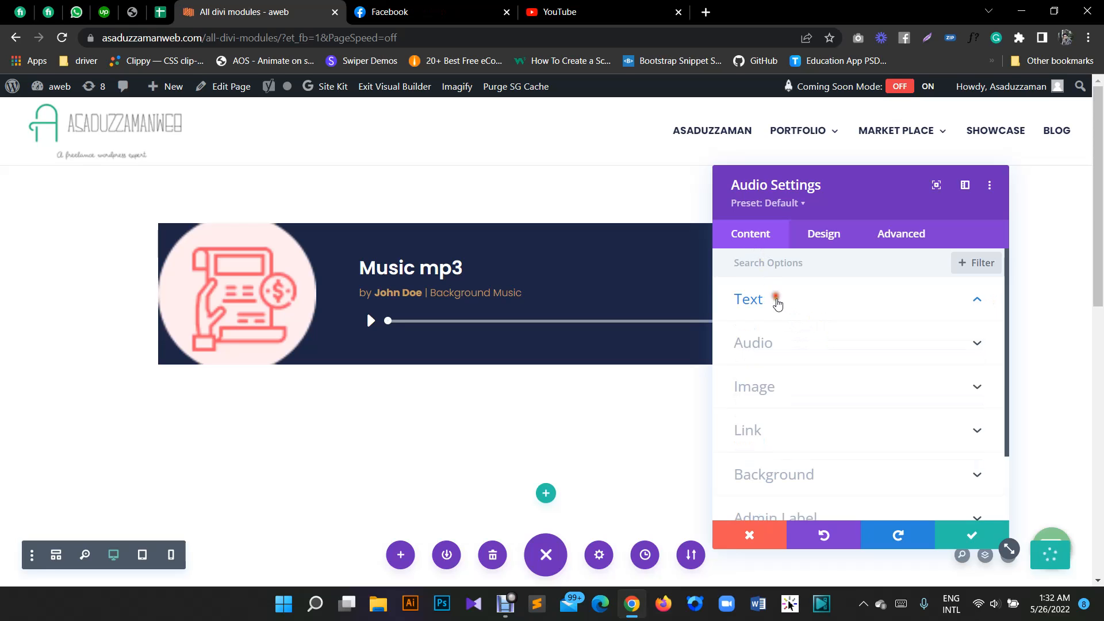
pyautogui.click(787, 386)
pyautogui.click(845, 398)
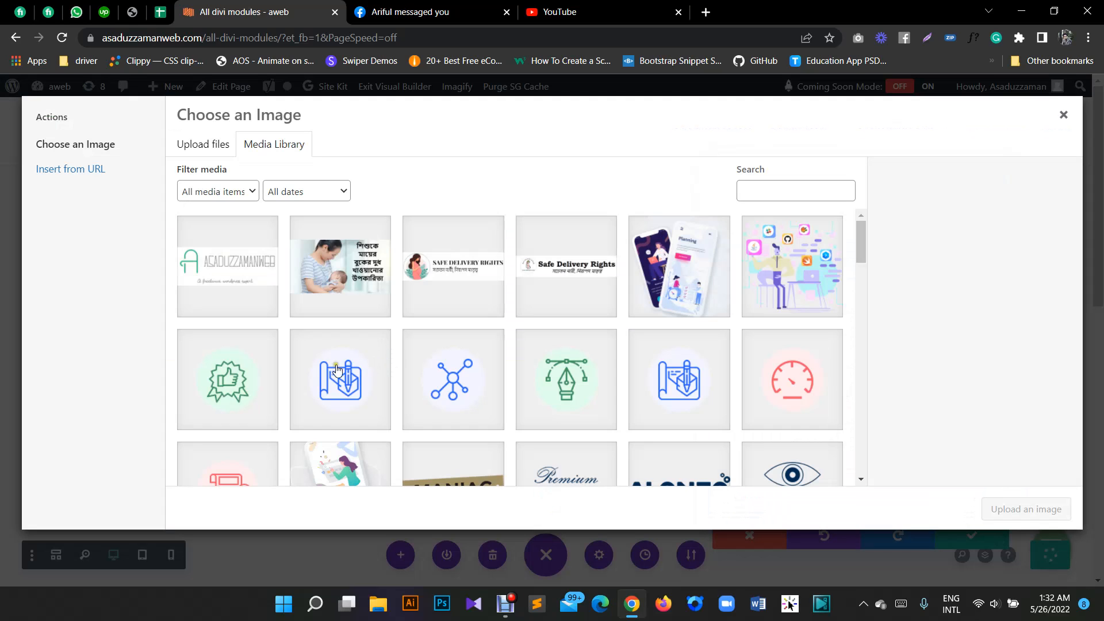
pyautogui.scroll(-5, 470, 337)
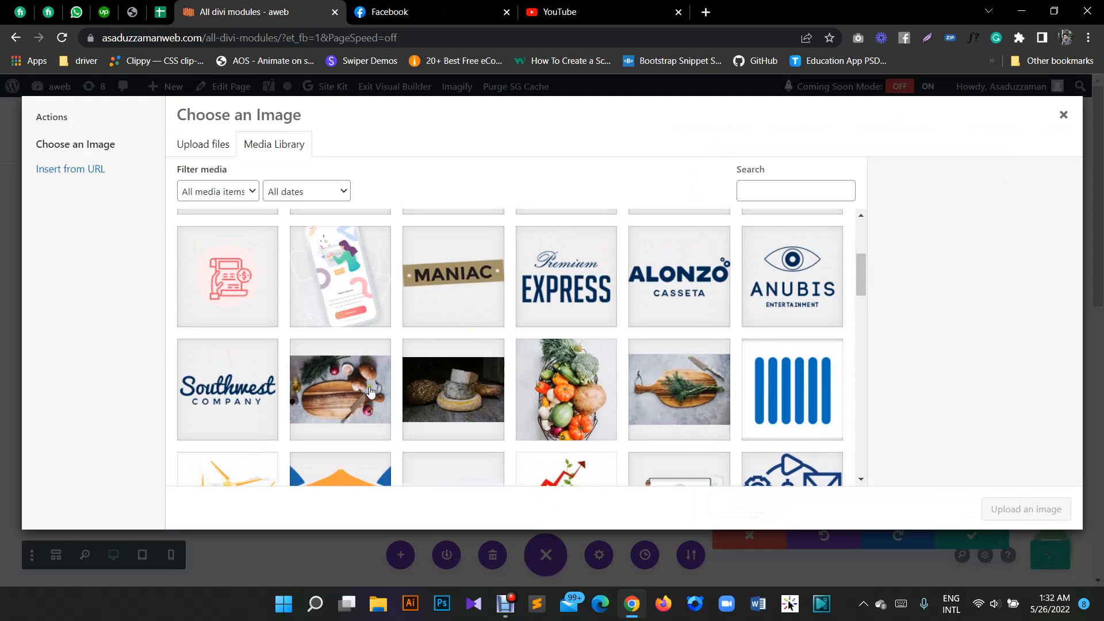
pyautogui.scroll(4, 670, 356)
pyautogui.scroll(-5, 709, 320)
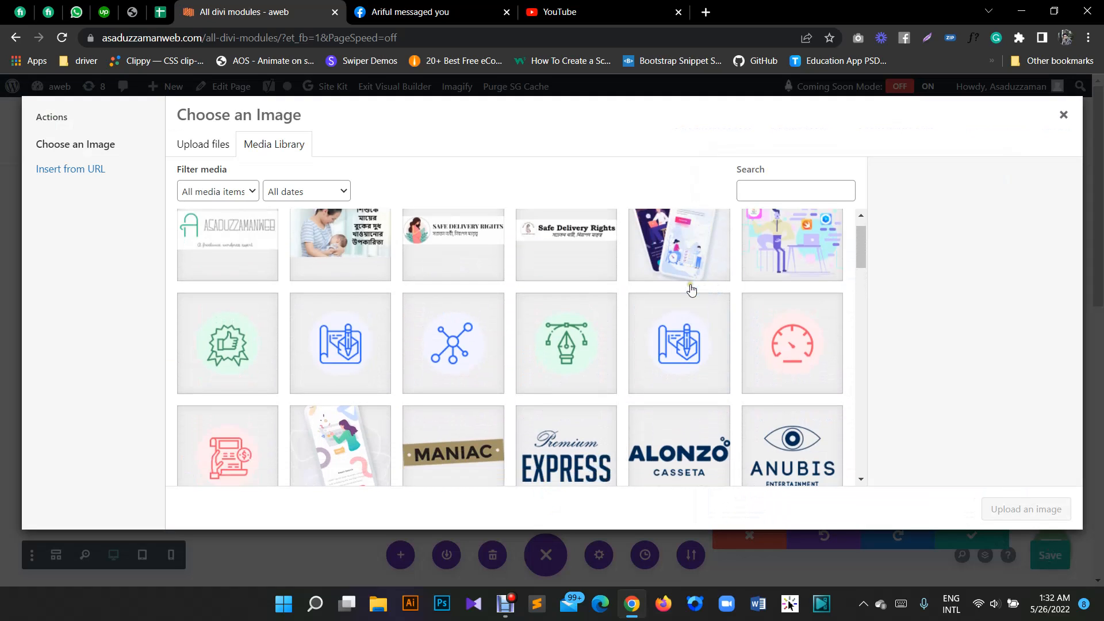
pyautogui.scroll(-5, 681, 294)
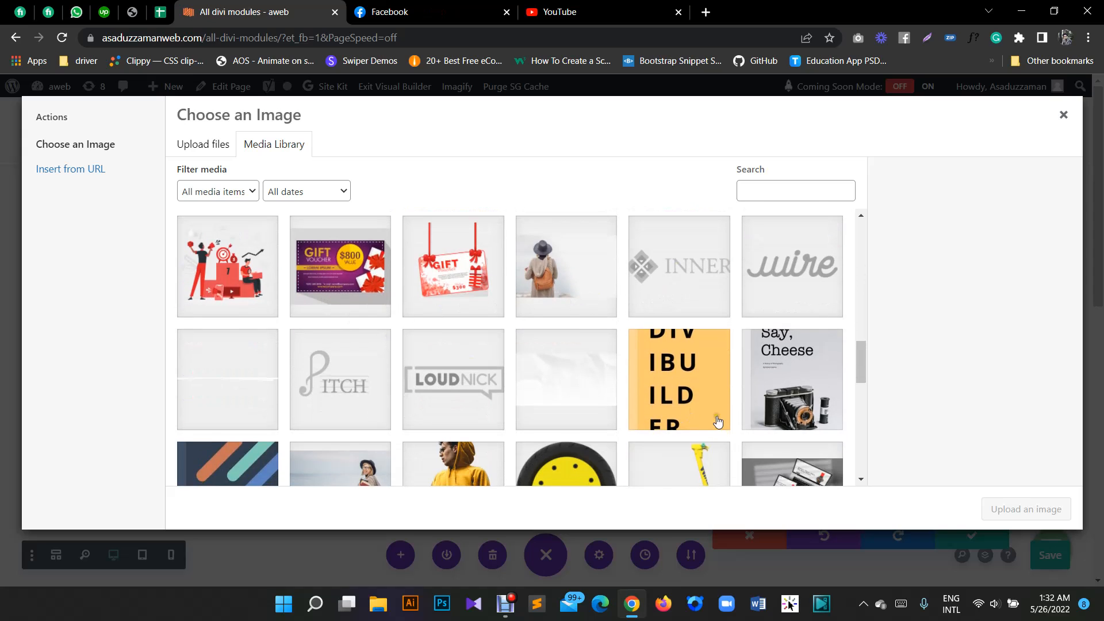
pyautogui.scroll(-3, 690, 388)
pyautogui.click(253, 377)
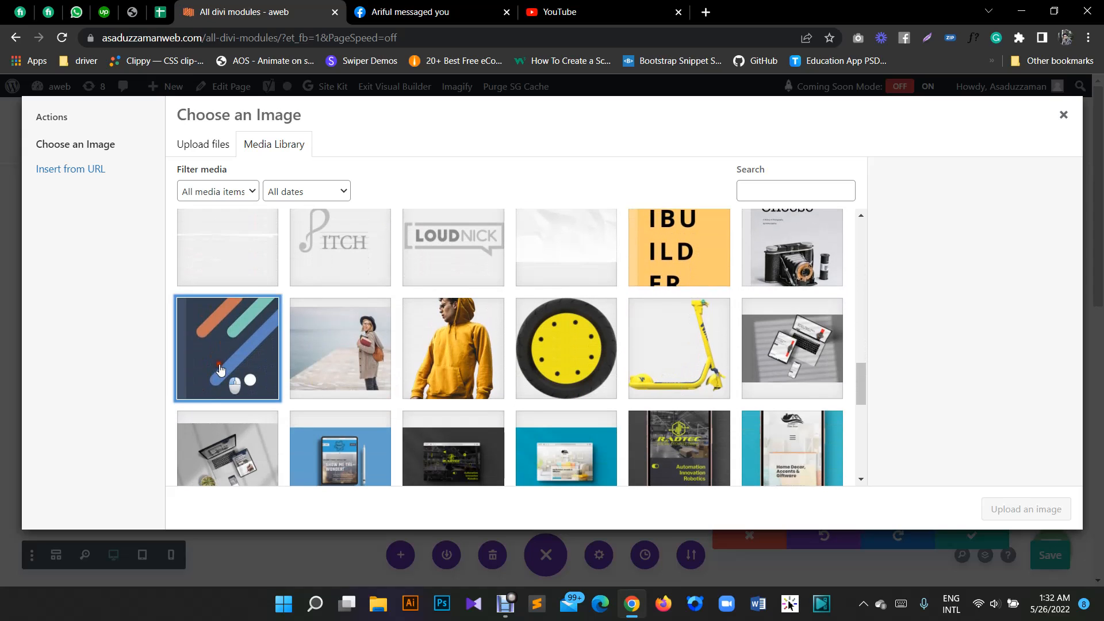
pyautogui.click(1046, 507)
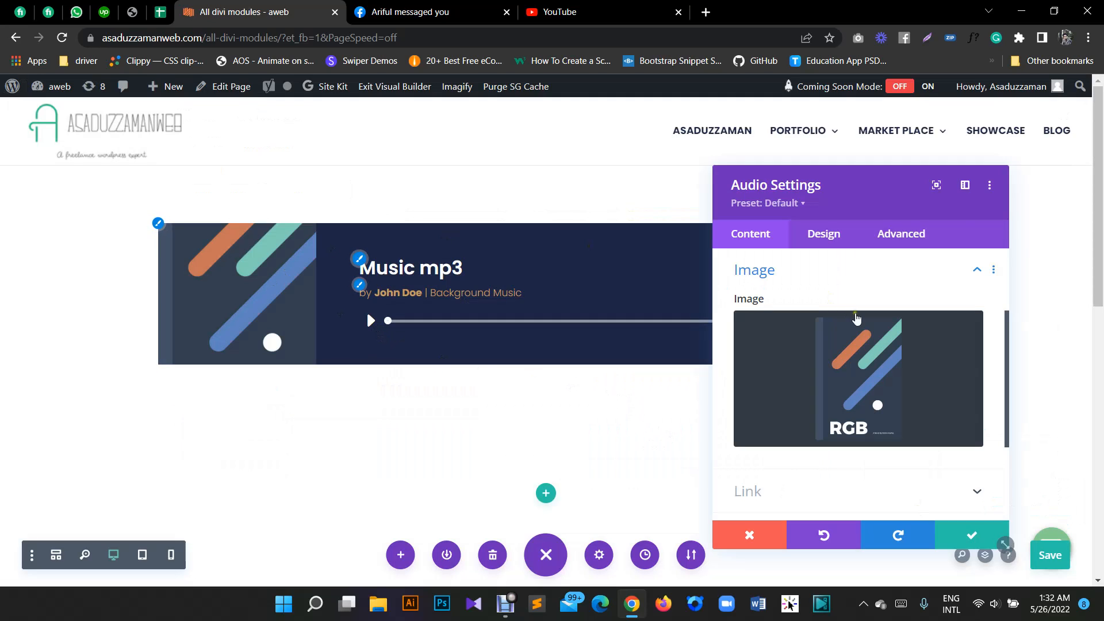
# - Save the updated audio module and the page, and exit the Visual Builder
pyautogui.click(825, 234)
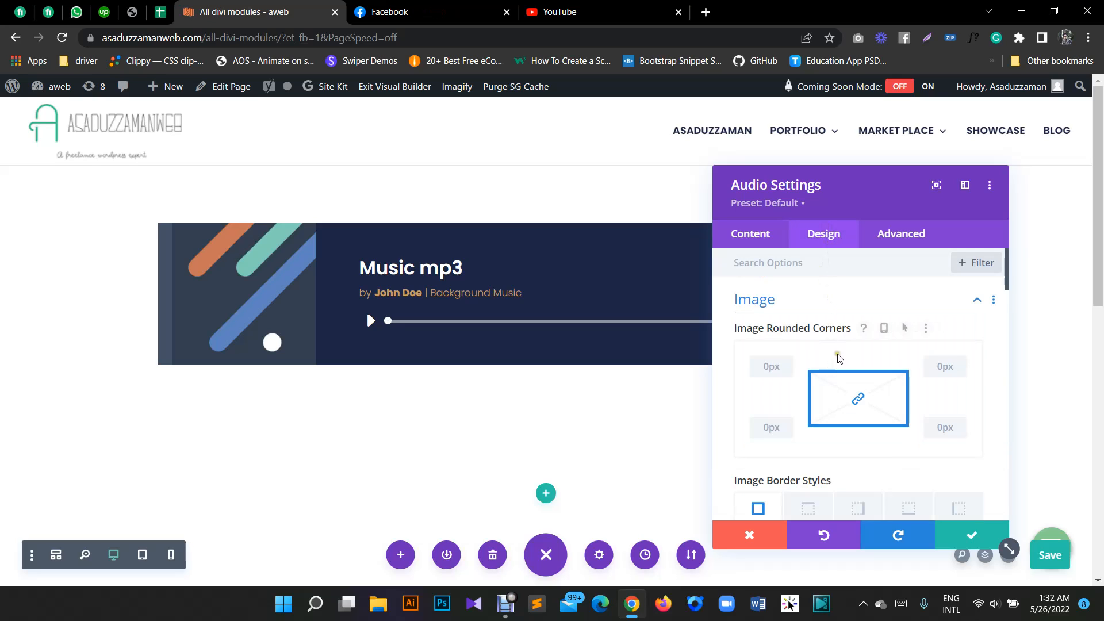
pyautogui.click(793, 300)
pyautogui.click(963, 532)
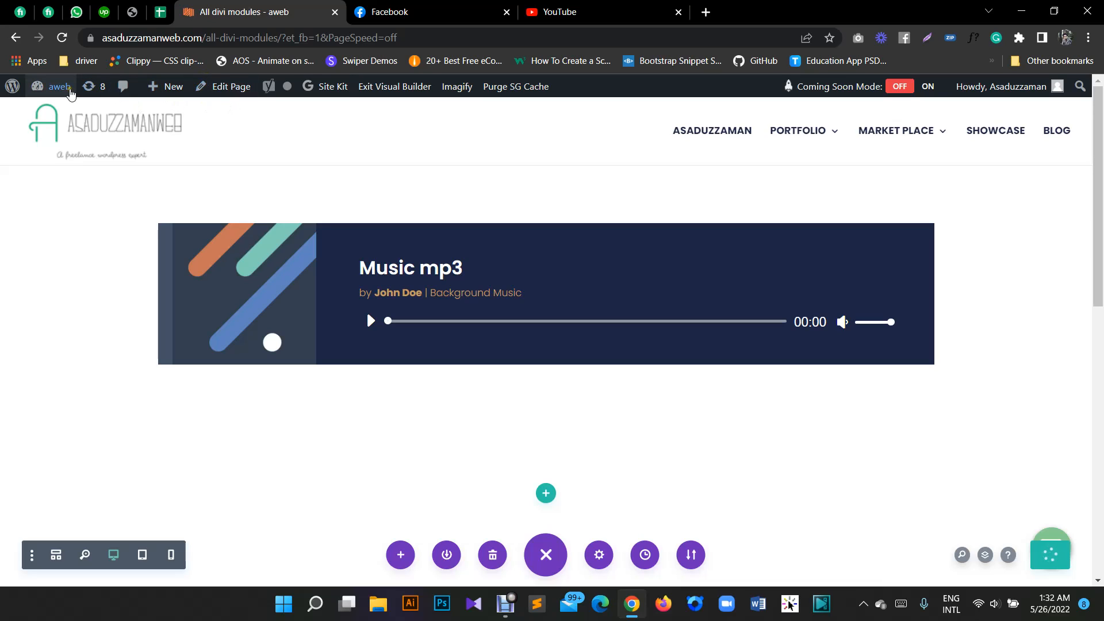
pyautogui.moveTo(62, 93)
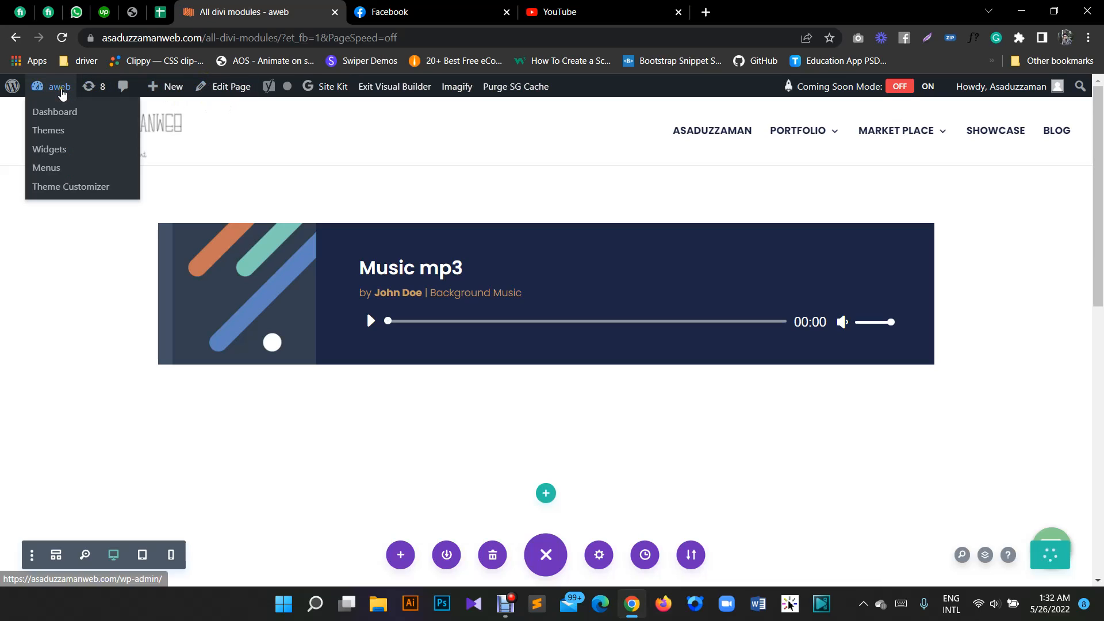
pyautogui.click(418, 92)
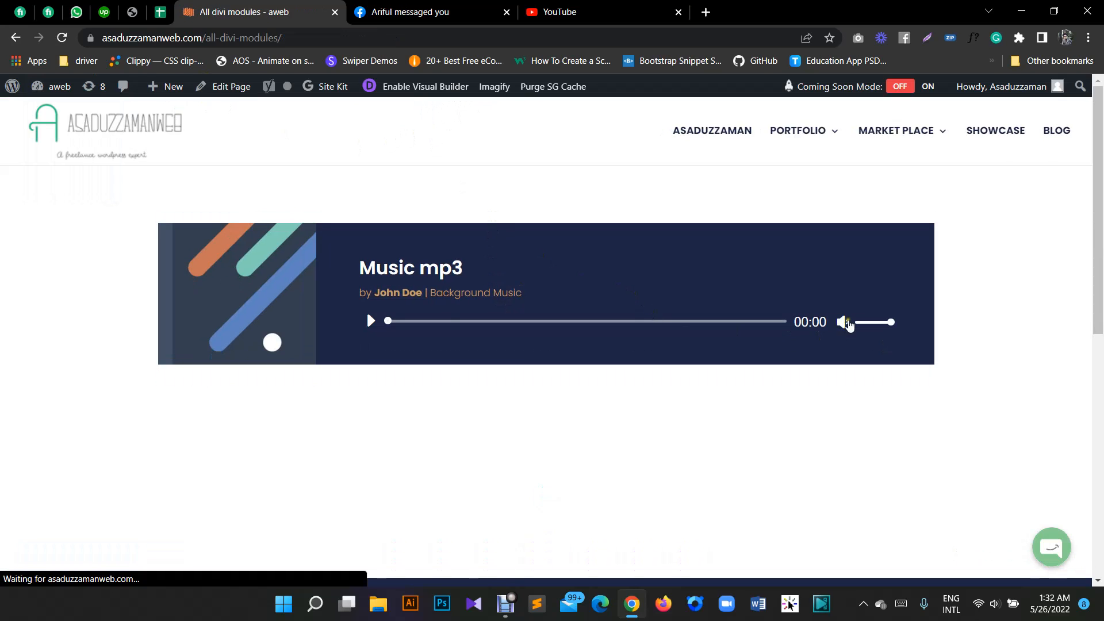
# - Test the audio player on the live page by playing the track, seeking, lowering the volume and pausing
pyautogui.click(370, 320)
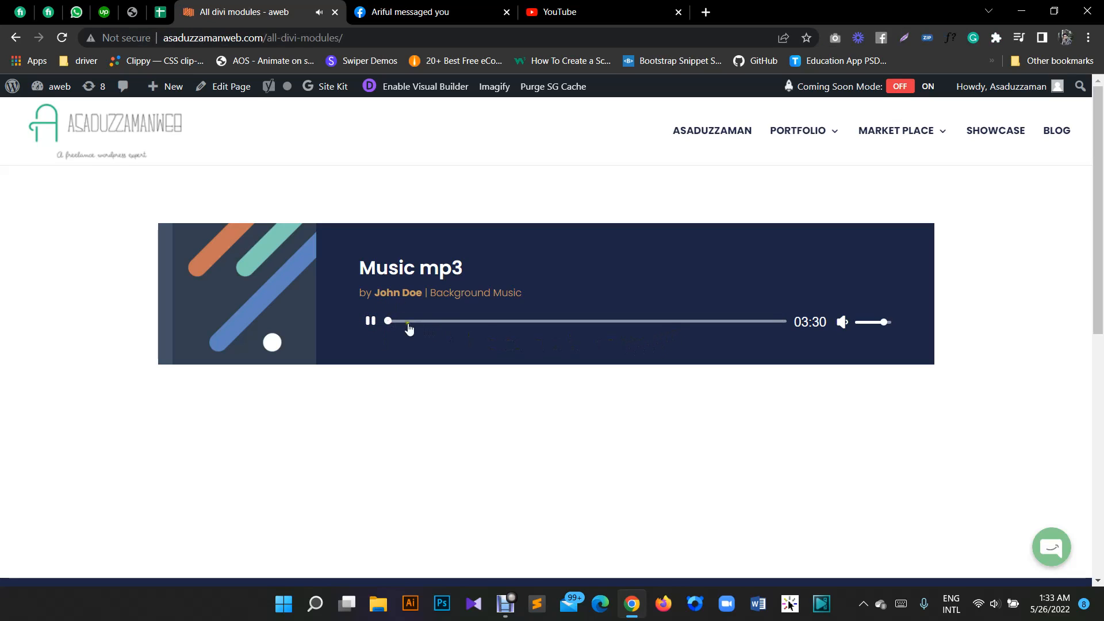
pyautogui.moveTo(388, 321); pyautogui.dragTo(429, 320)
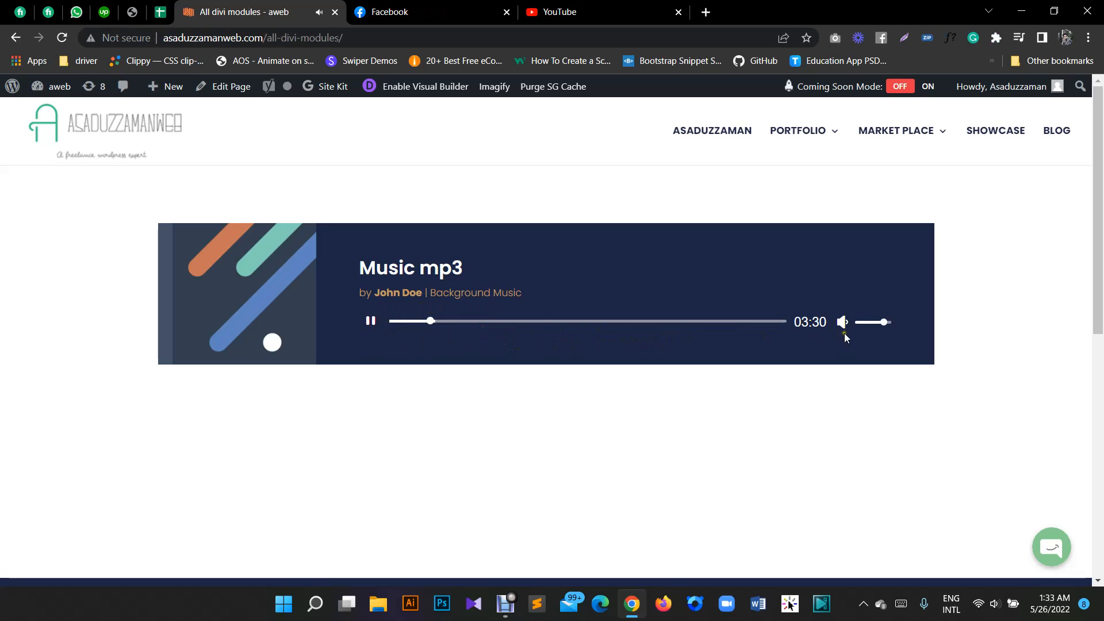
pyautogui.moveTo(883, 322); pyautogui.dragTo(868, 323)
pyautogui.click(371, 321)
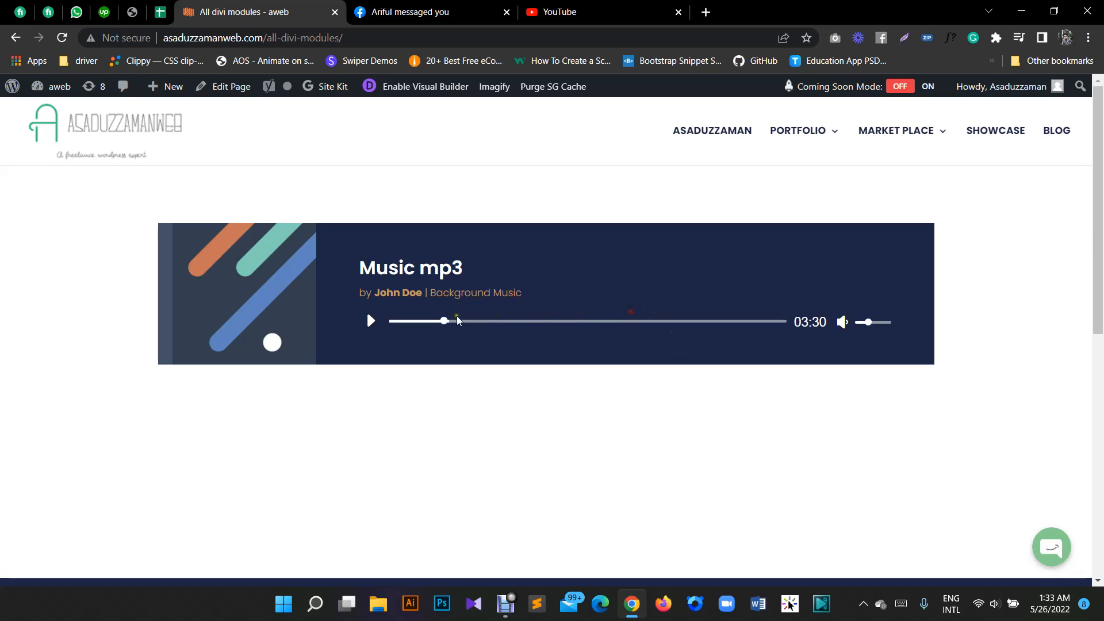
pyautogui.click(415, 321)
pyautogui.moveTo(506, 607)
pyautogui.click(505, 604)
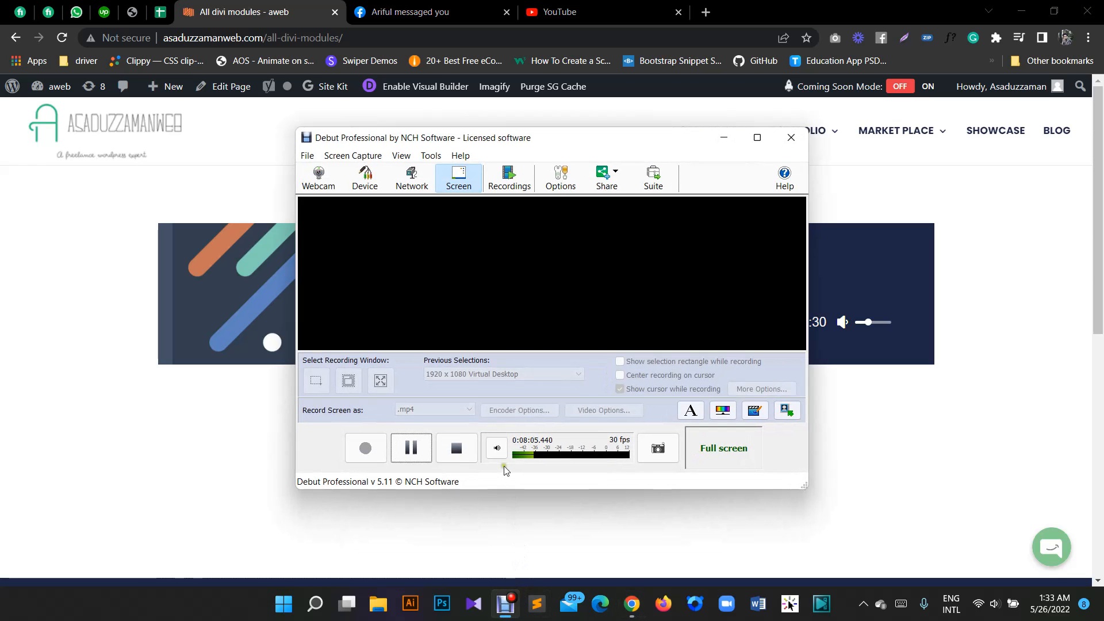
pyautogui.click(427, 450)
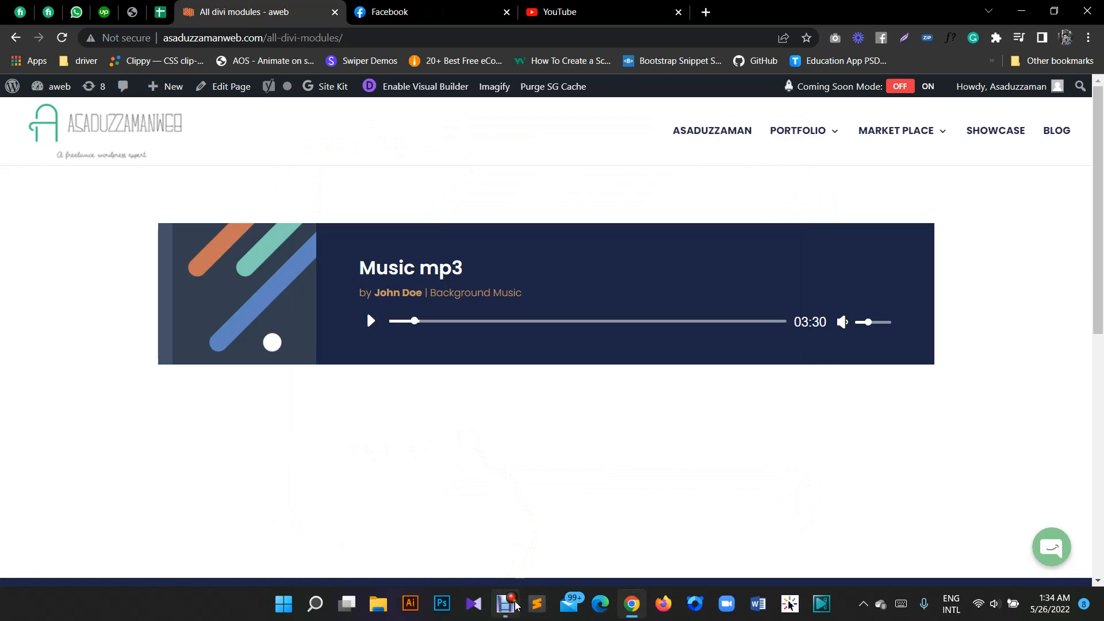